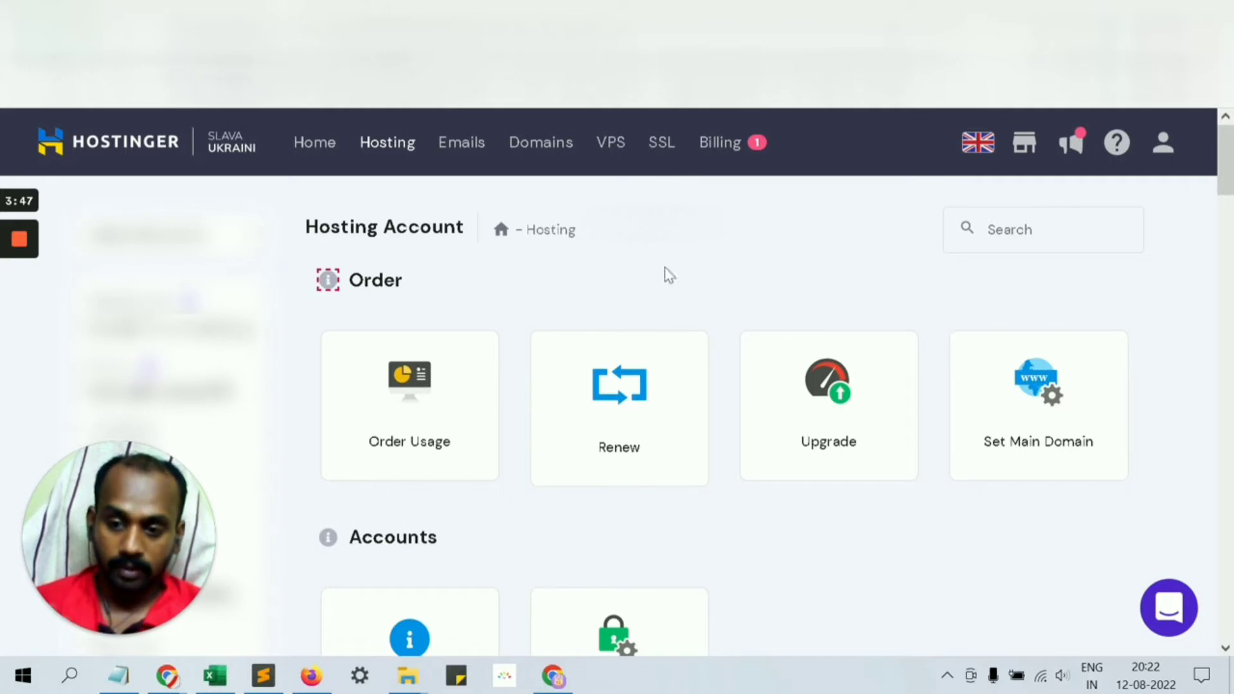
# Switch to the Google Domains DNS page to check its default name server settings, and return to the Hostinger hosting account page
pyautogui.moveTo(167, 675)
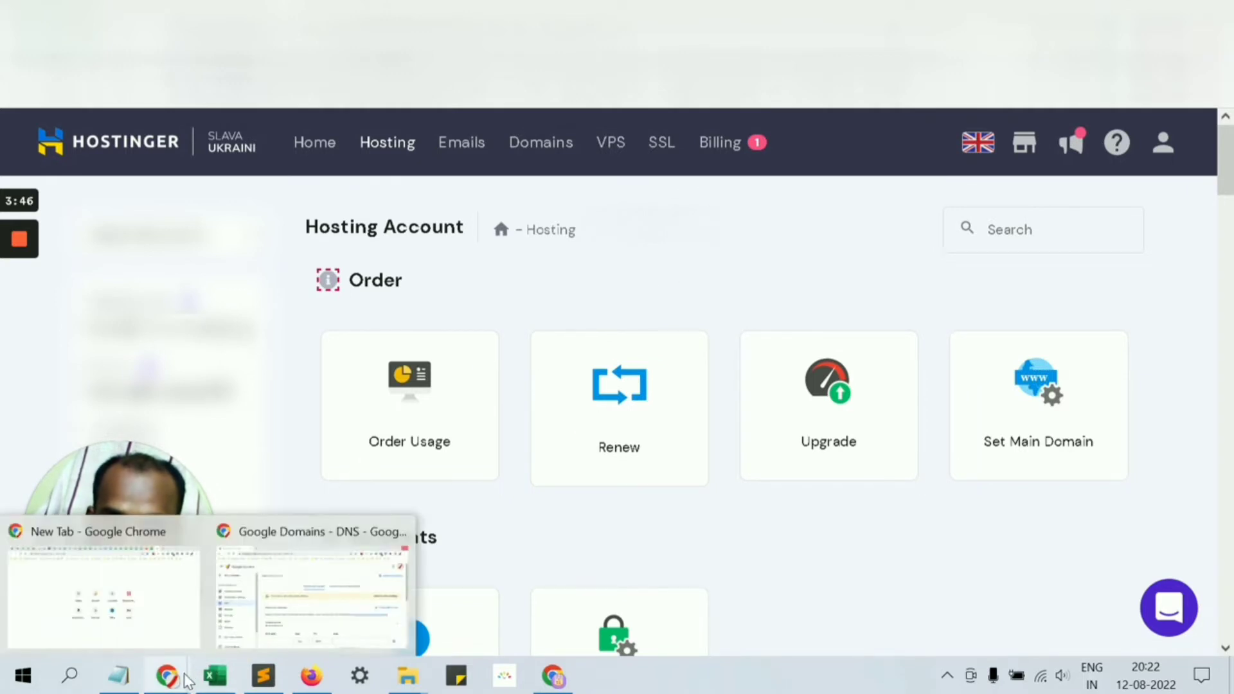
pyautogui.click(319, 583)
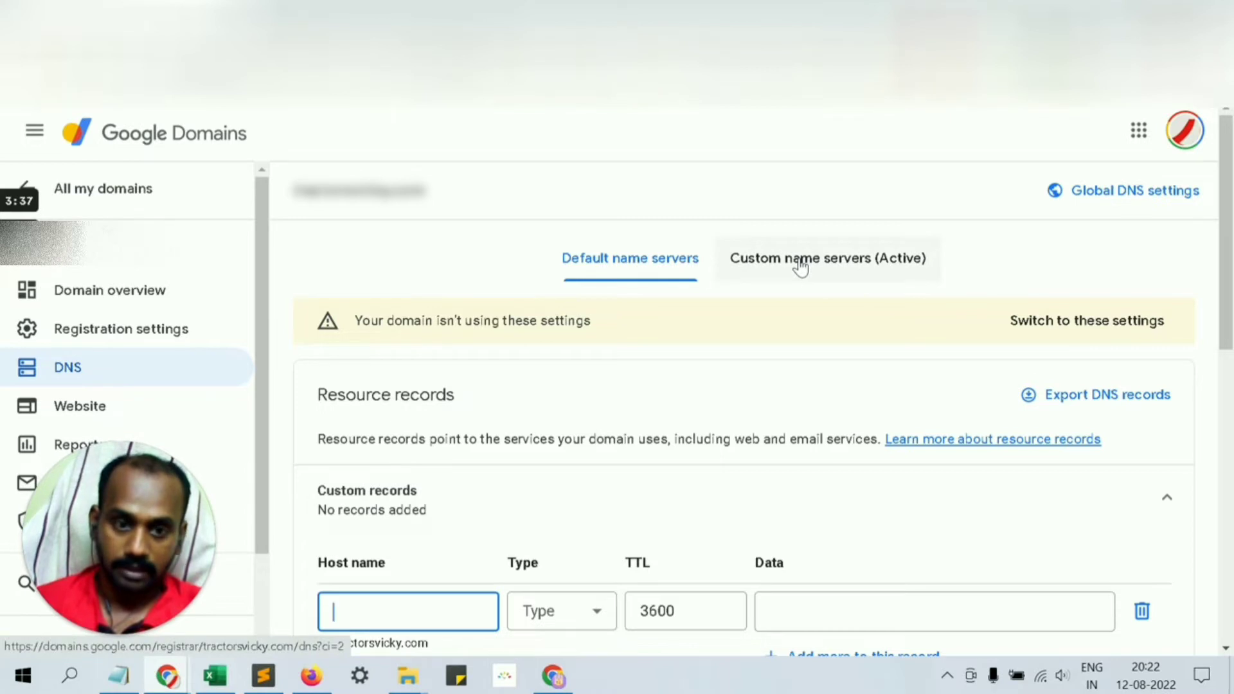
pyautogui.click(312, 677)
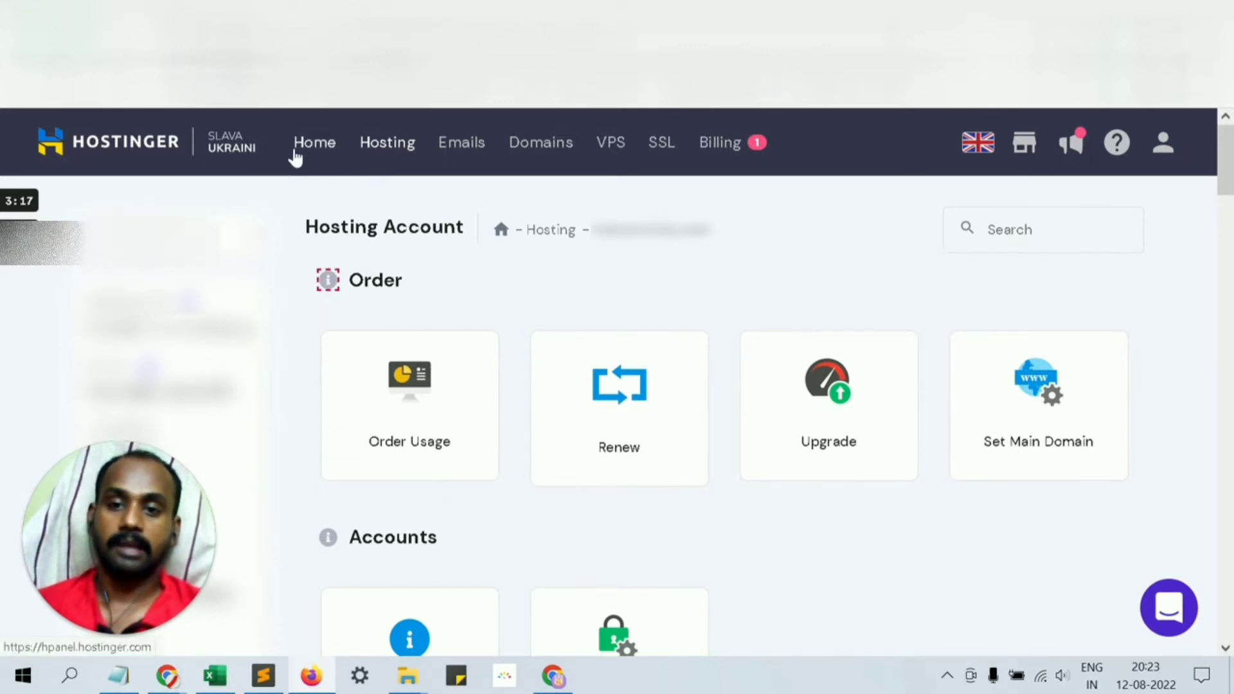
# Look through the hosting account's tools, from the Order and Accounts sections to Databases, Advanced and Other
pyautogui.scroll(-2, 446, 276)
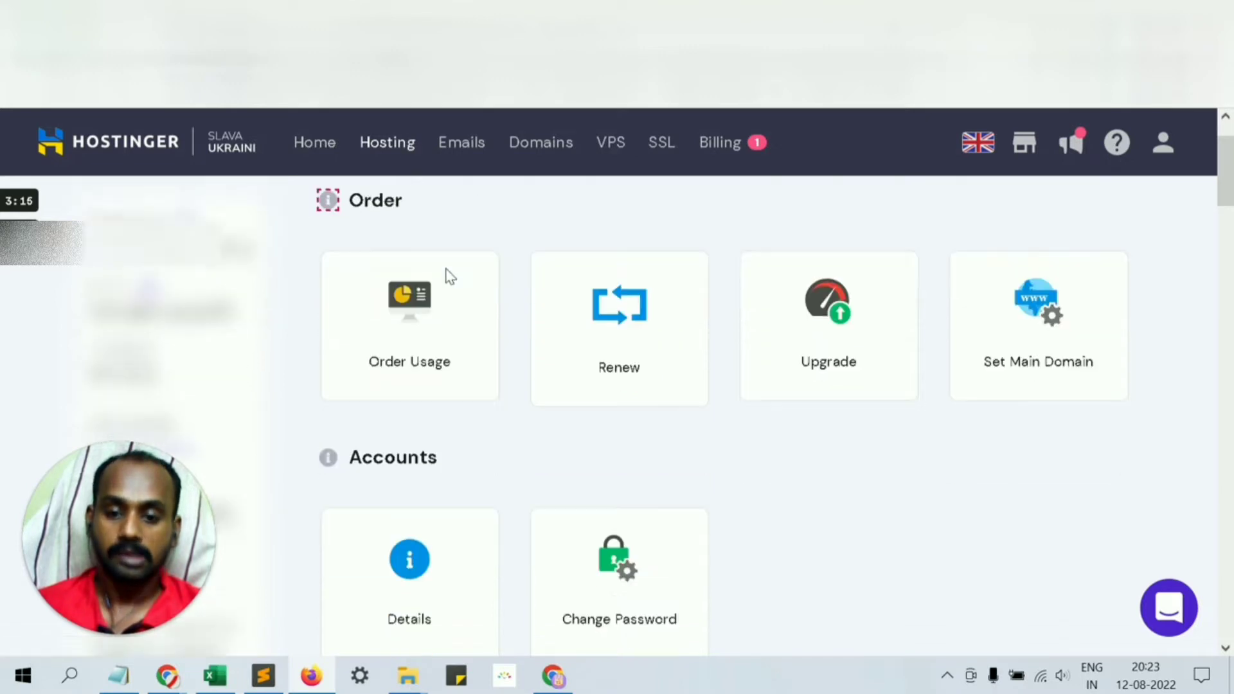
pyautogui.scroll(-3, 424, 283)
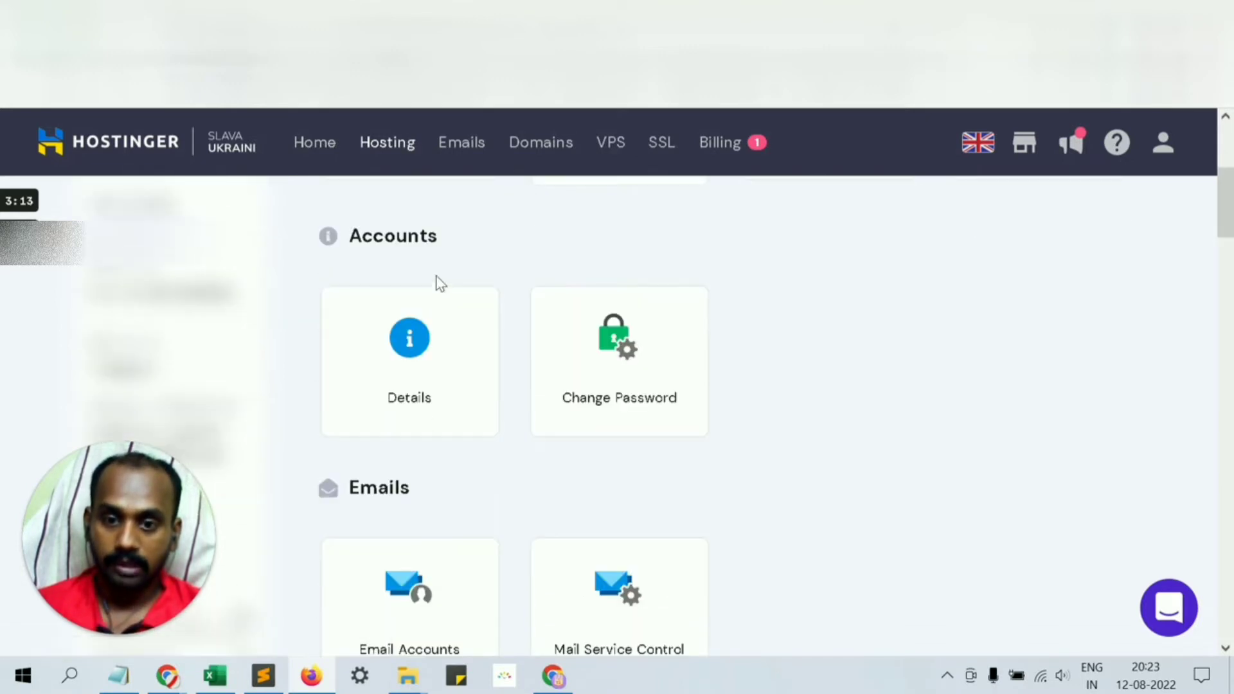
pyautogui.scroll(-5, 463, 277)
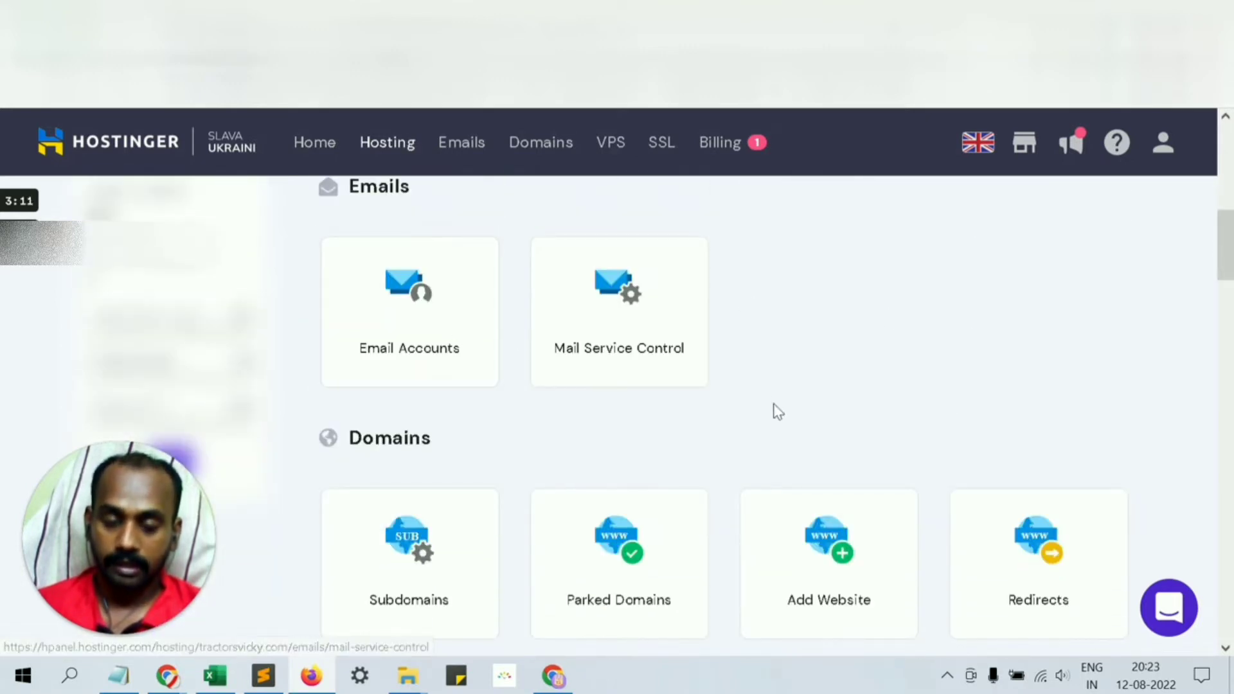
pyautogui.scroll(-2, 775, 395)
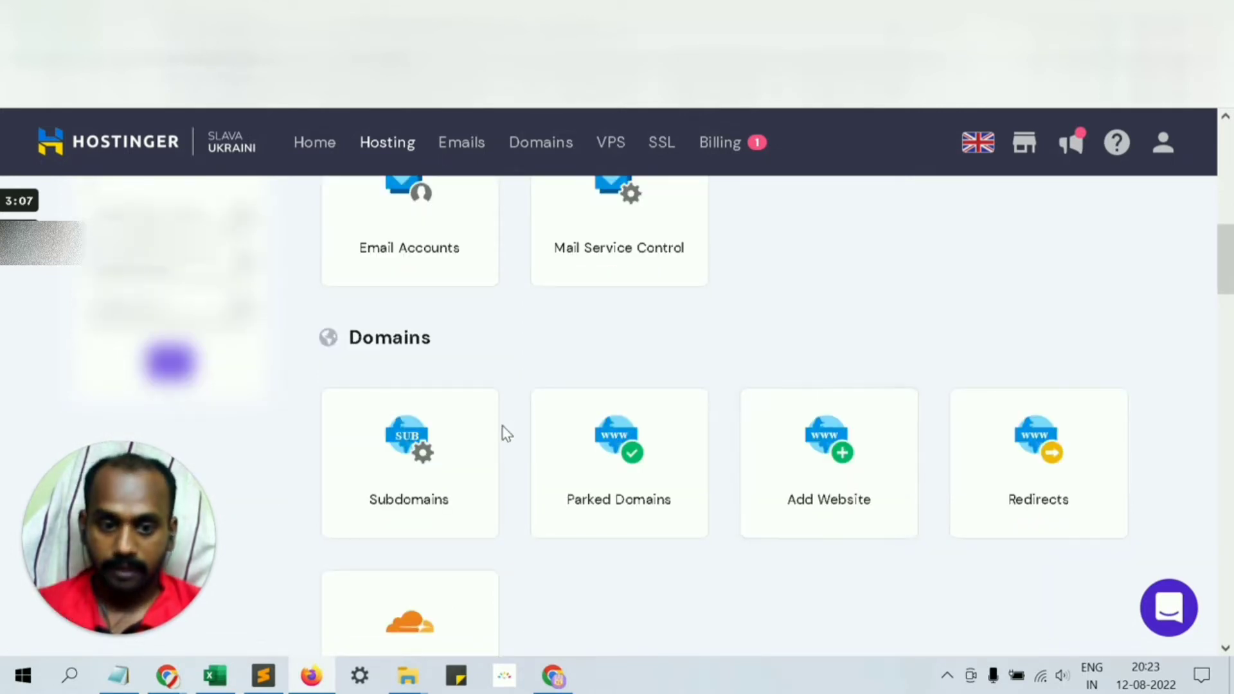
pyautogui.scroll(-4, 598, 416)
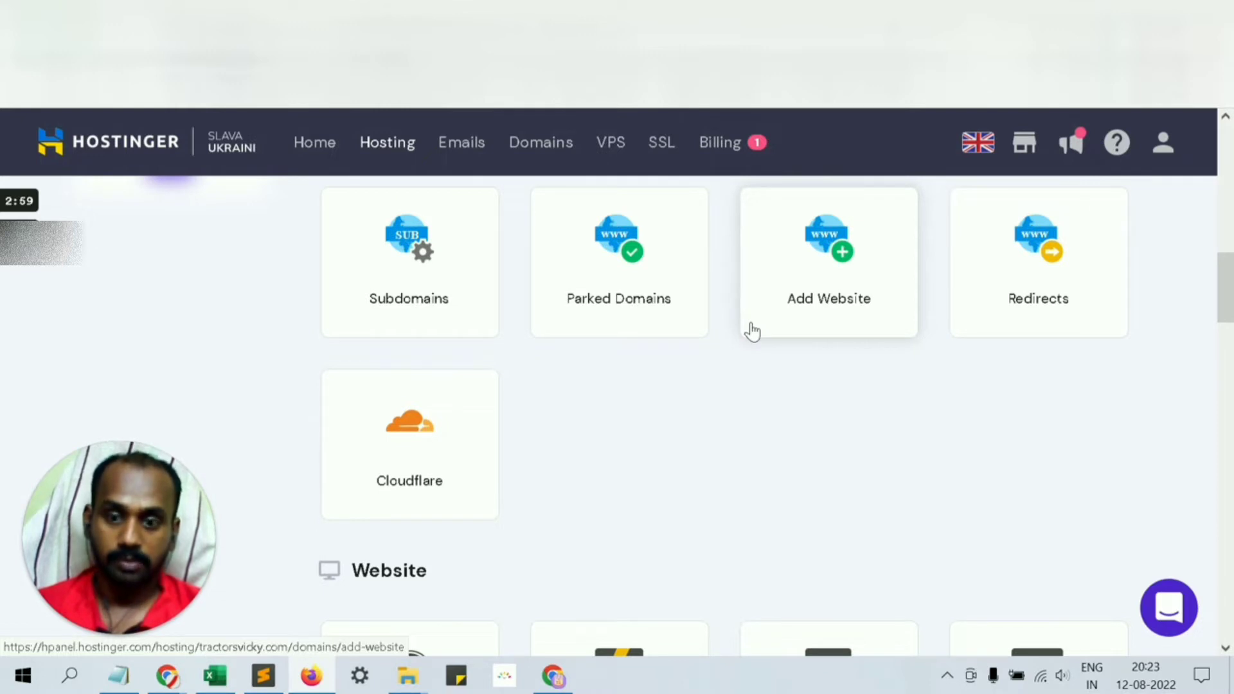
pyautogui.scroll(-2, 721, 376)
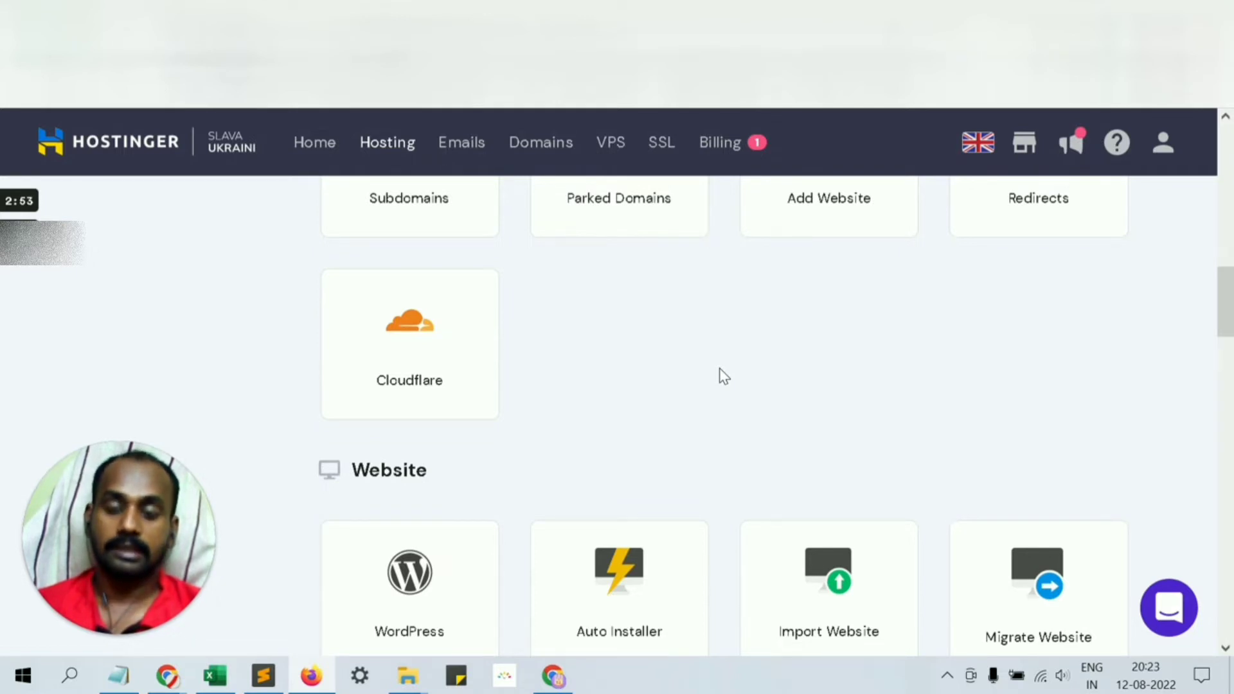
pyautogui.scroll(-2, 724, 376)
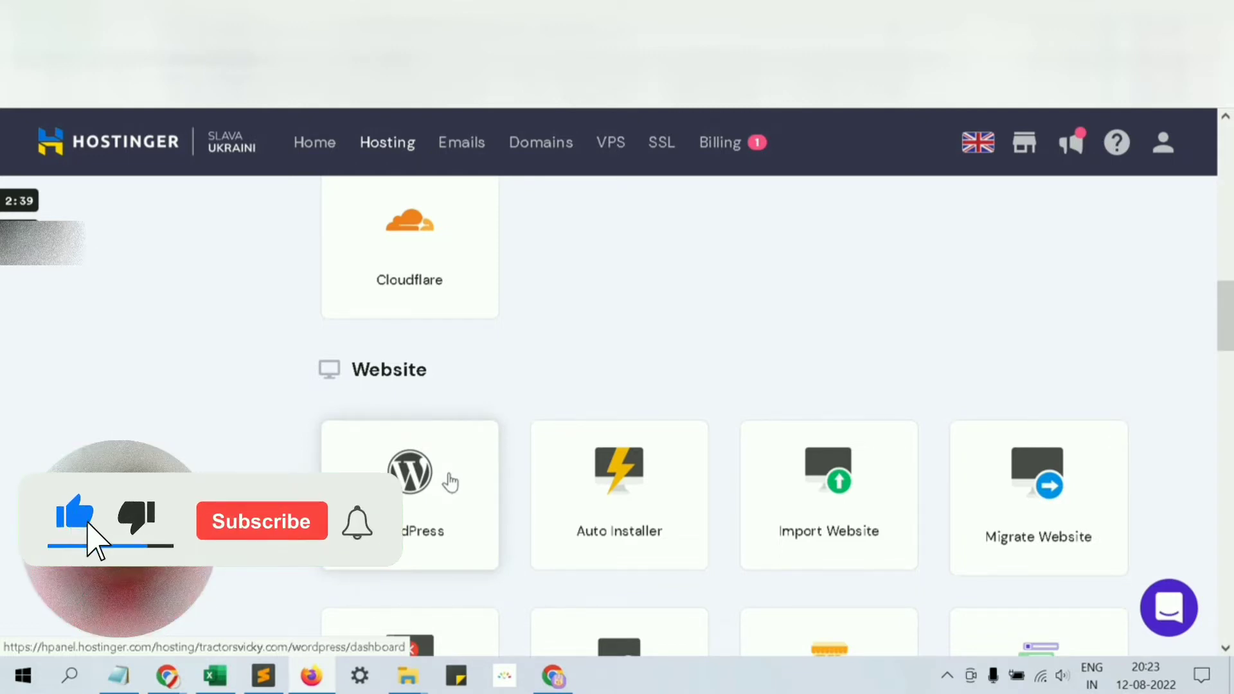
pyautogui.scroll(-8, 531, 435)
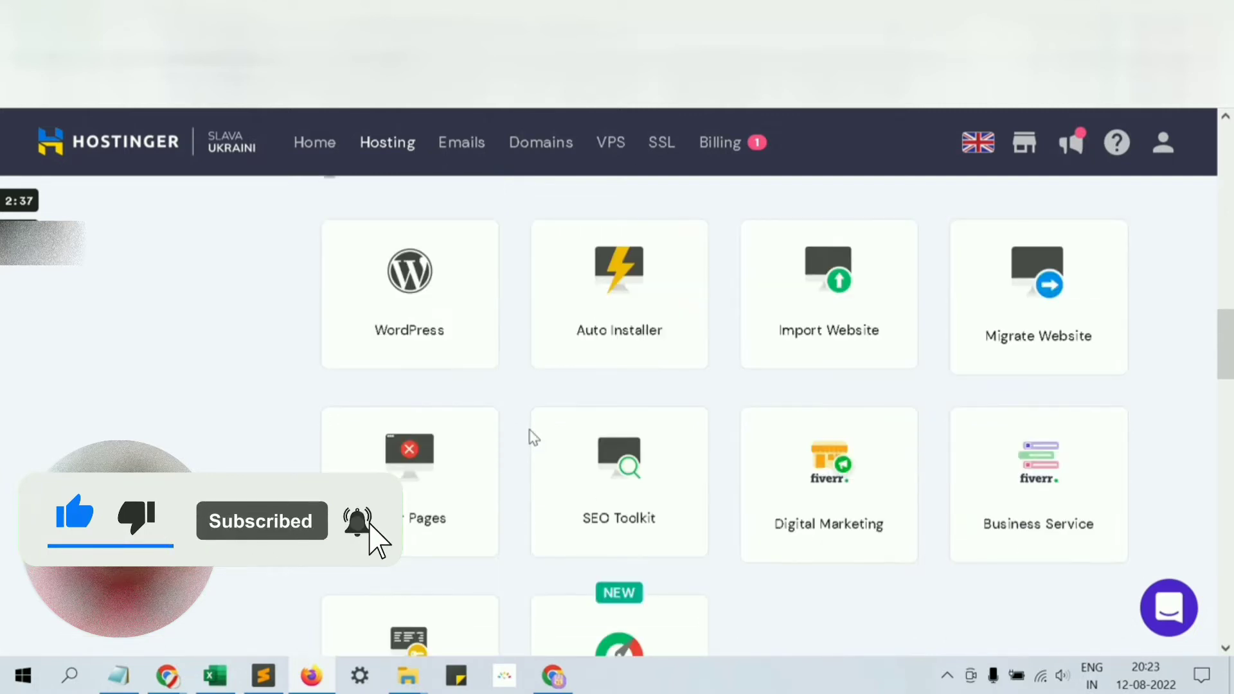
pyautogui.scroll(-3, 531, 435)
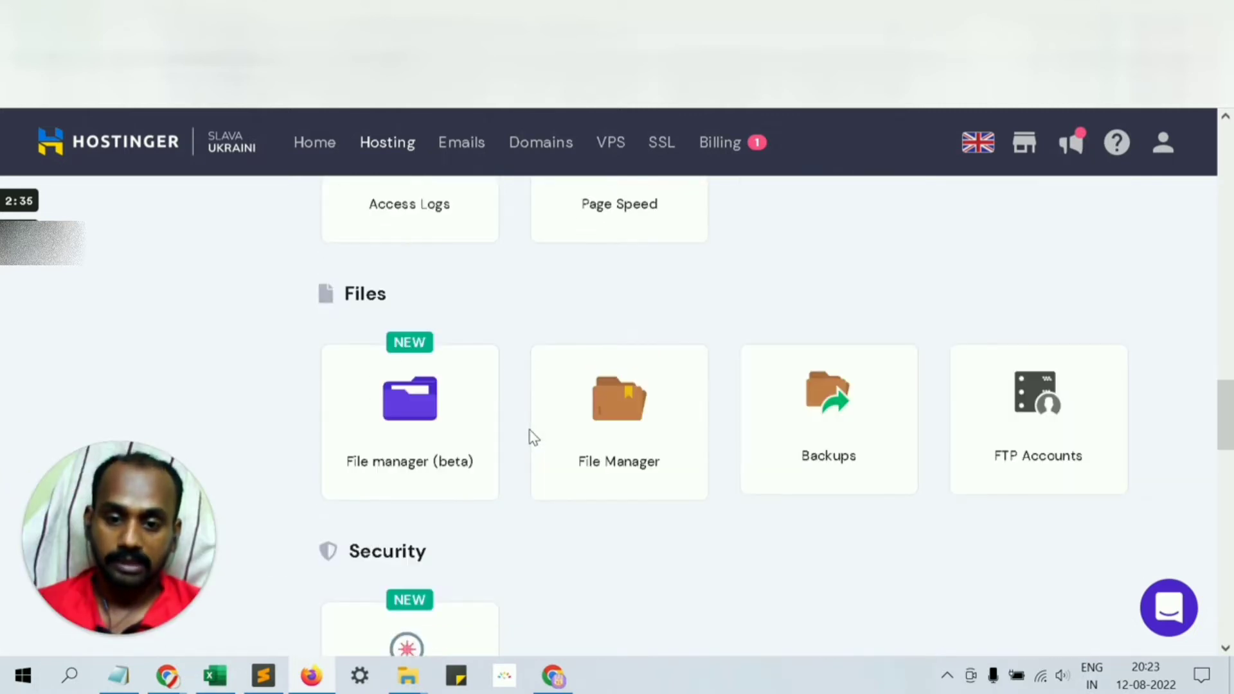
pyautogui.scroll(-1, 643, 433)
pyautogui.scroll(-6, 641, 435)
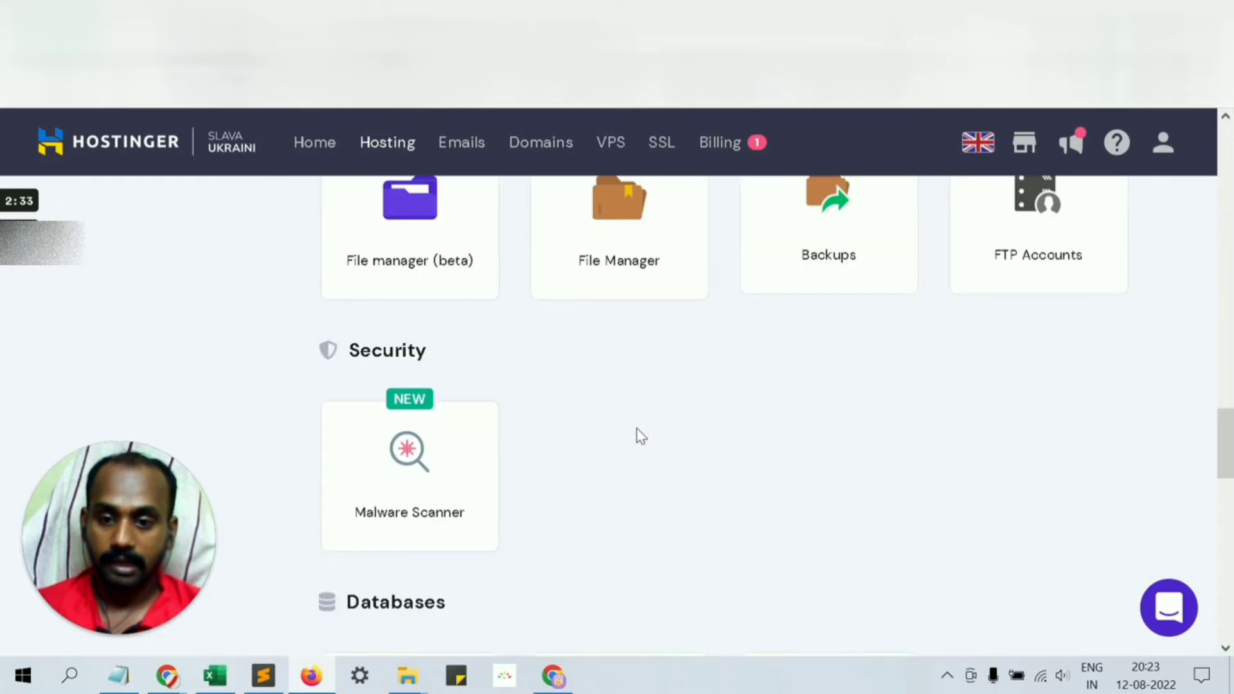
pyautogui.scroll(-2, 641, 436)
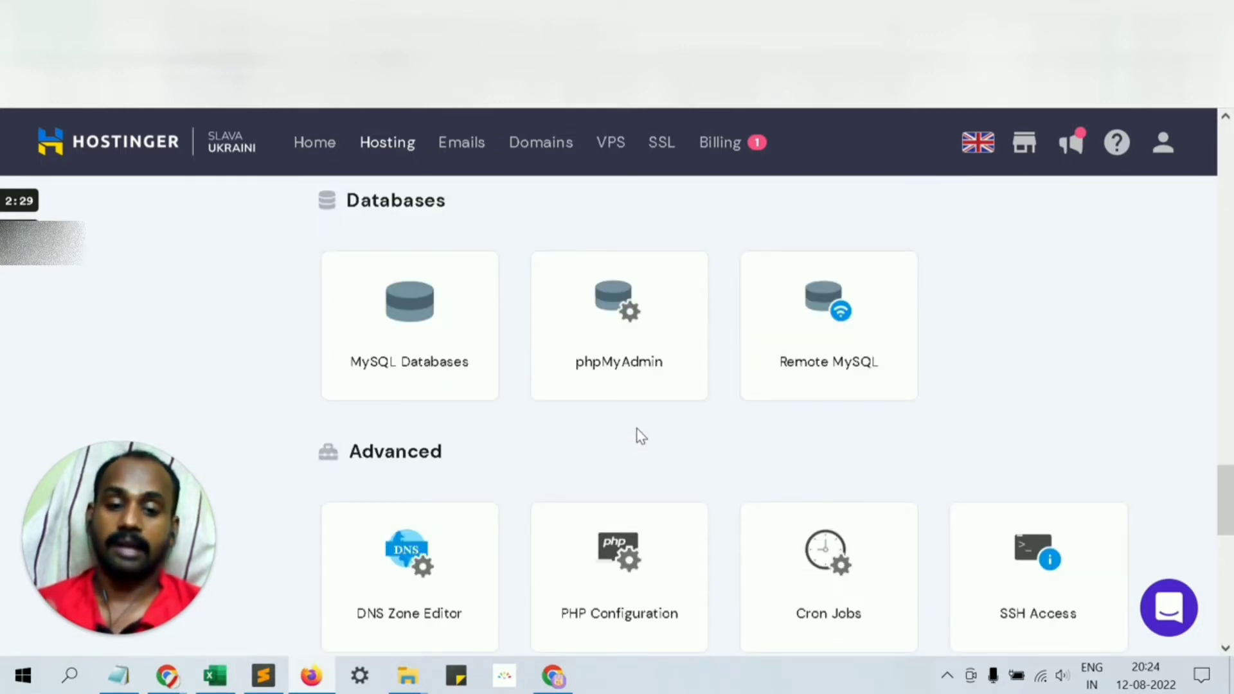
pyautogui.scroll(-4, 638, 435)
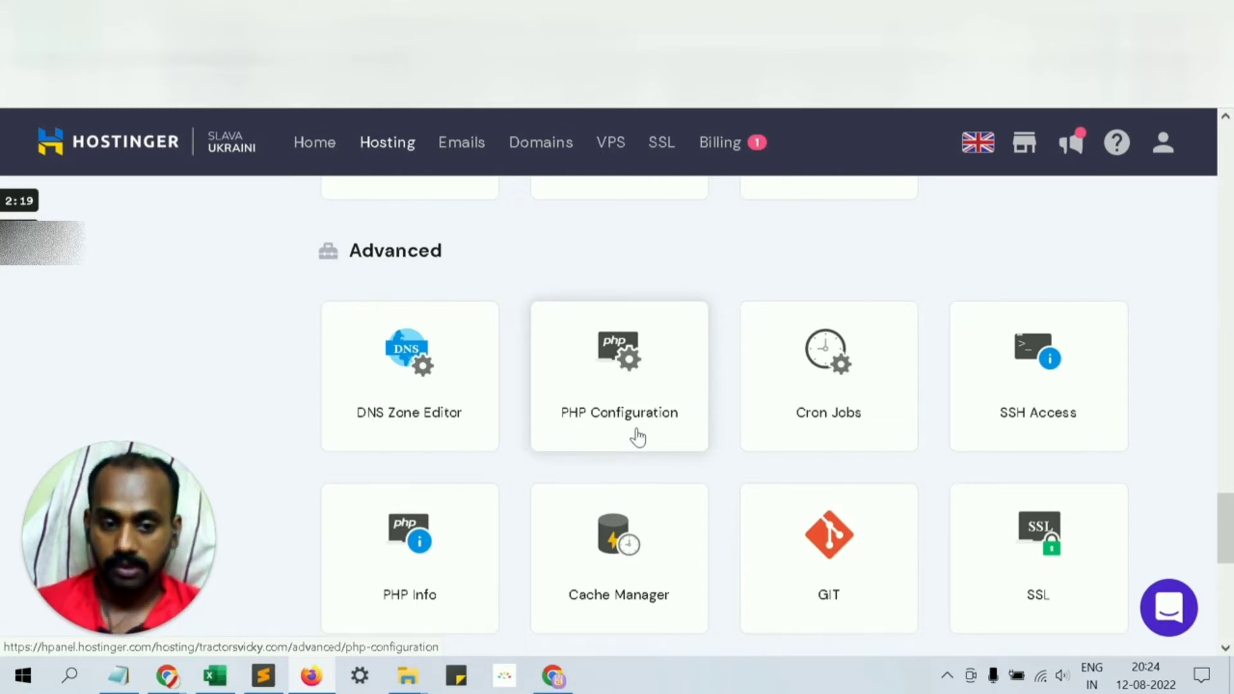
pyautogui.scroll(-3, 637, 437)
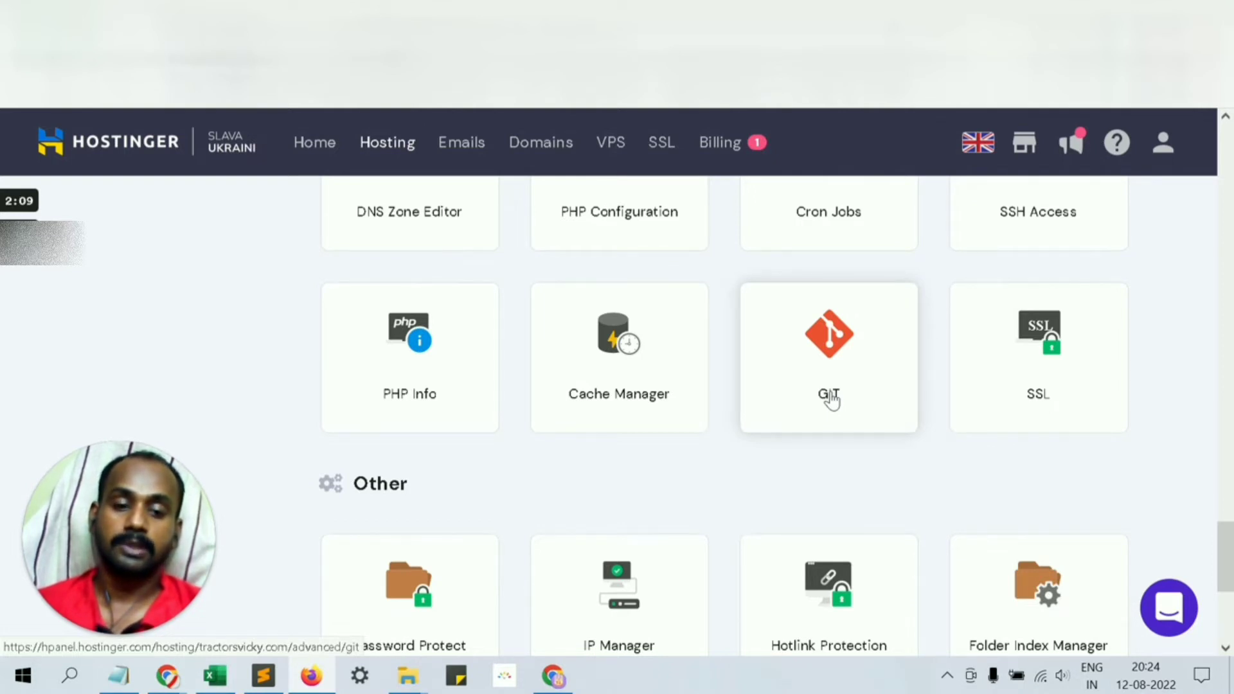
pyautogui.scroll(-2, 792, 412)
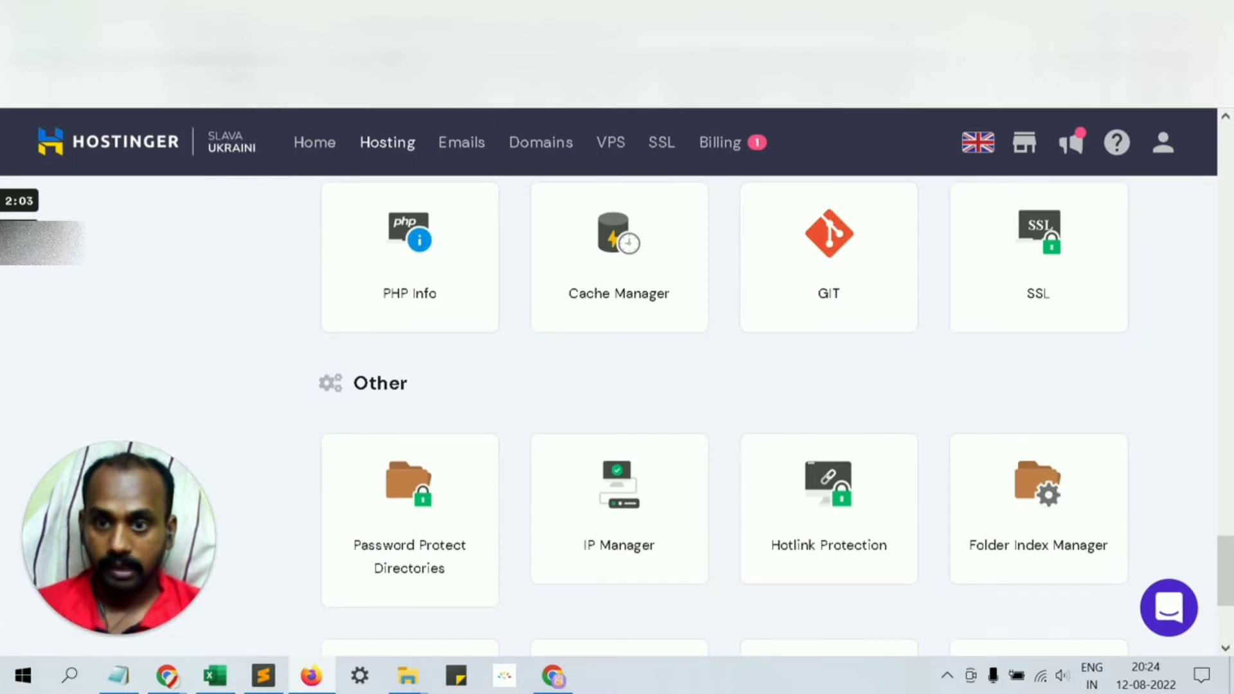
pyautogui.hotkey('ctrl', 'l')
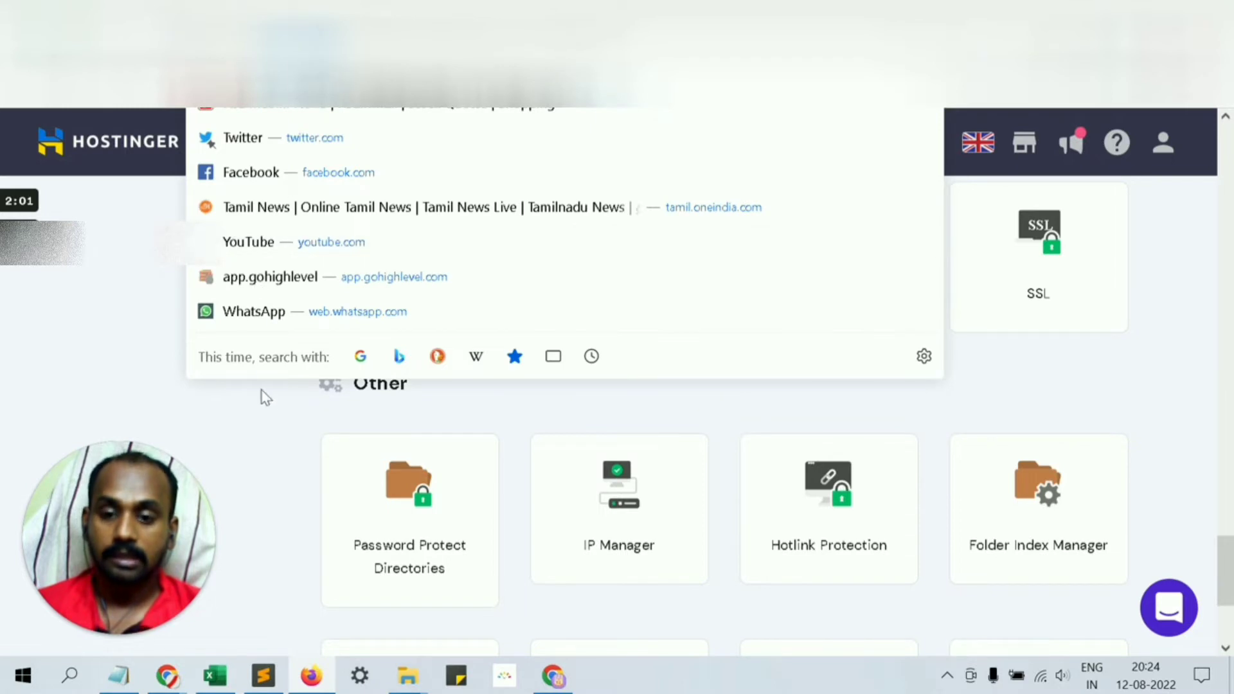
pyautogui.click(270, 428)
pyautogui.scroll(-3, 276, 429)
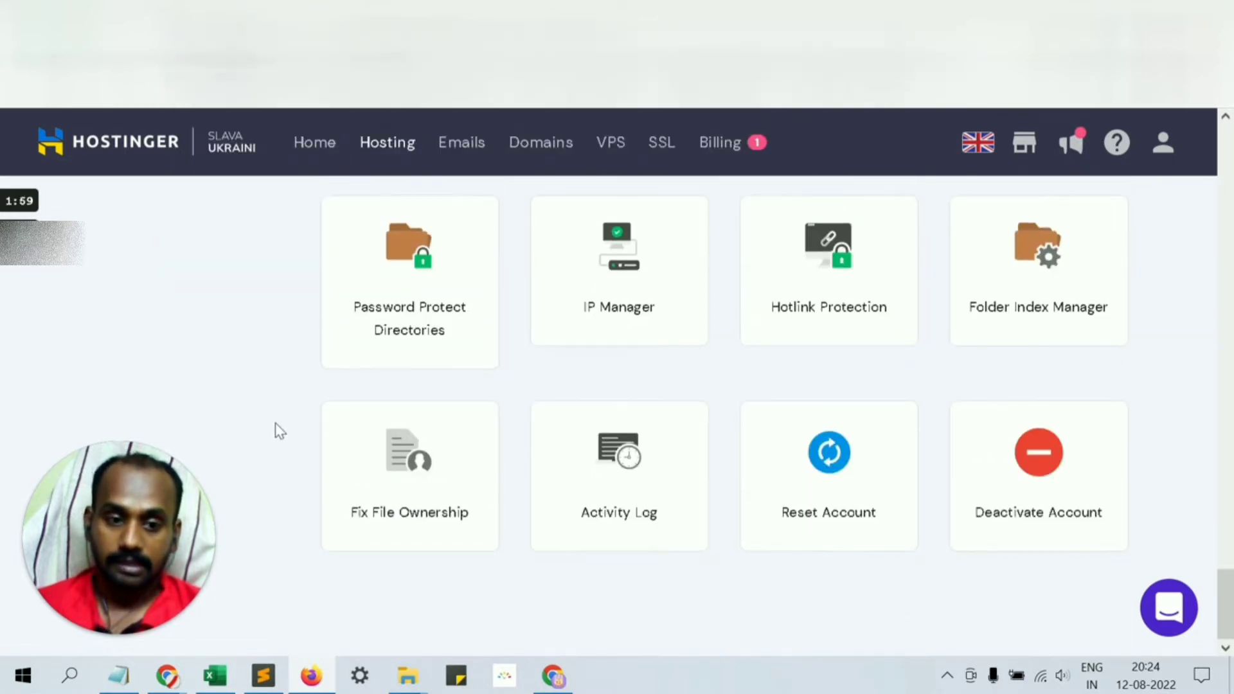
# Open the DNS Zone Editor from the hosting account's Advanced tools and review the domain's DNS records, including the name server entries
pyautogui.scroll(6, 280, 431)
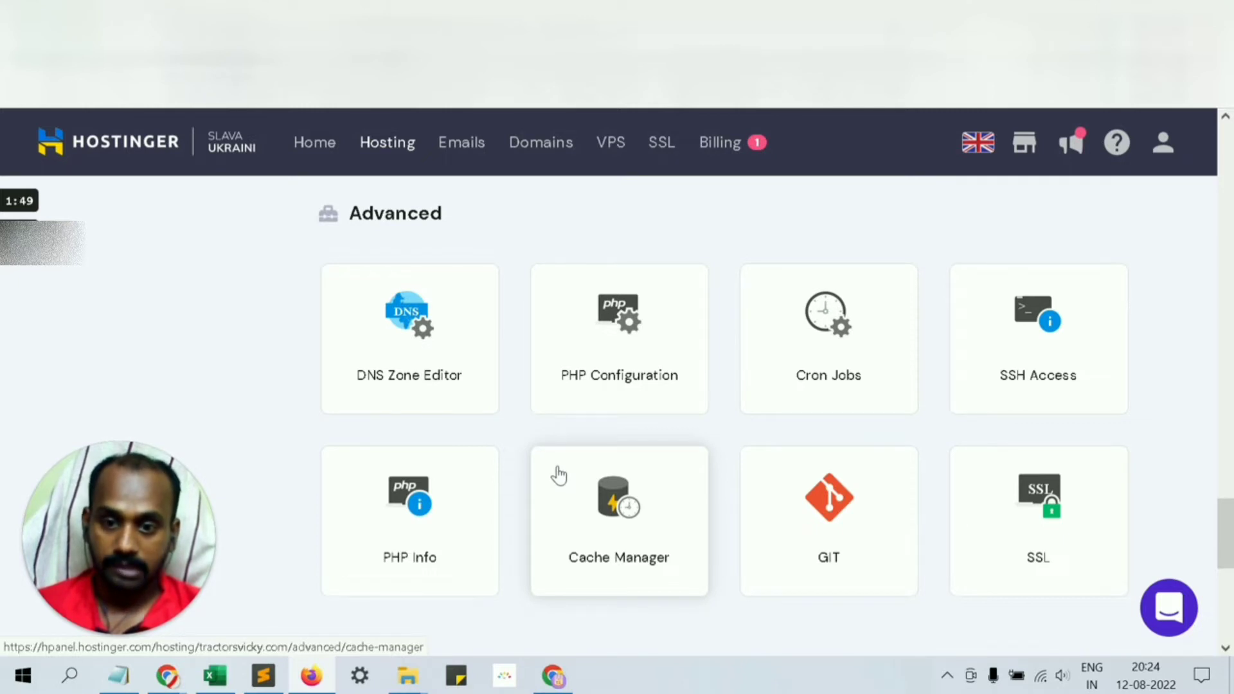
pyautogui.click(416, 381)
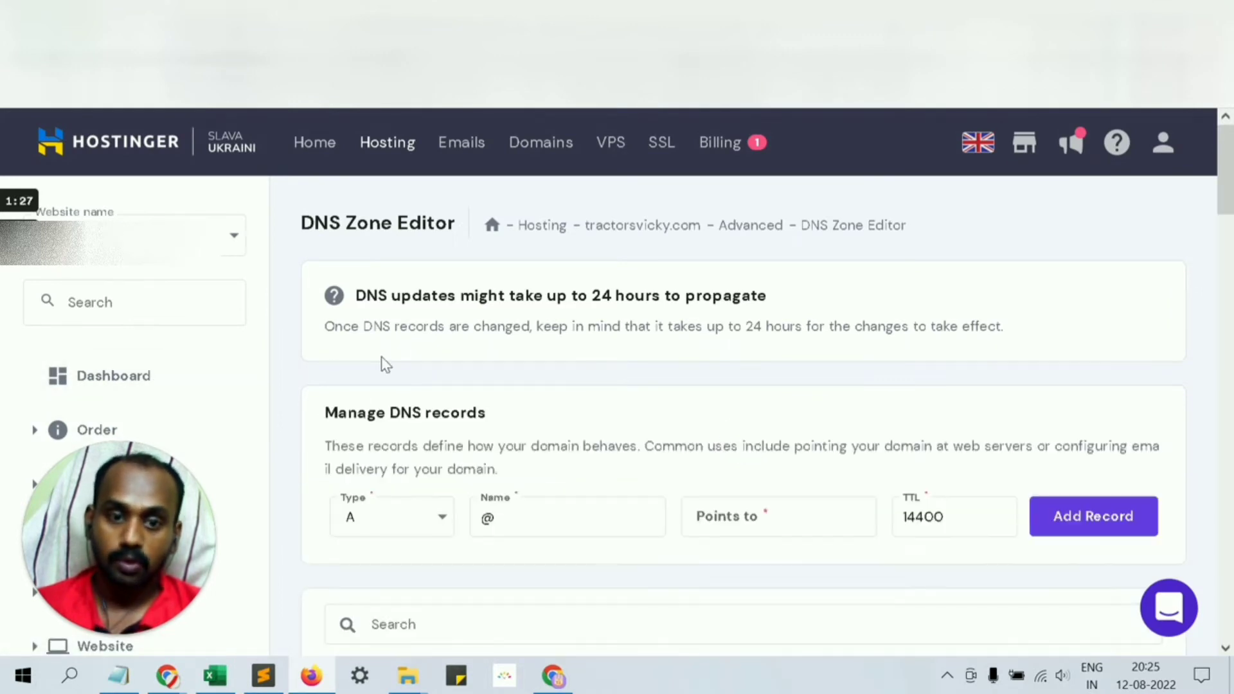
pyautogui.scroll(-4, 383, 362)
pyautogui.scroll(-13, 382, 366)
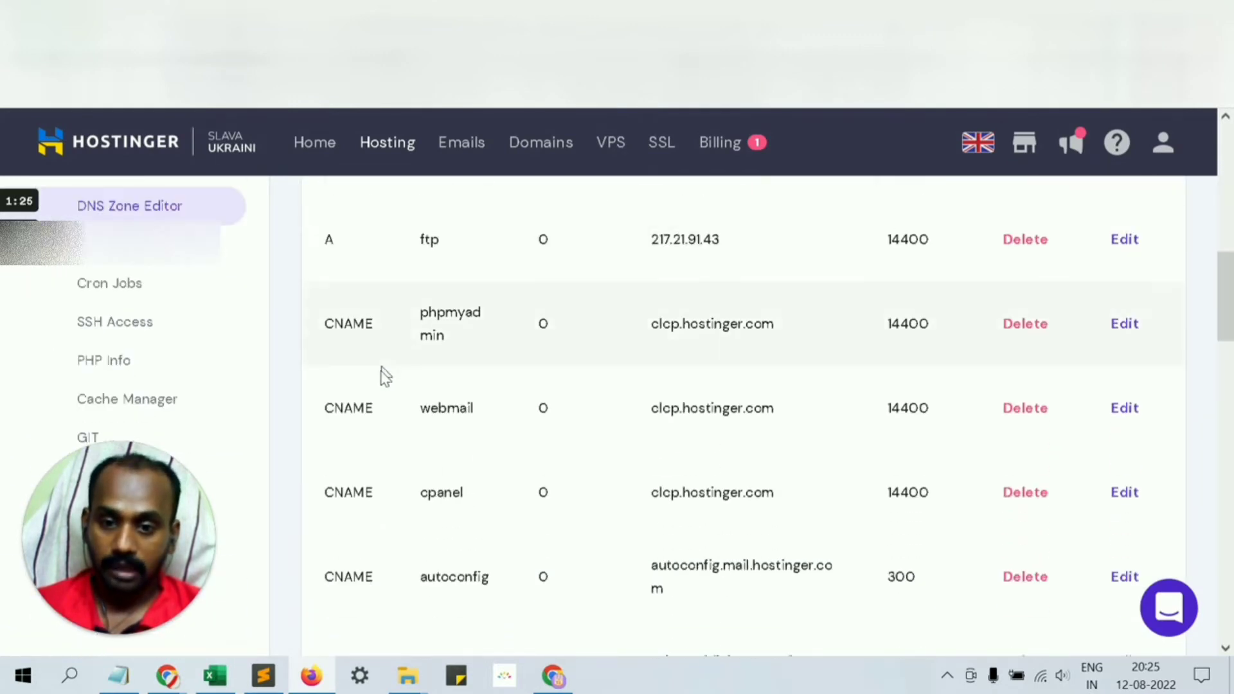
pyautogui.scroll(-20, 383, 393)
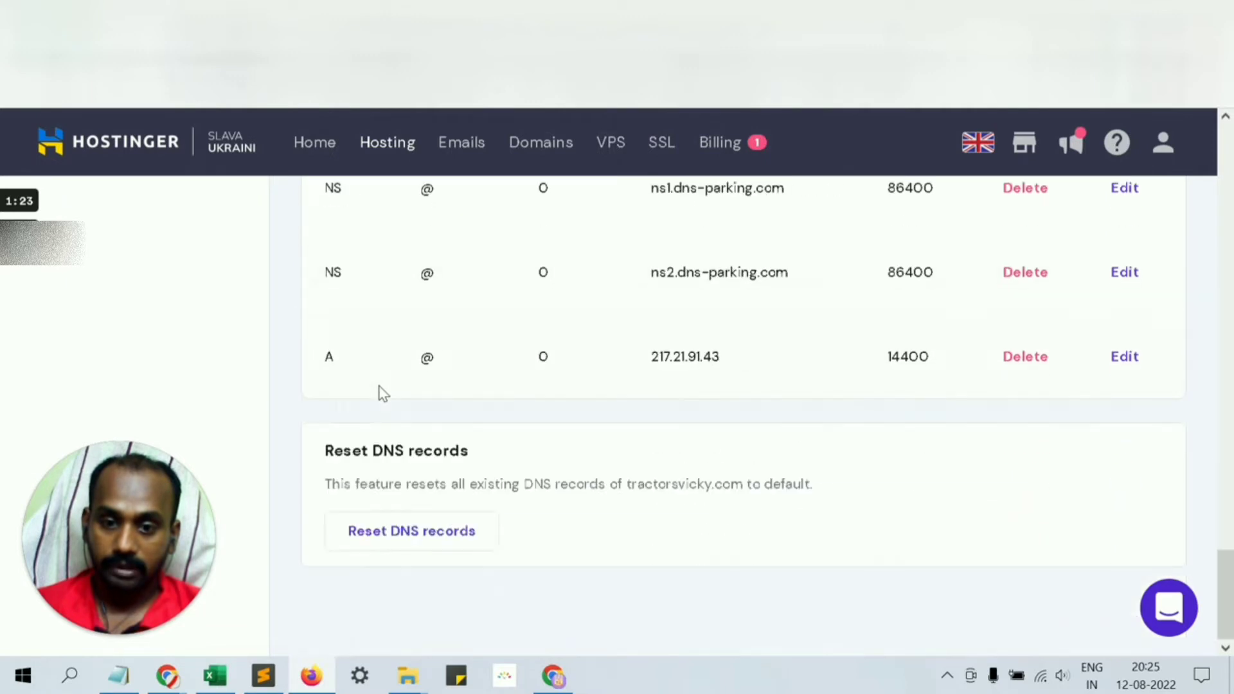
pyautogui.scroll(4, 383, 394)
pyautogui.scroll(1, 383, 394)
pyautogui.scroll(15, 383, 393)
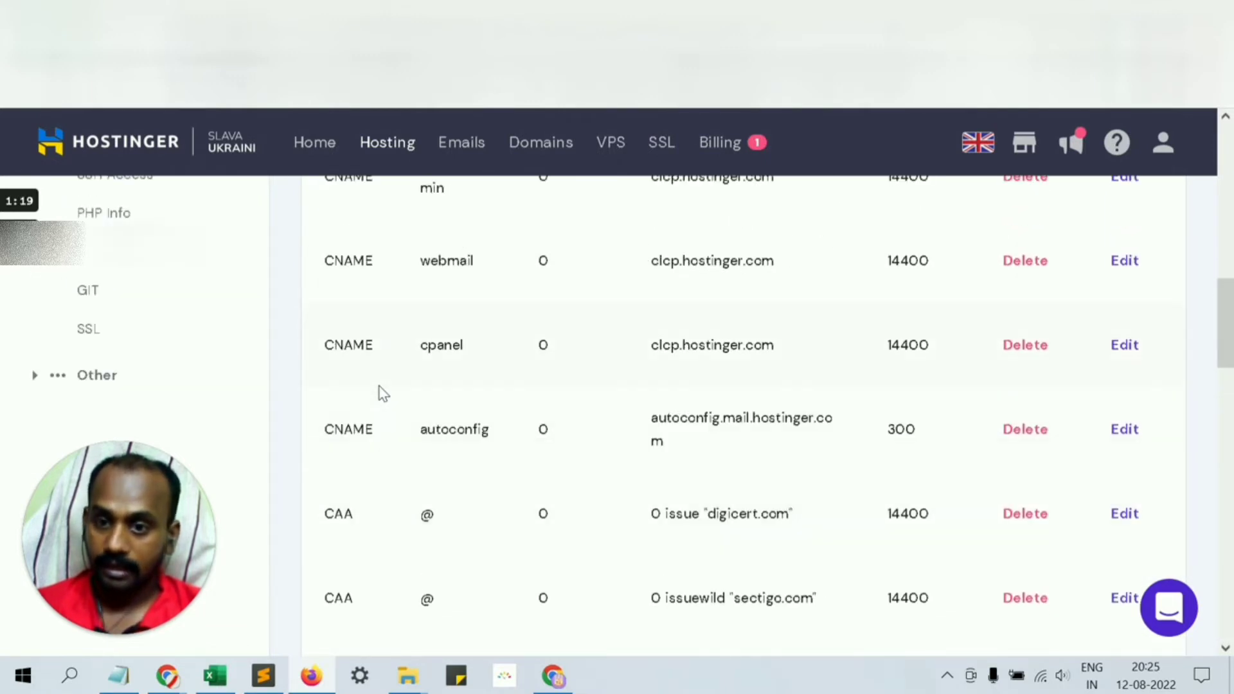
pyautogui.scroll(5, 379, 389)
pyautogui.scroll(-4, 379, 389)
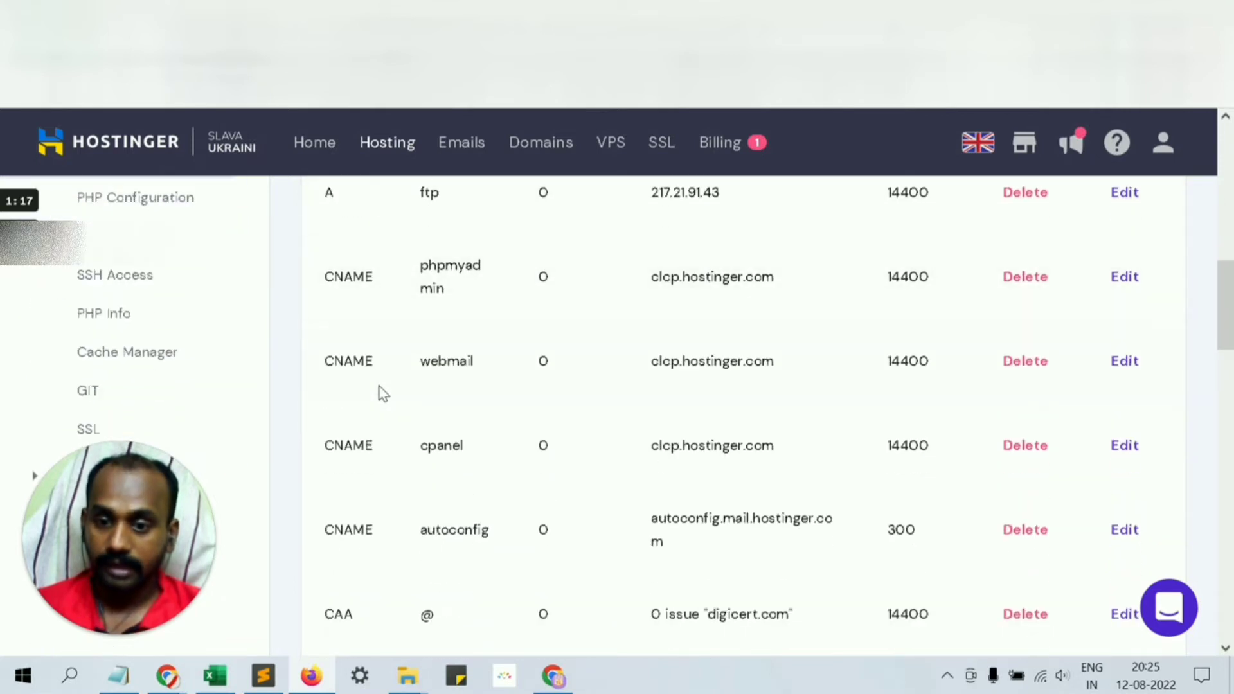
pyautogui.scroll(-5, 379, 387)
pyautogui.scroll(15, 379, 387)
pyautogui.scroll(2, 379, 387)
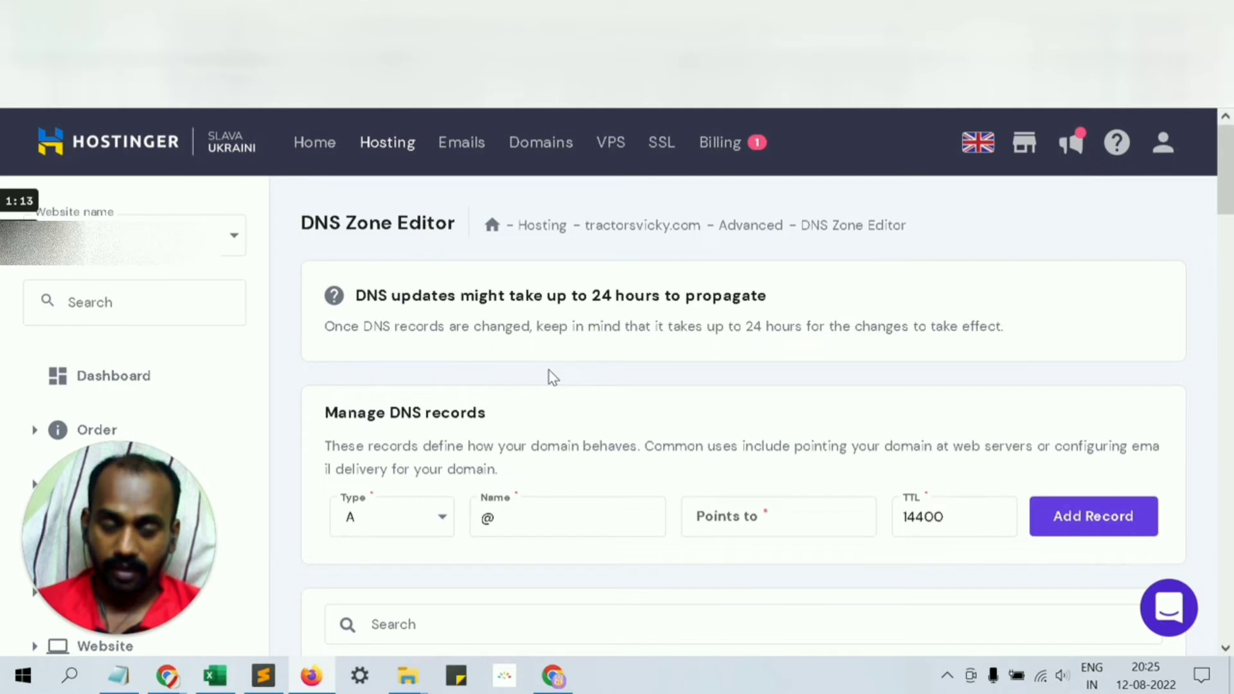
pyautogui.scroll(-2, 552, 377)
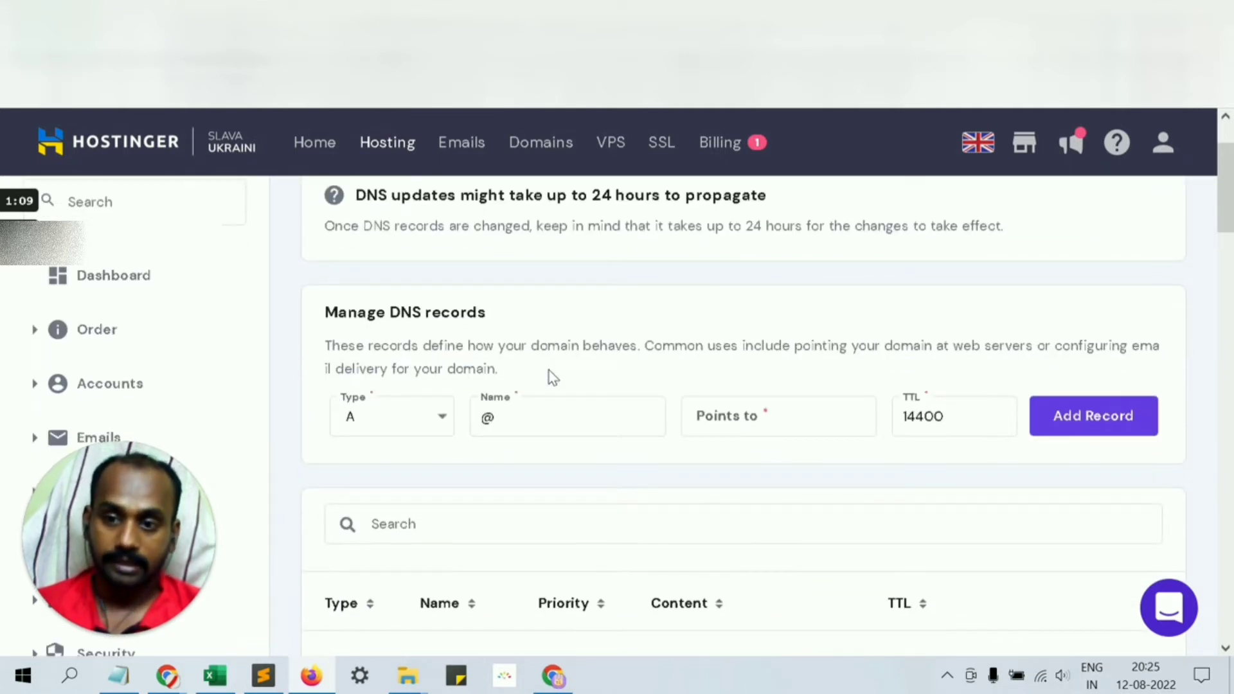
pyautogui.scroll(-2, 549, 370)
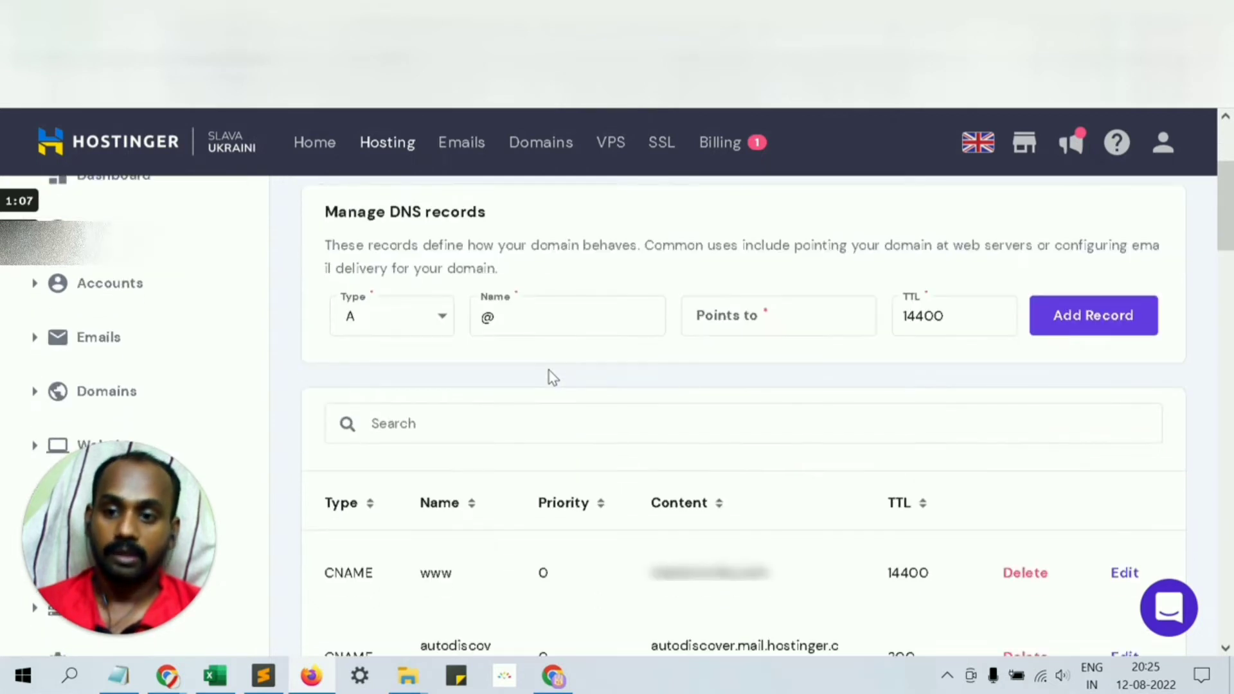
pyautogui.scroll(-4, 549, 371)
pyautogui.scroll(-10, 157, 347)
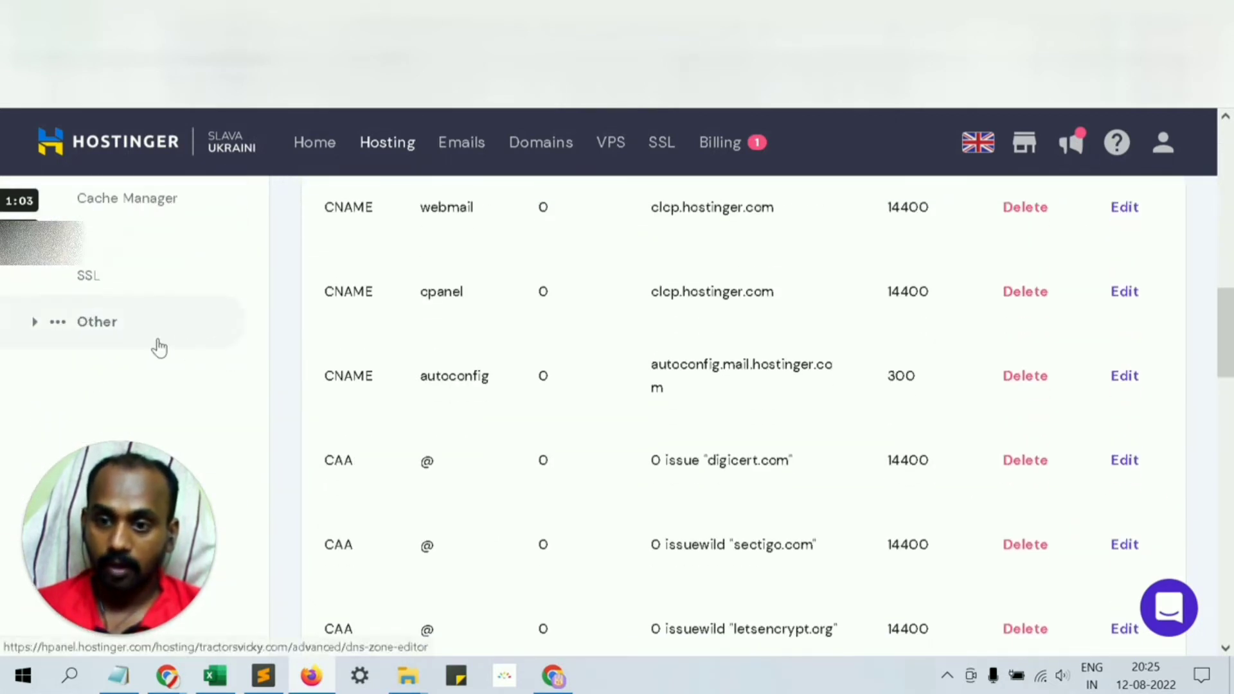
pyautogui.click(157, 332)
pyautogui.scroll(-2, 242, 598)
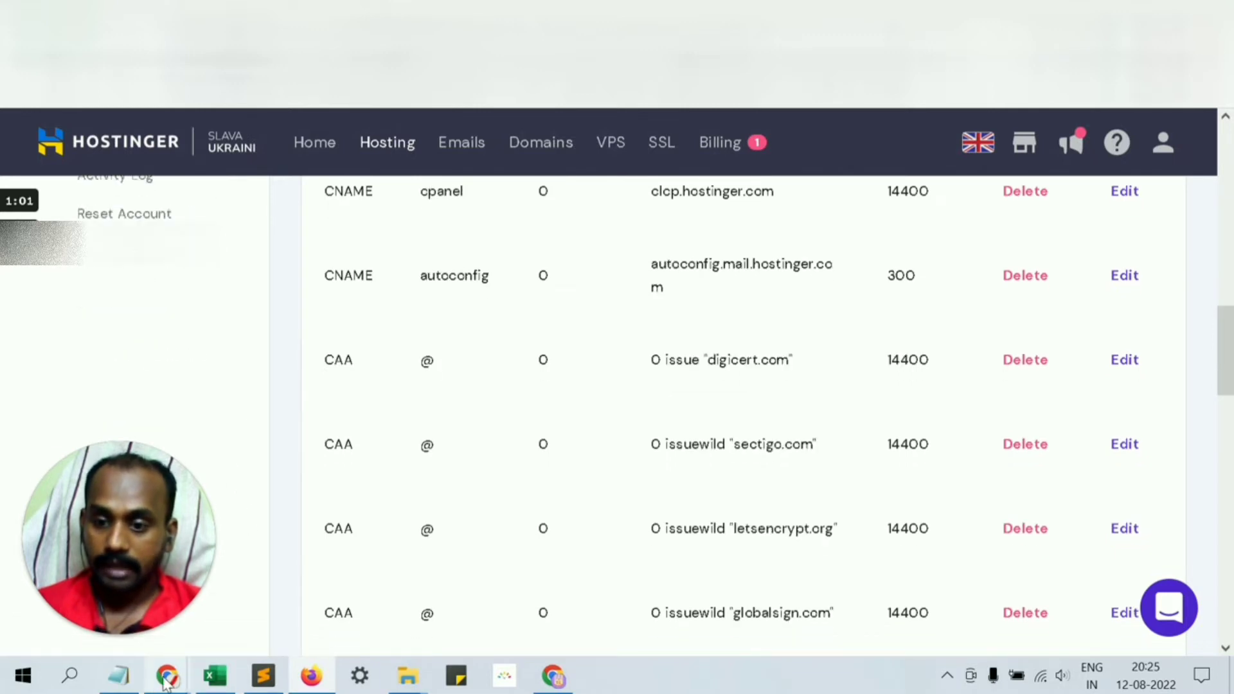
# Switch to the Google Domains DNS page and open the domain's custom name servers for editing
pyautogui.moveTo(167, 675)
pyautogui.click(303, 569)
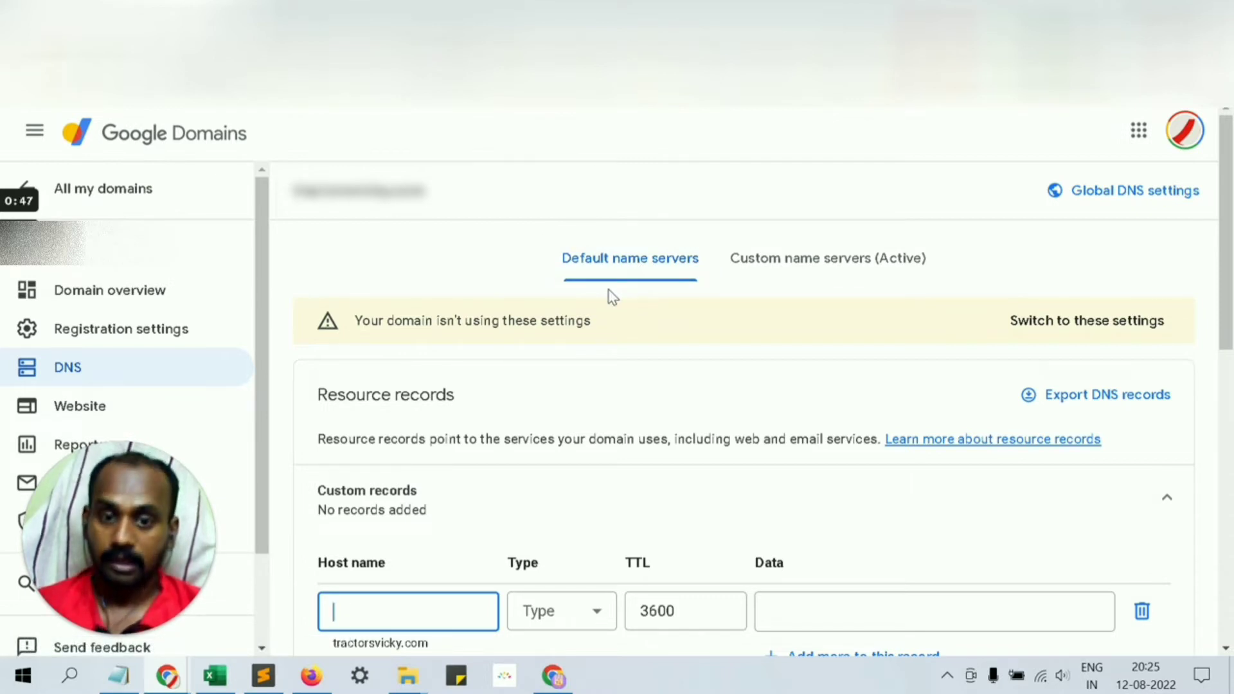
pyautogui.click(786, 273)
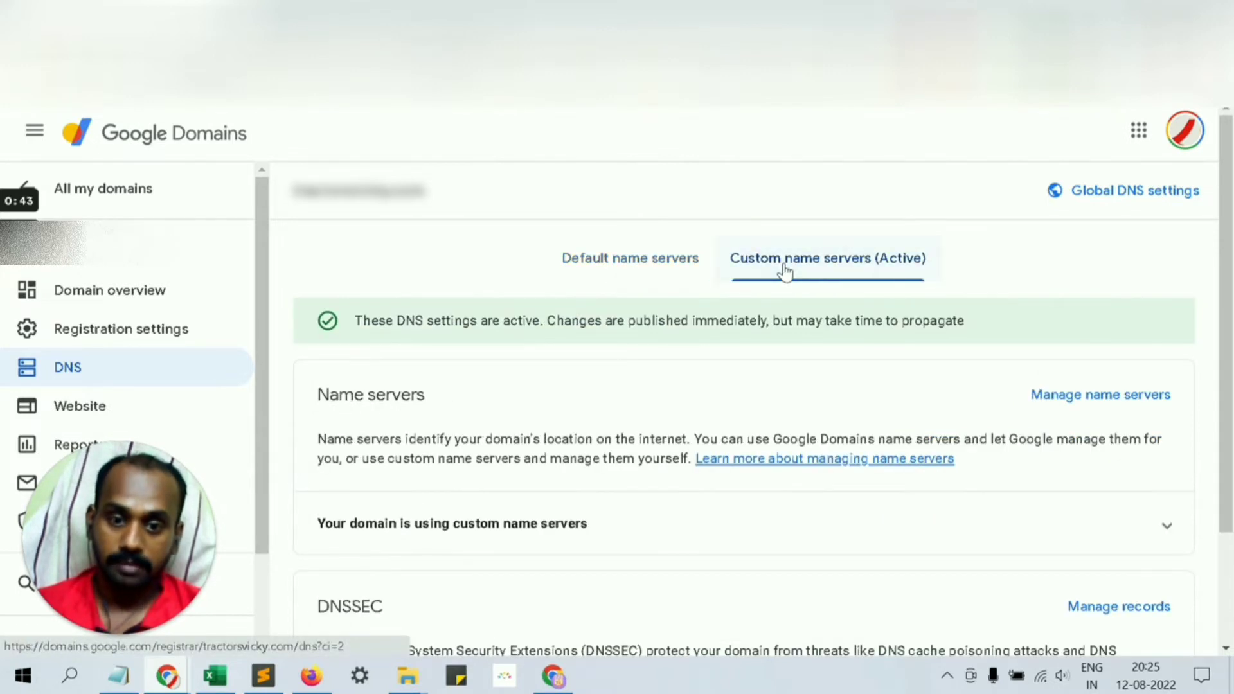
pyautogui.scroll(-3, 586, 377)
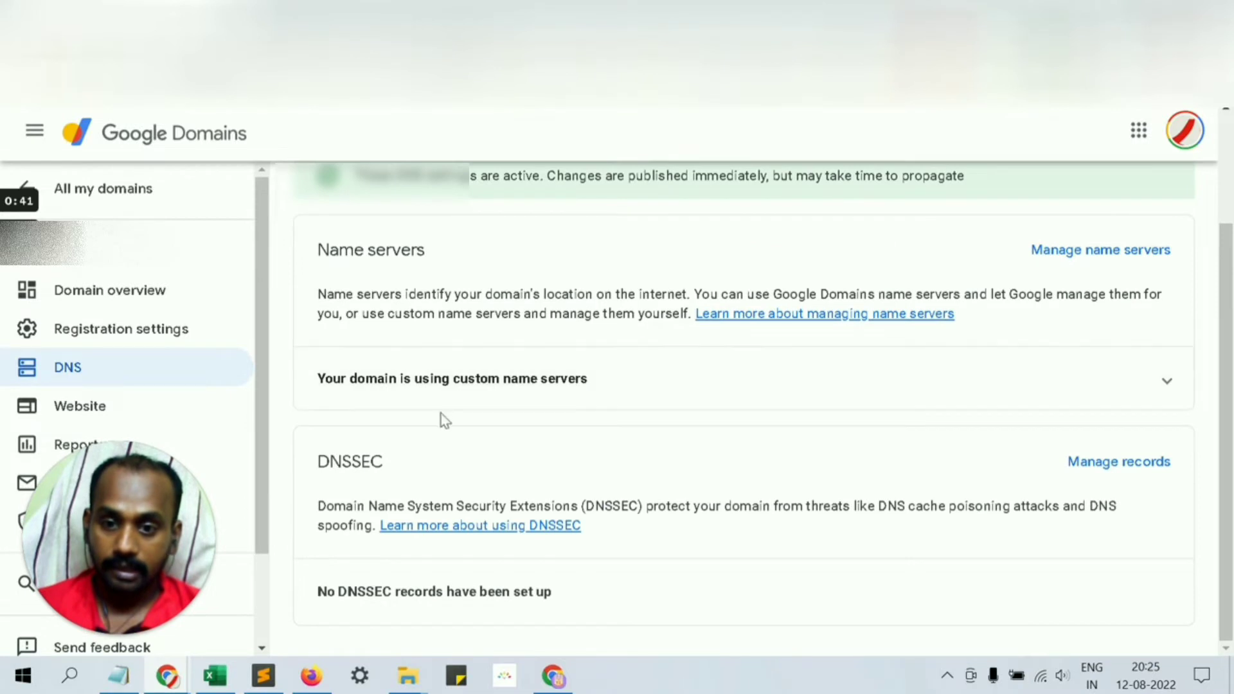
pyautogui.click(1151, 252)
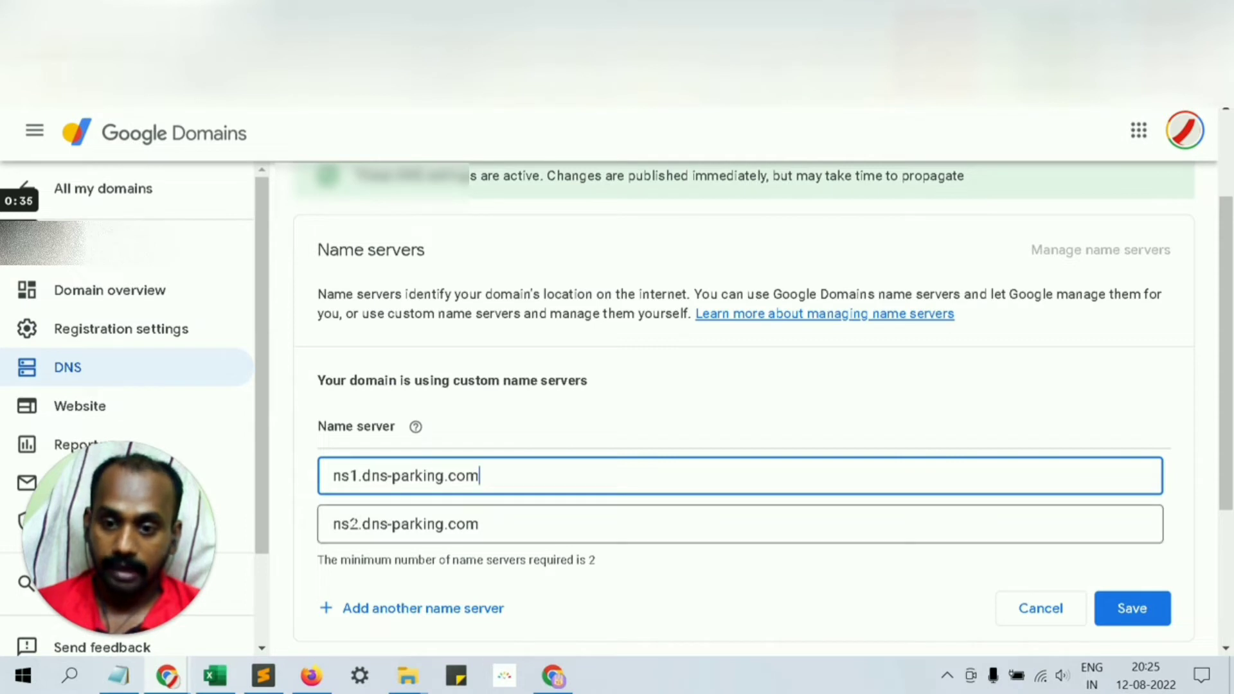
pyautogui.moveTo(480, 524); pyautogui.dragTo(466, 524)
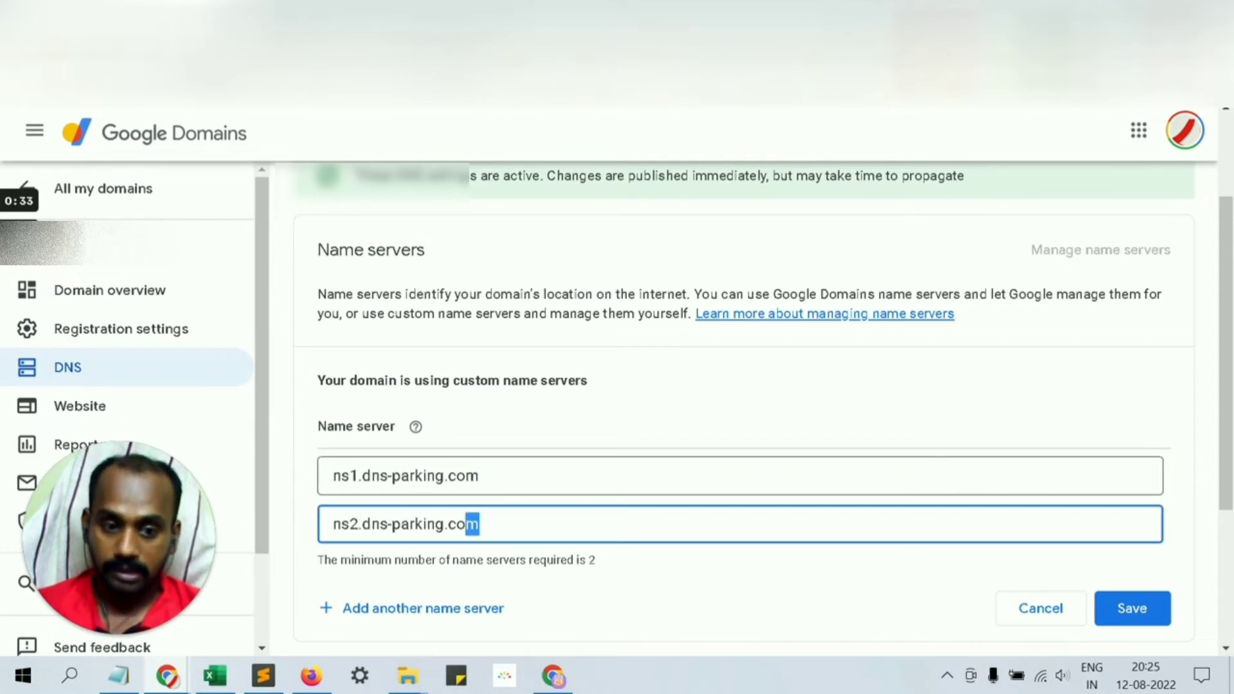
# View the domain's default name server settings and list the available record types for a new custom resource record
pyautogui.scroll(3, 836, 343)
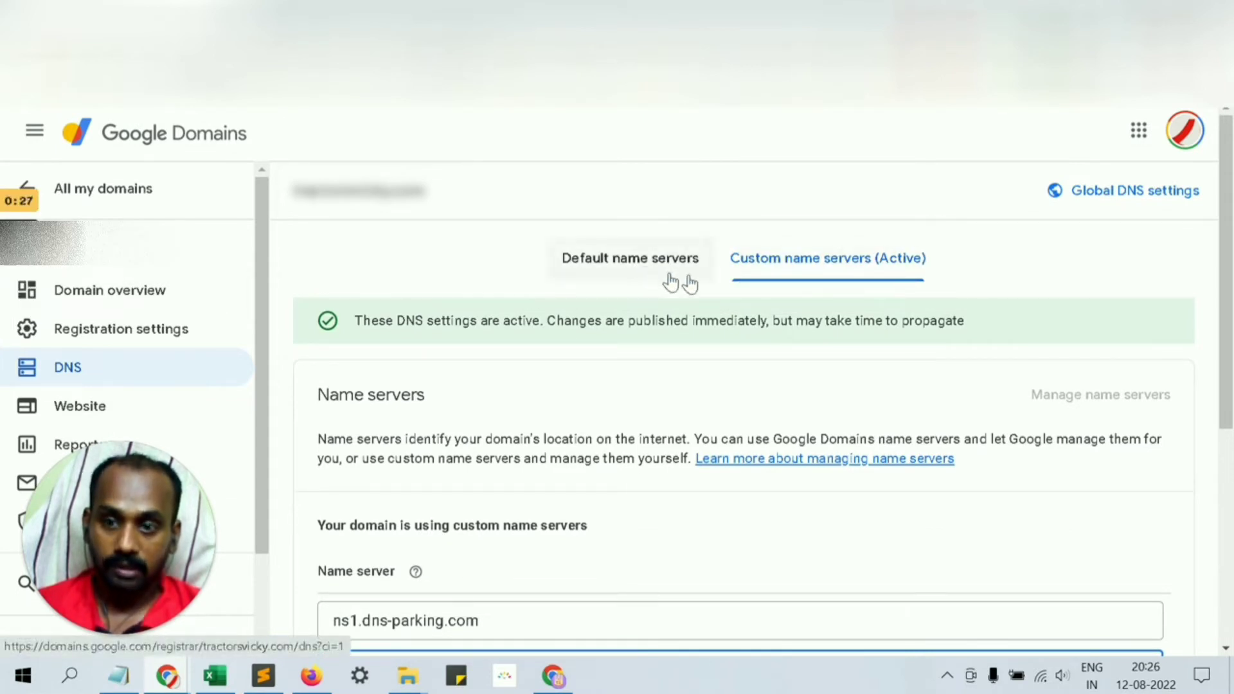
pyautogui.click(650, 266)
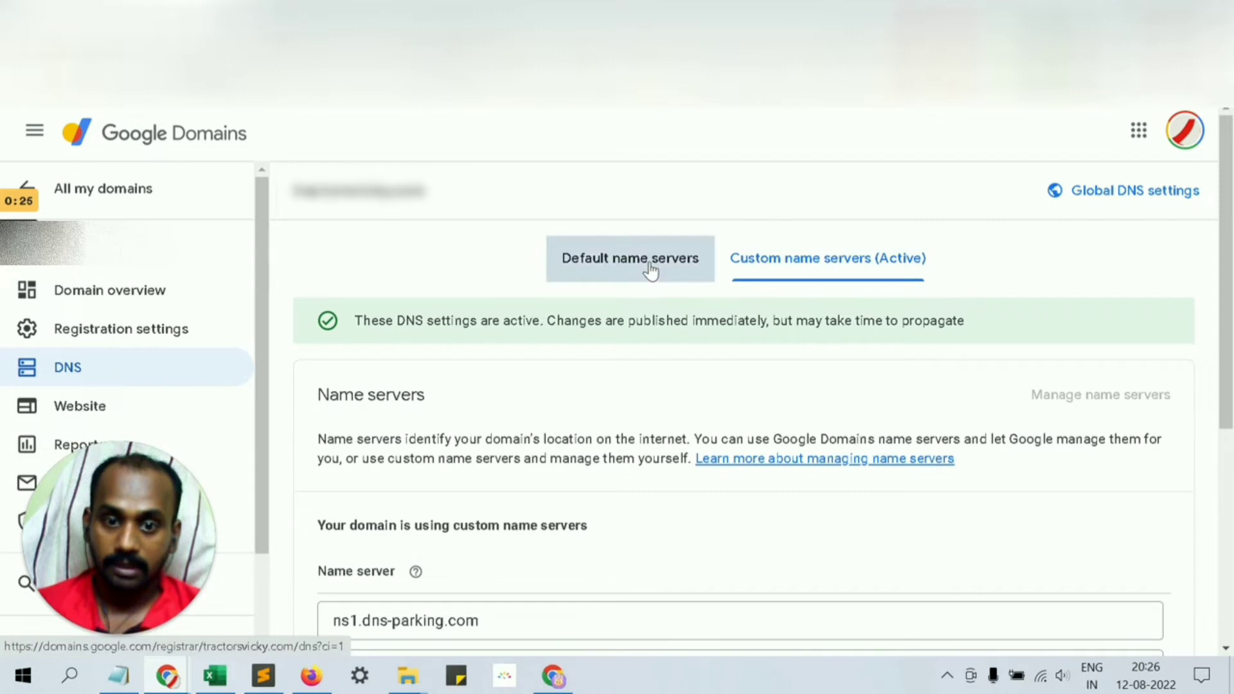
pyautogui.scroll(-1, 633, 347)
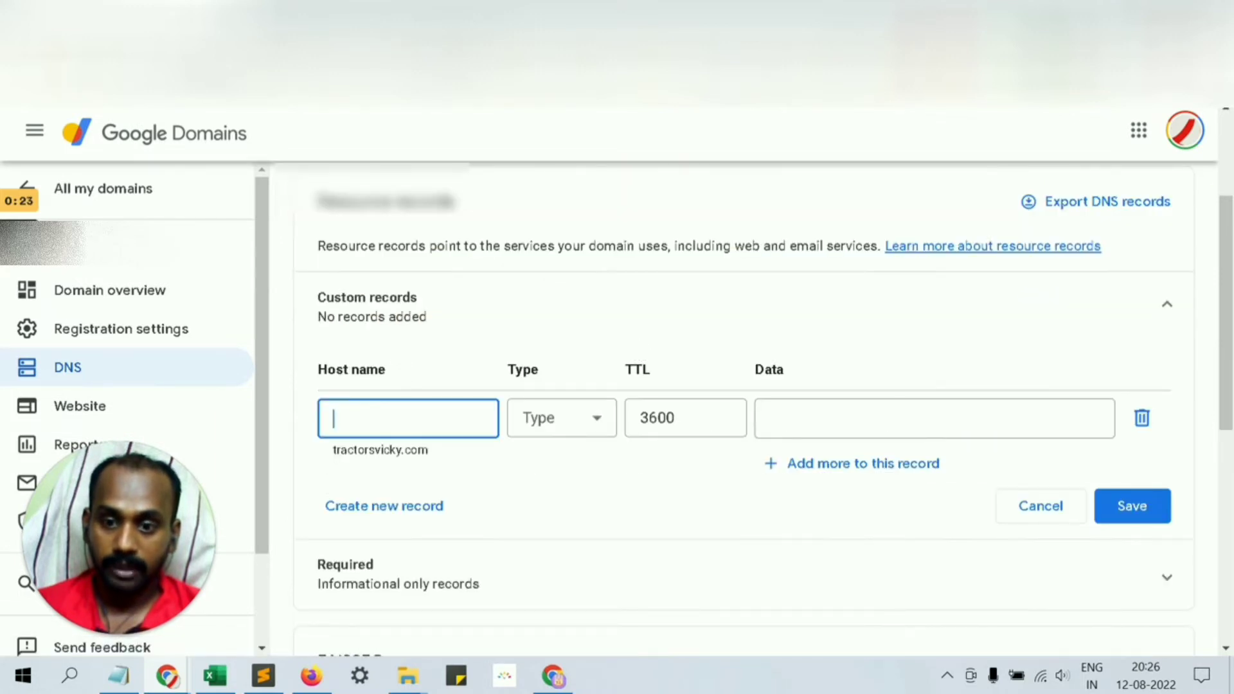
pyautogui.scroll(2, 410, 456)
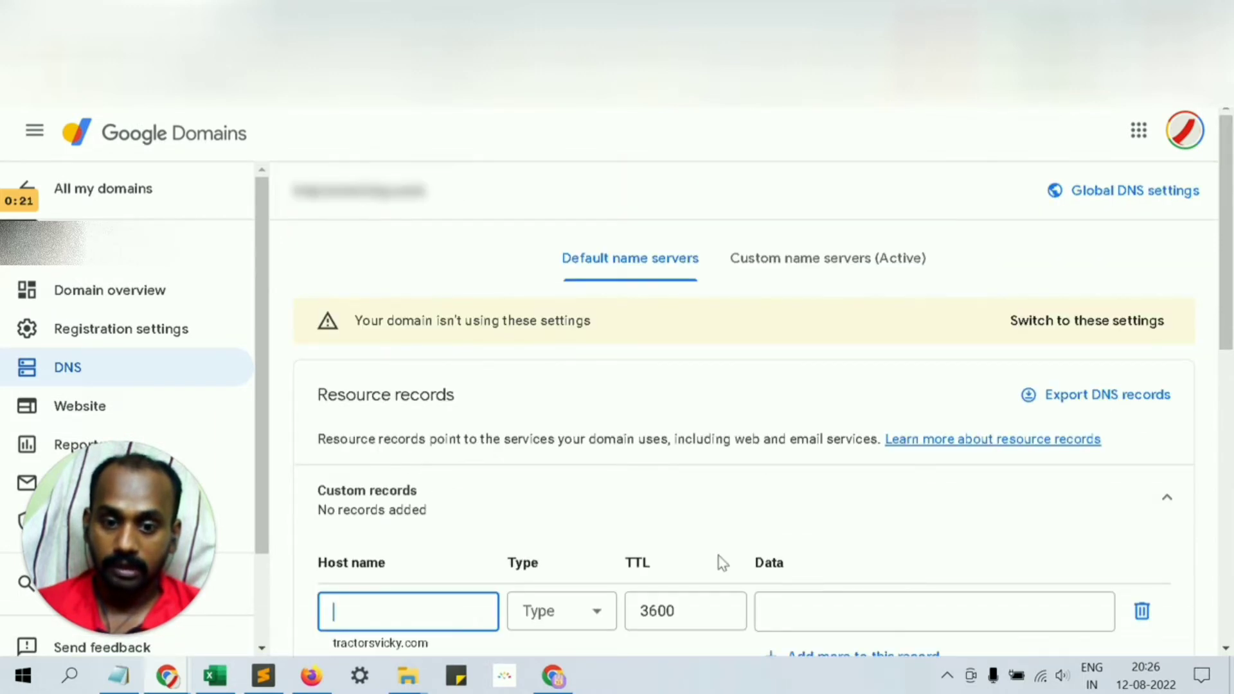
pyautogui.click(550, 613)
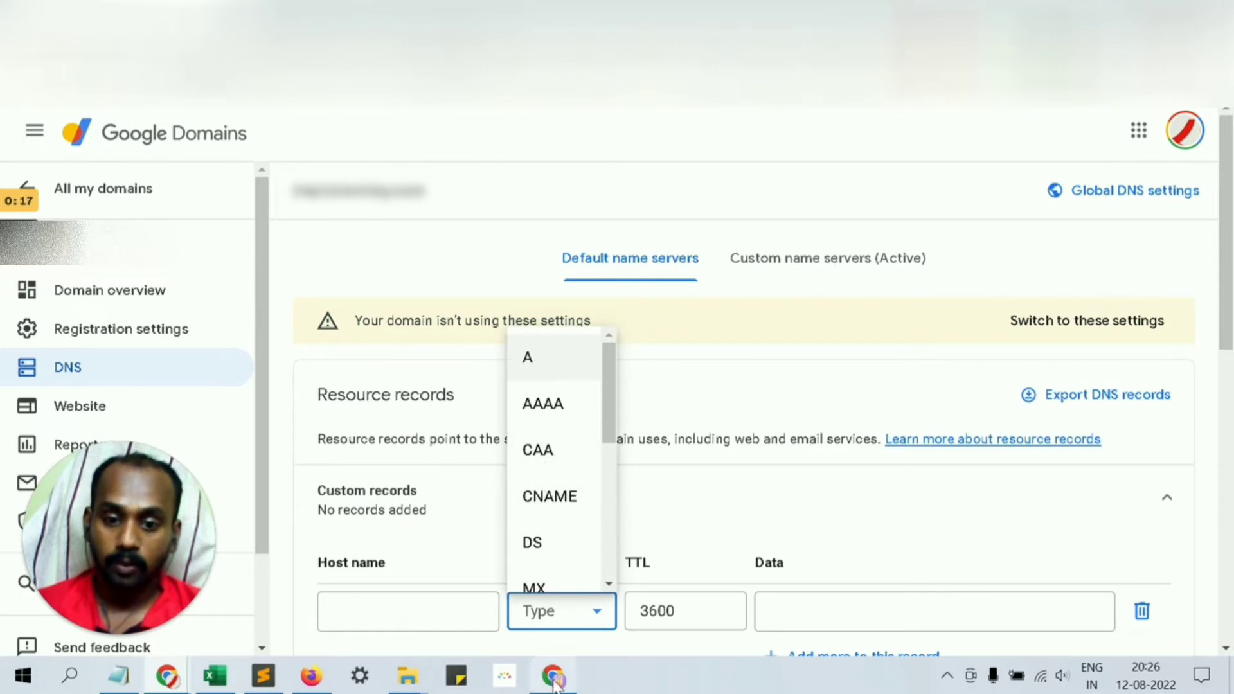
# Switch to Hostinger's DNS Zone Editor in Firefox and review the domain's DNS records up to the form for adding records
pyautogui.click(319, 677)
pyautogui.scroll(9, 464, 354)
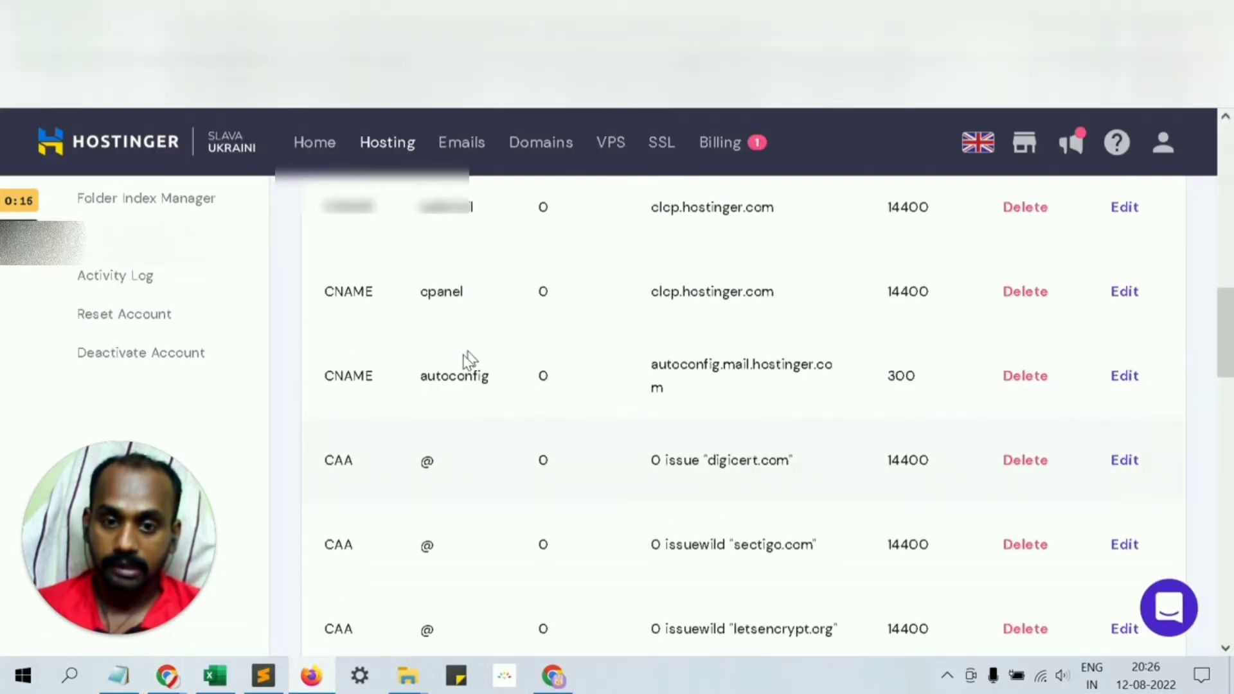
pyautogui.scroll(2, 430, 395)
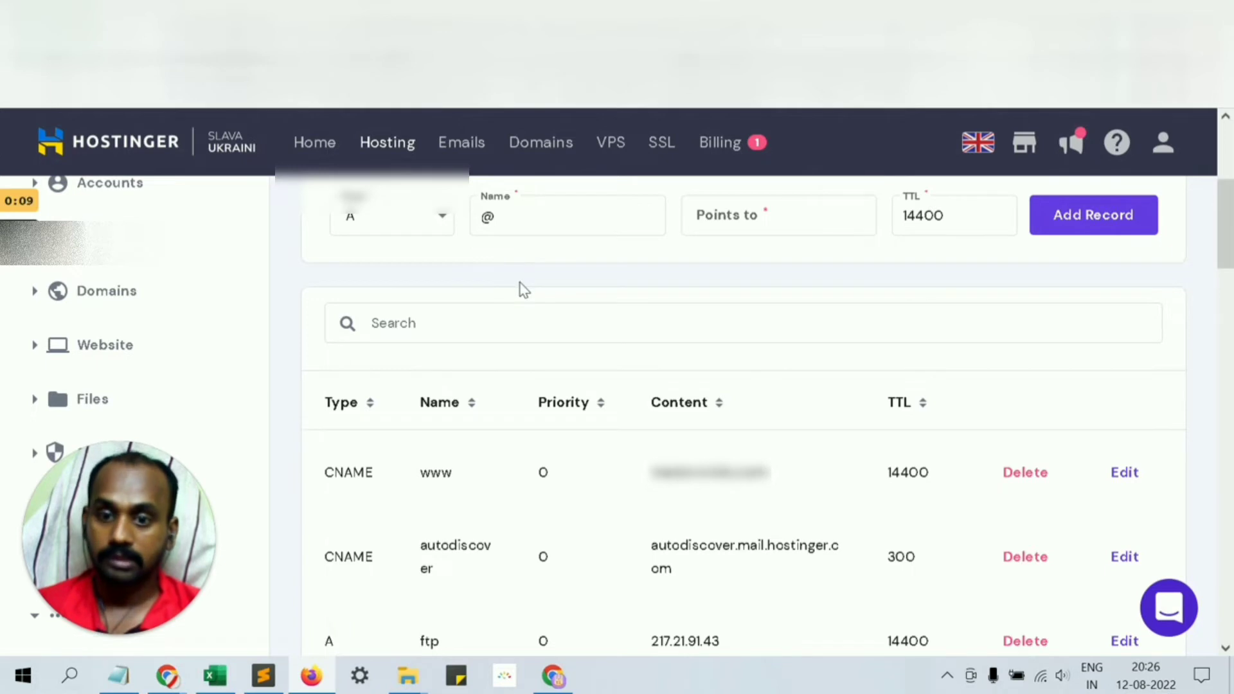
pyautogui.moveTo(19, 247)
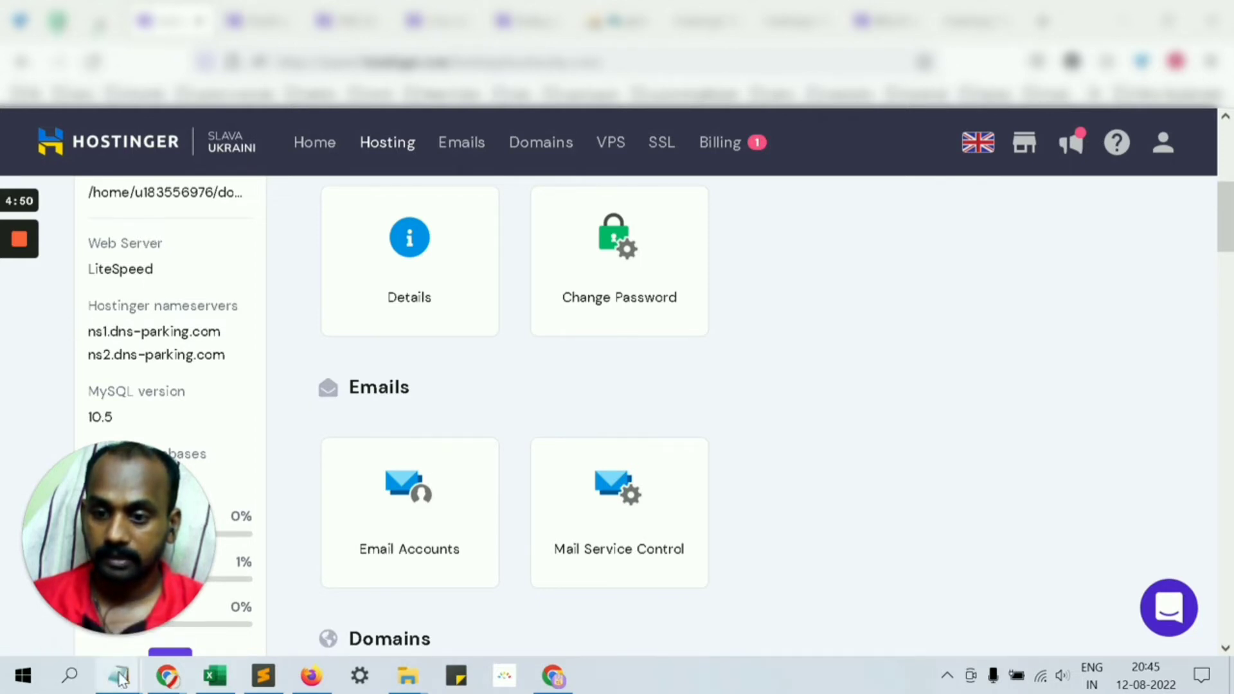
# Switch to the Notepad notes to check the setup topics, and return to the Hostinger hosting account page in Firefox
pyautogui.moveTo(122, 686)
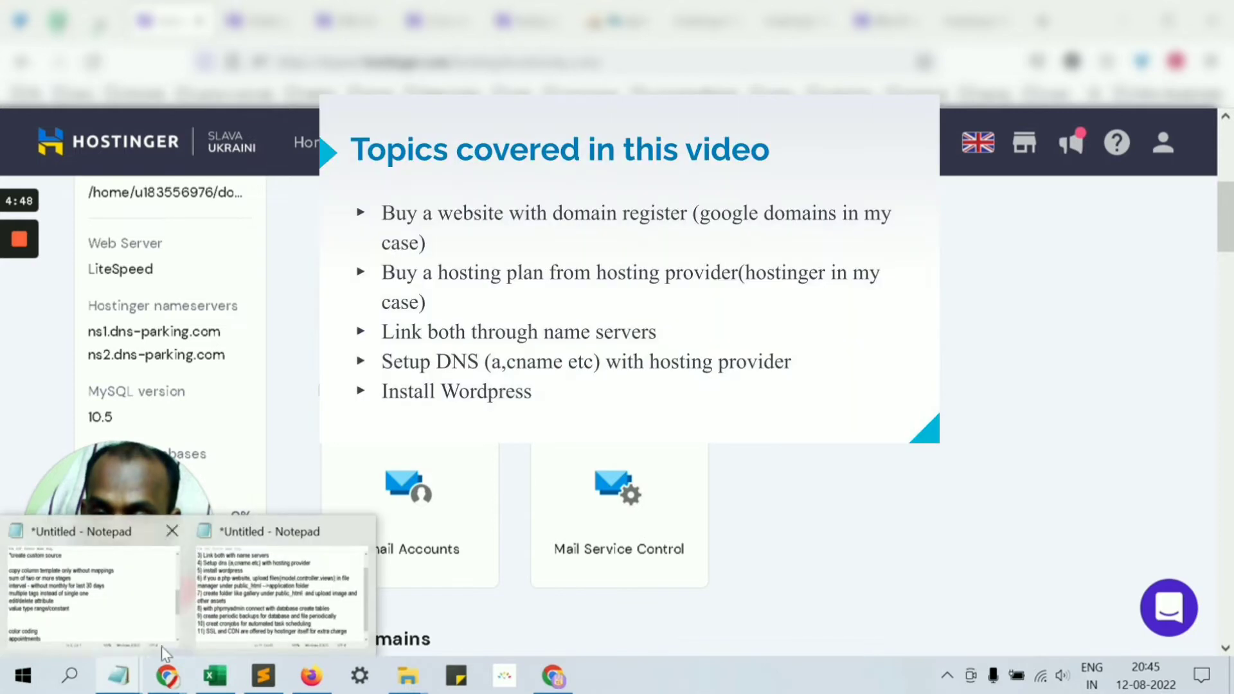
pyautogui.click(267, 595)
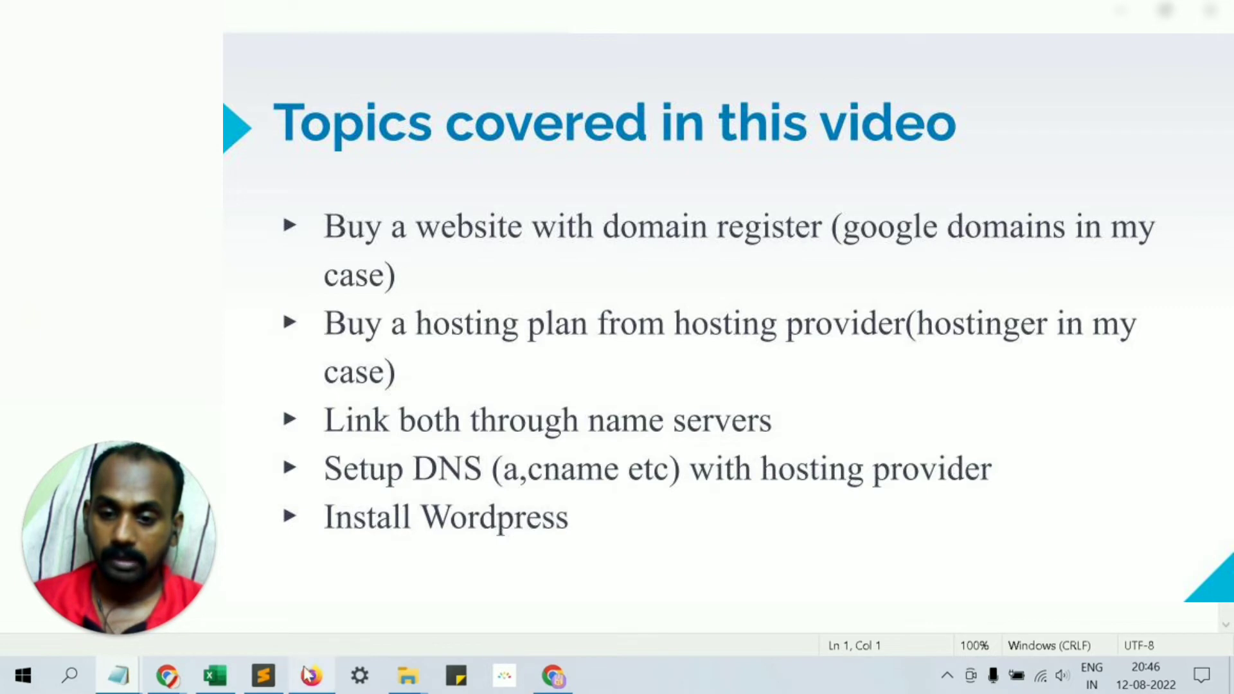
pyautogui.moveTo(311, 675)
pyautogui.click(302, 633)
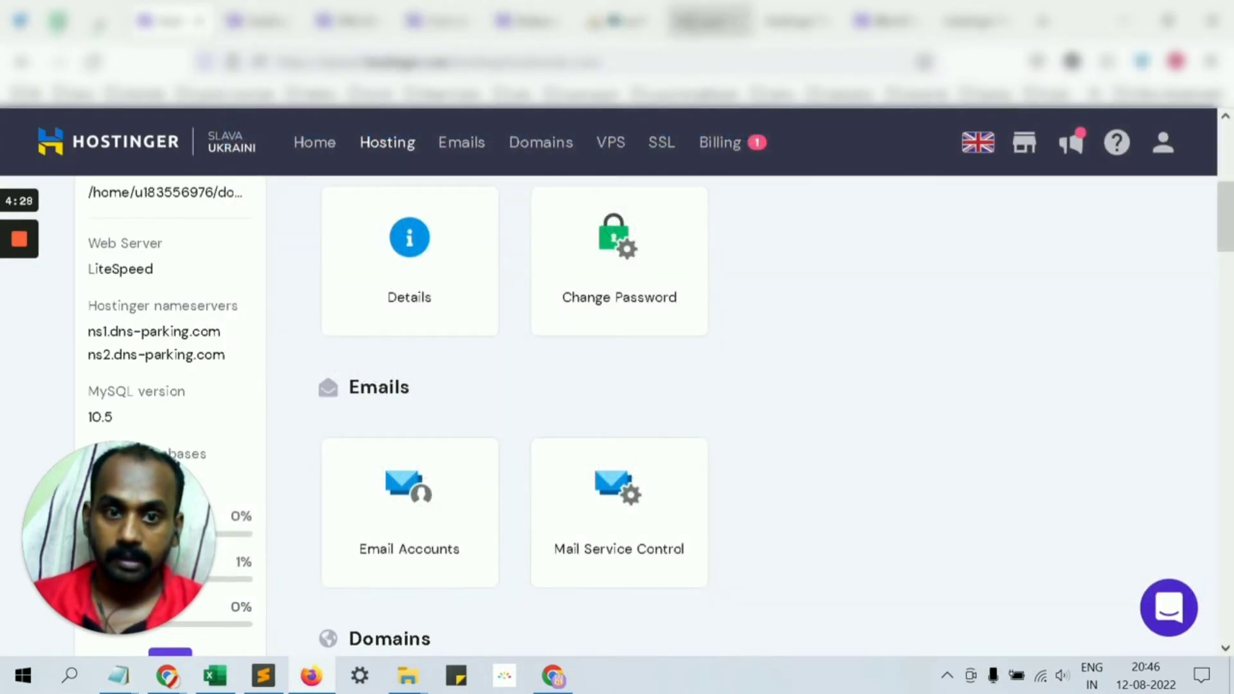
# Install WordPress 6.0.1 in English on the website from Hostinger's Website tools, with updates only to minor versions
pyautogui.scroll(6, 544, 394)
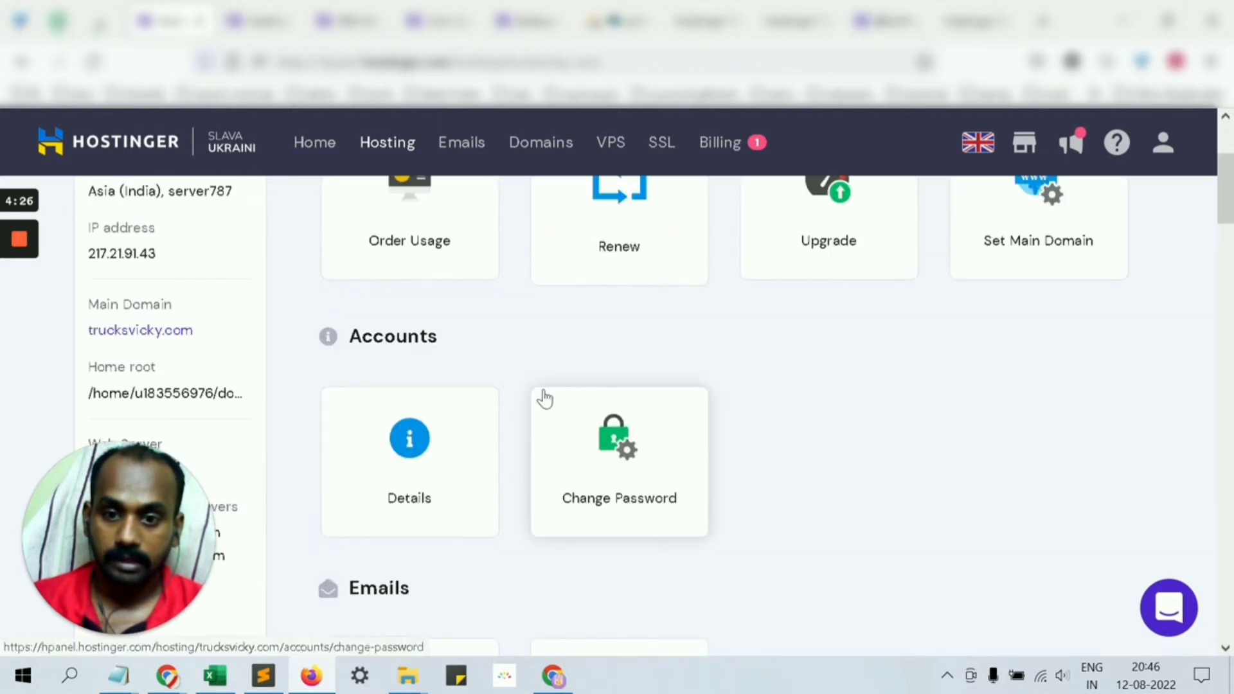
pyautogui.scroll(-10, 544, 399)
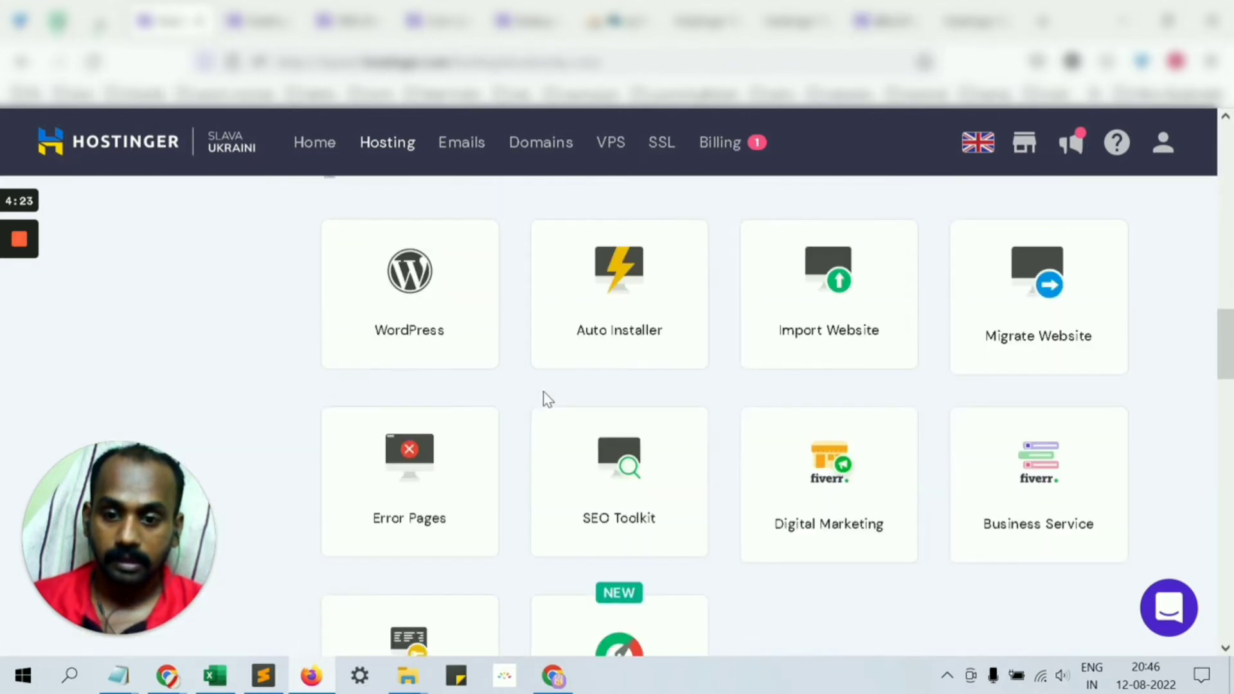
pyautogui.click(412, 311)
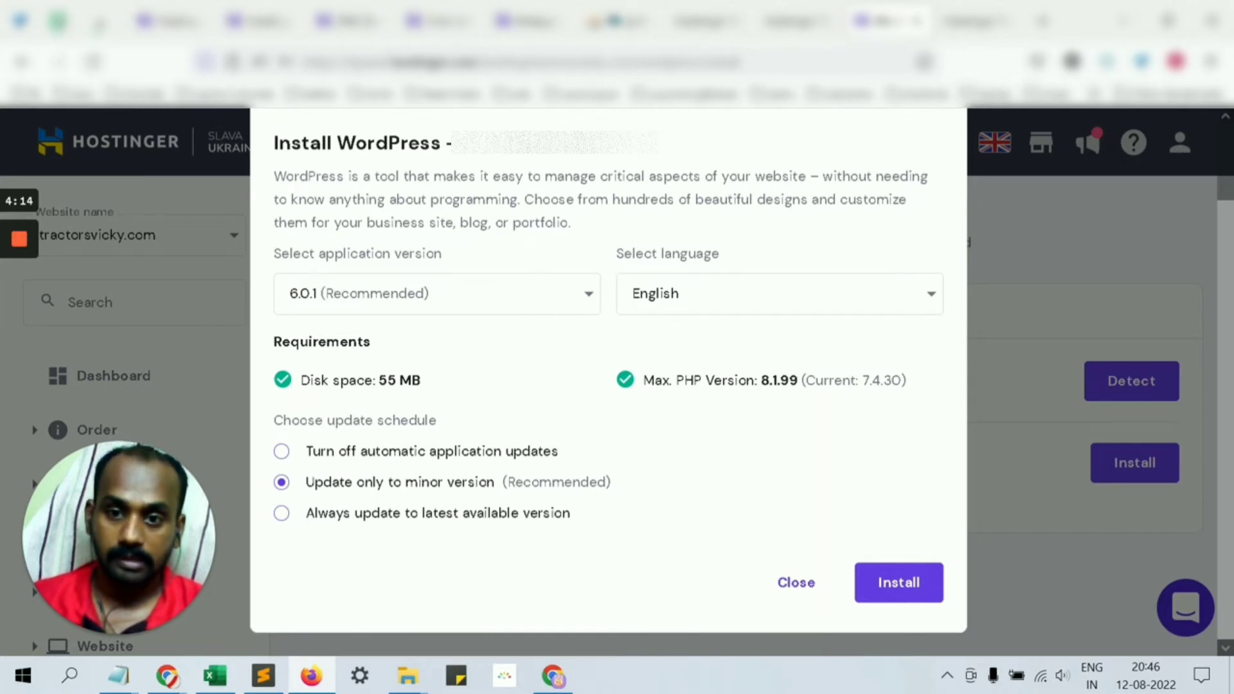
pyautogui.click(898, 583)
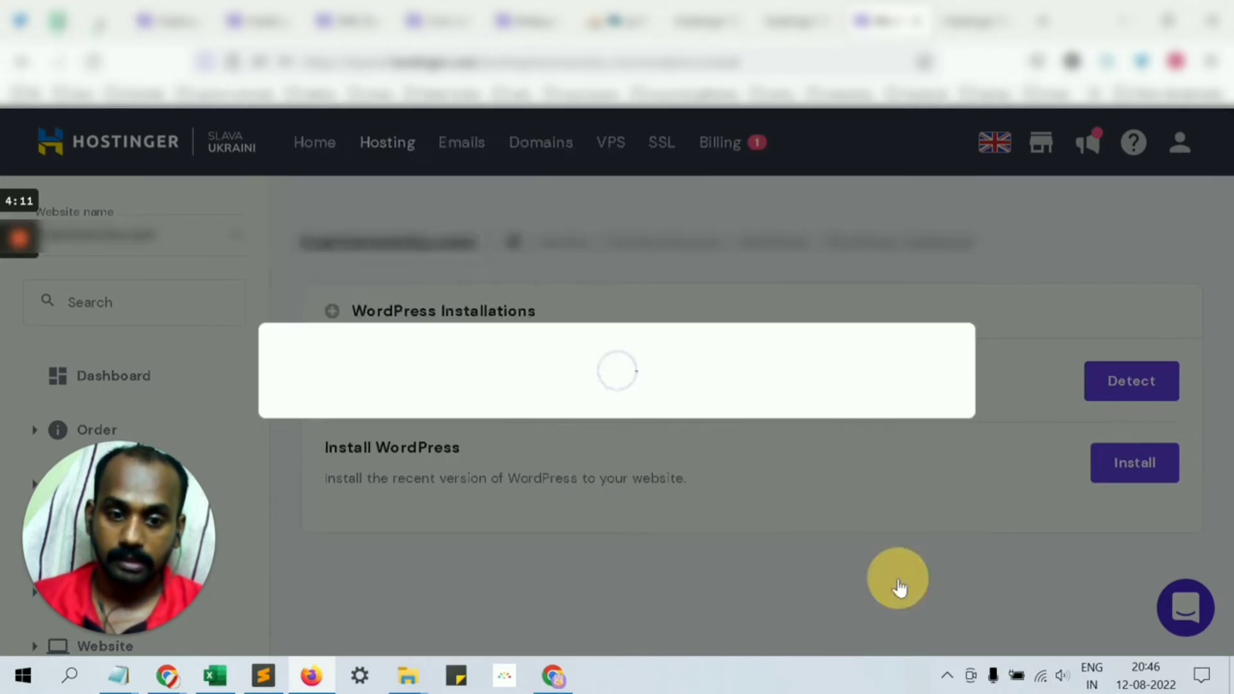
pyautogui.click(543, 306)
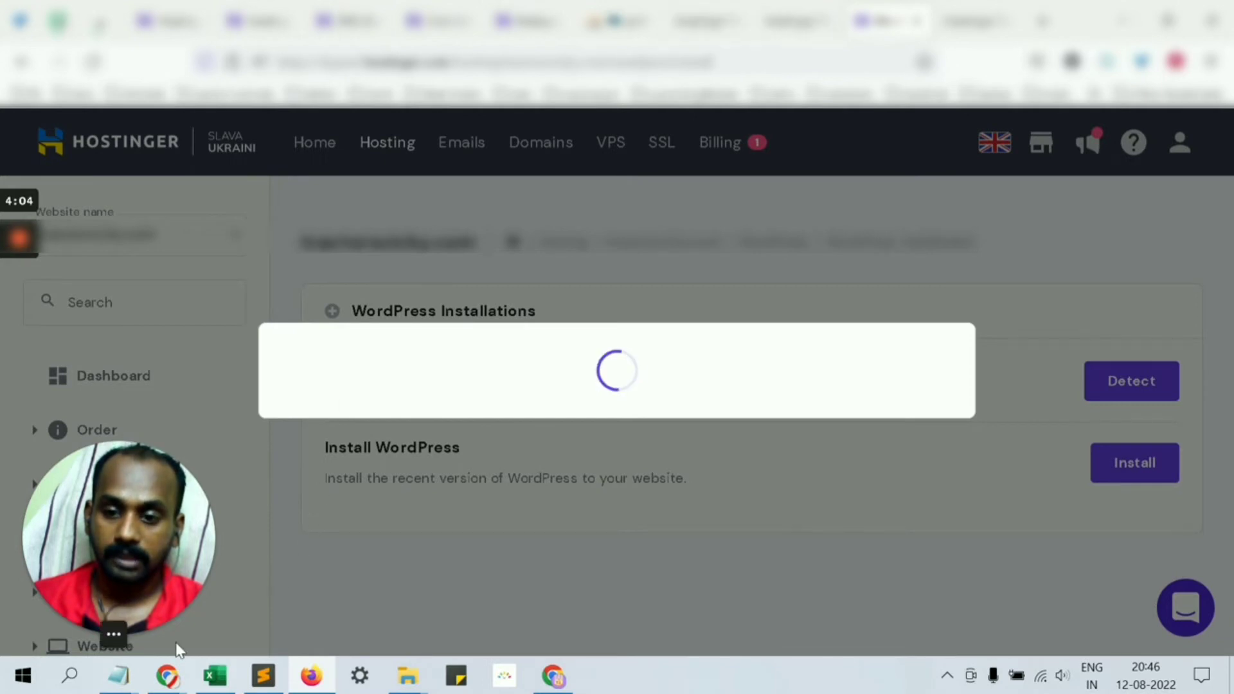
# Switch to the Notepad notes to check the topics after the WordPress installation, and return to the Hostinger WordPress page in Firefox
pyautogui.moveTo(122, 685)
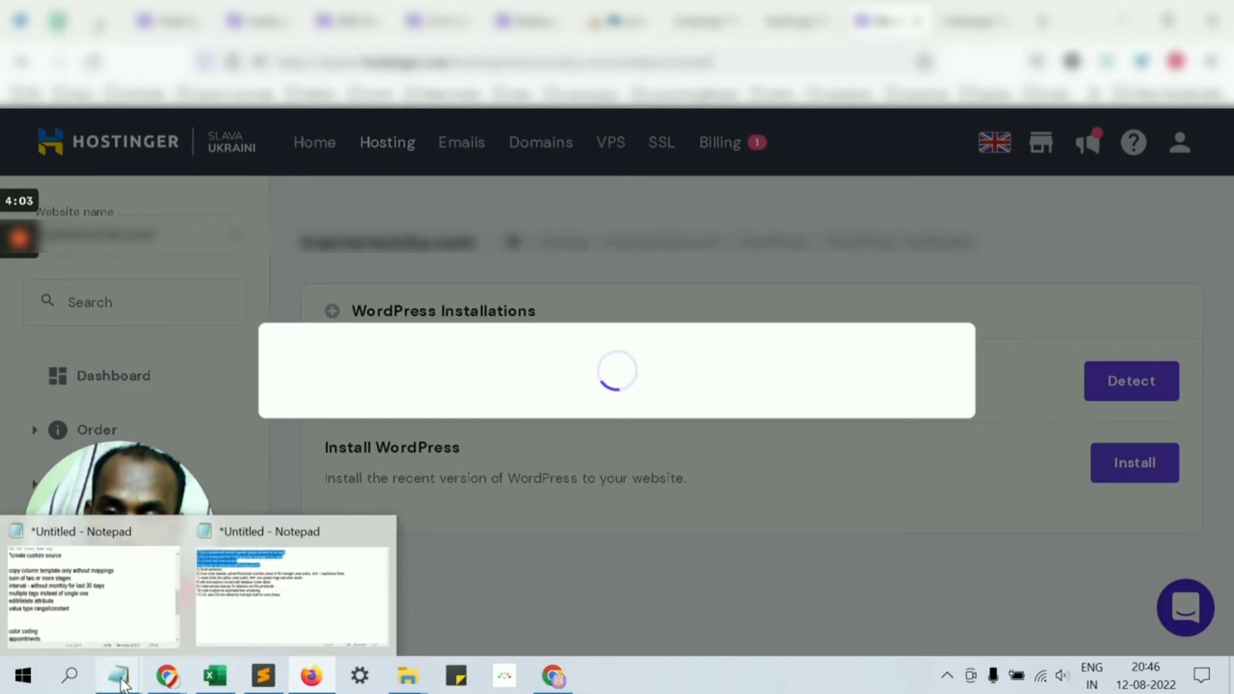
pyautogui.click(286, 590)
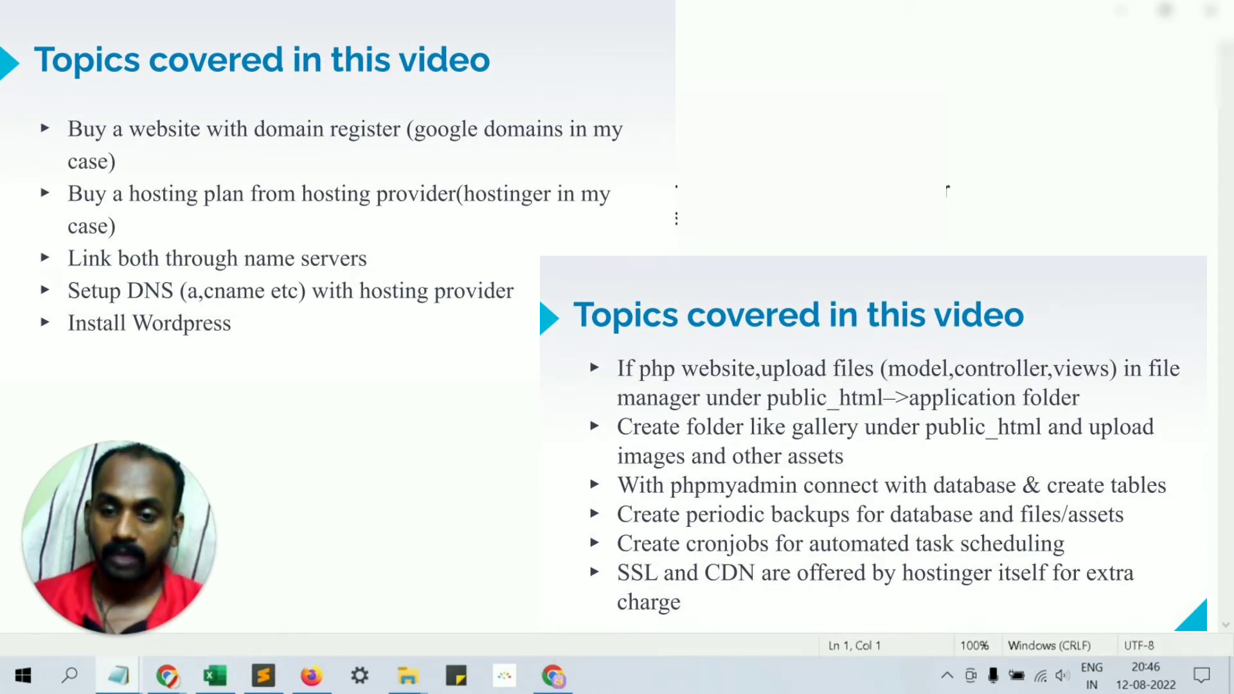
pyautogui.moveTo(332, 675)
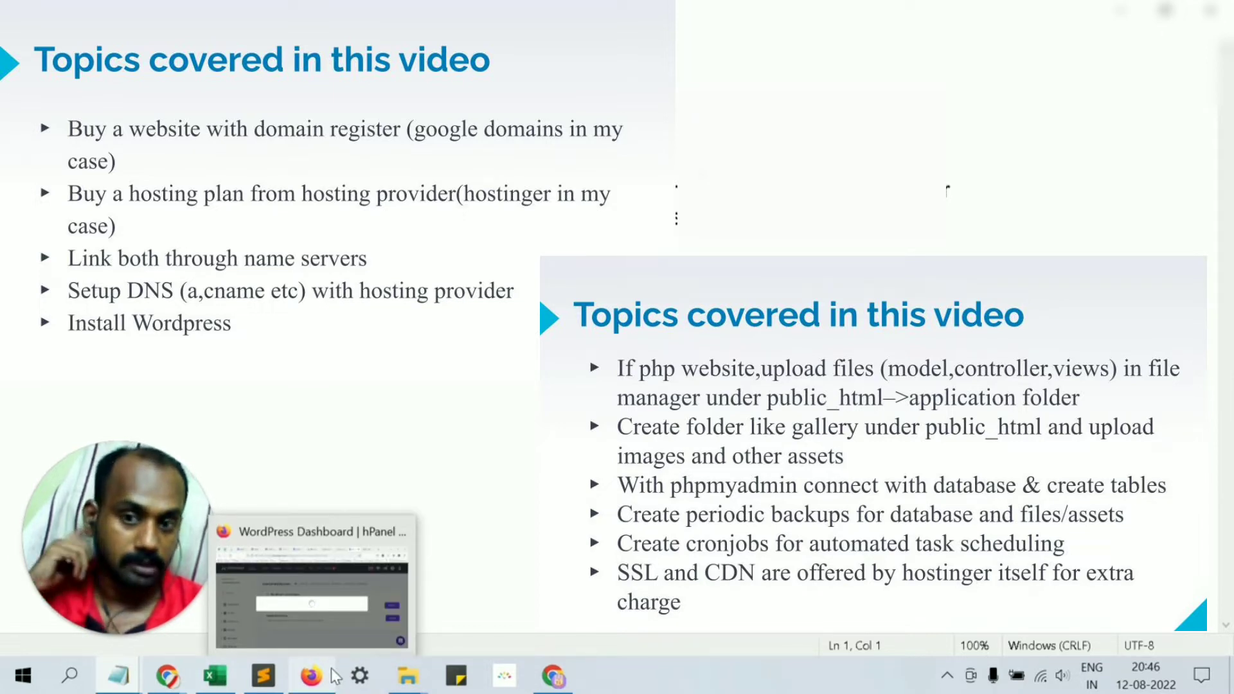
pyautogui.click(350, 579)
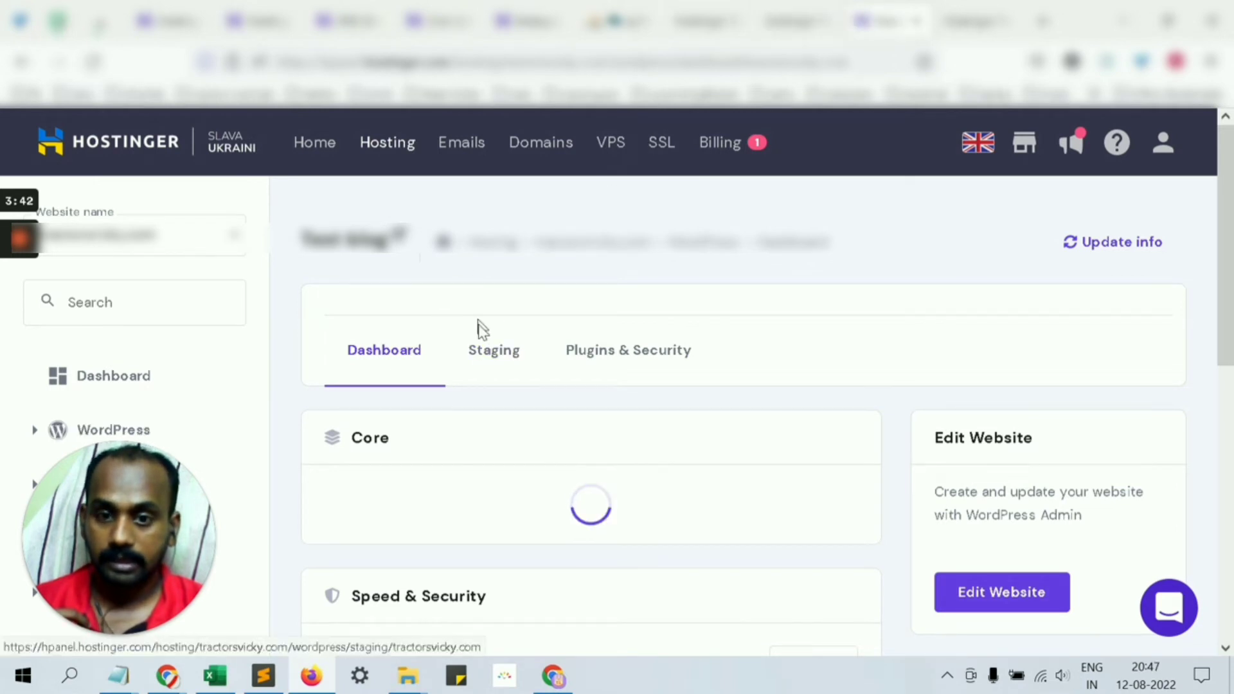
# Look through the WordPress dashboard's Core, Speed & Security and Site Installs settings, including Force HTTPS, LiteSpeed, WordPress Updates and SSL Certificate
pyautogui.scroll(-5, 482, 330)
pyautogui.scroll(-2, 483, 328)
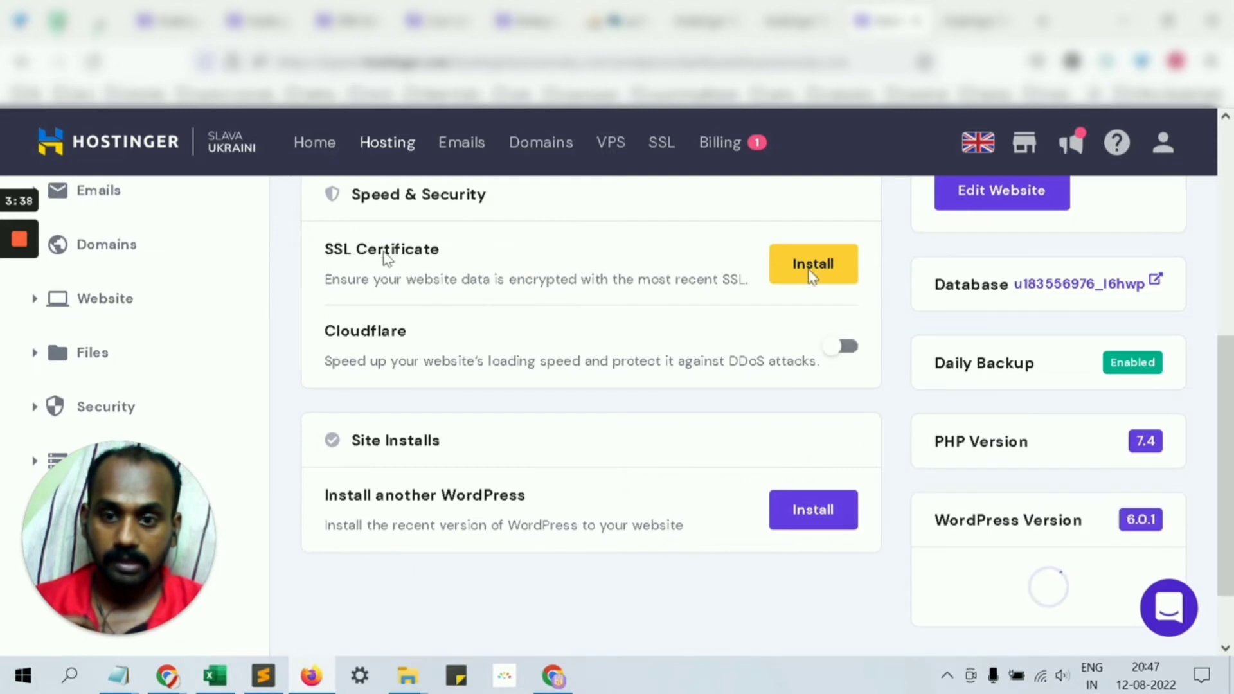
pyautogui.scroll(5, 804, 278)
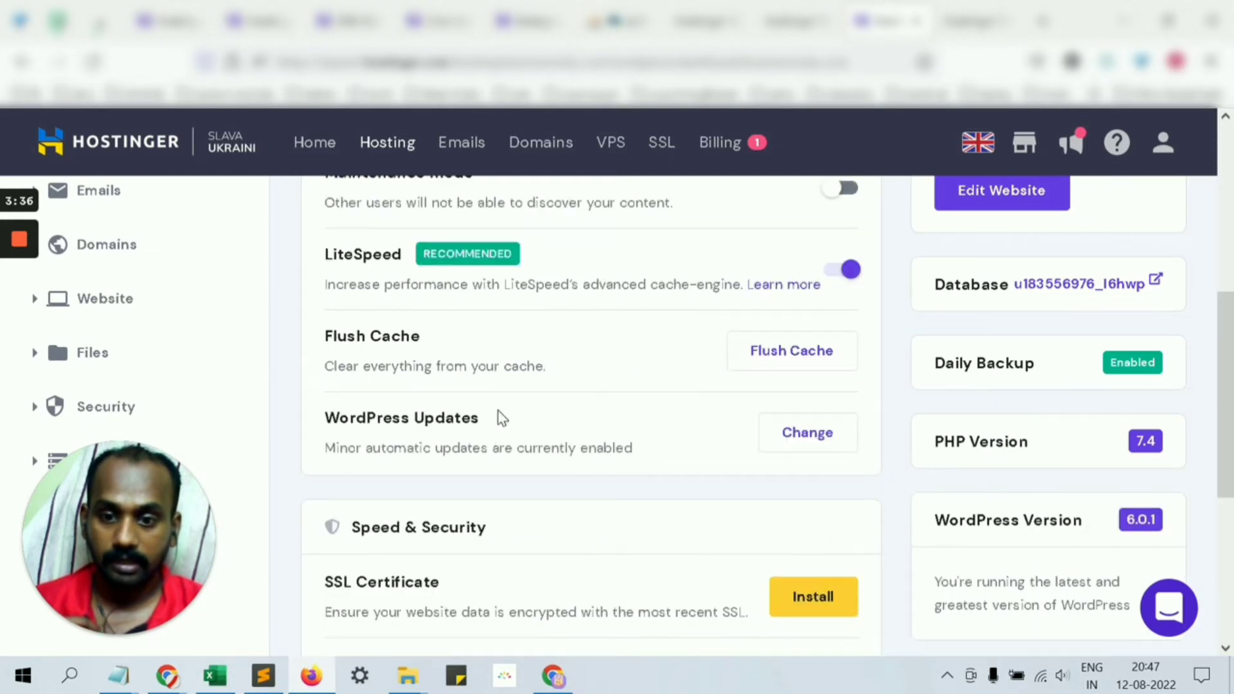
pyautogui.scroll(-3, 501, 418)
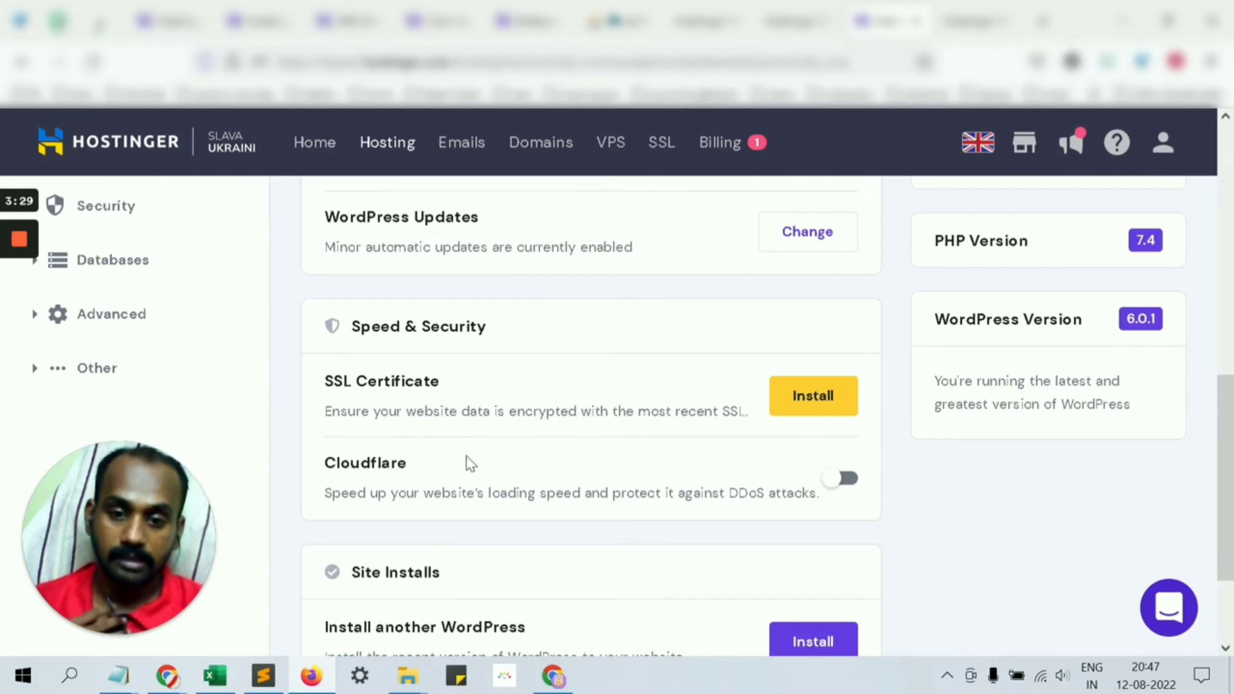
pyautogui.scroll(5, 647, 413)
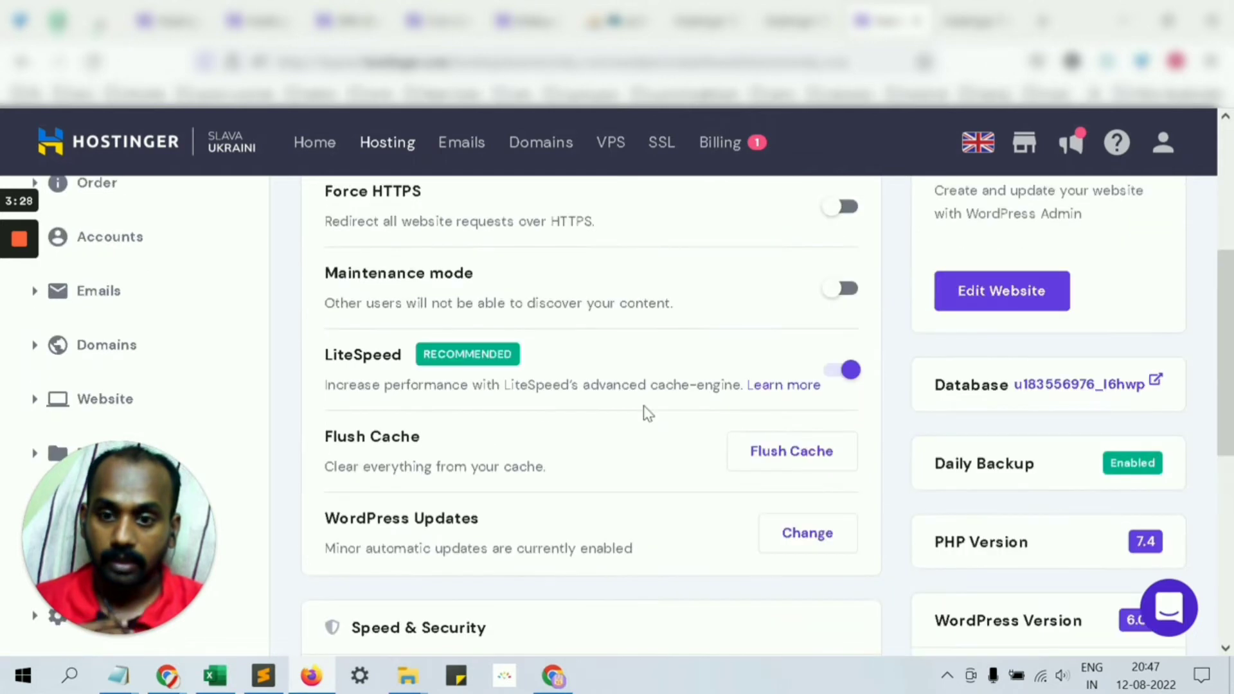
pyautogui.scroll(5, 648, 412)
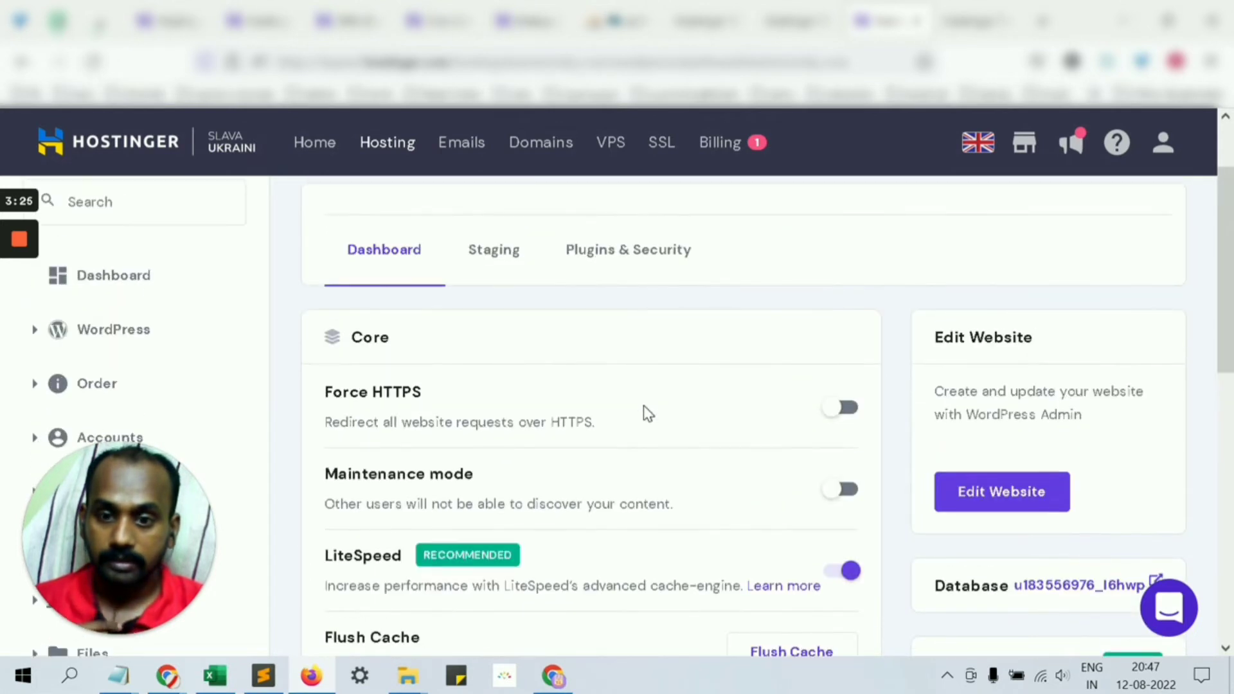
pyautogui.scroll(-5, 647, 413)
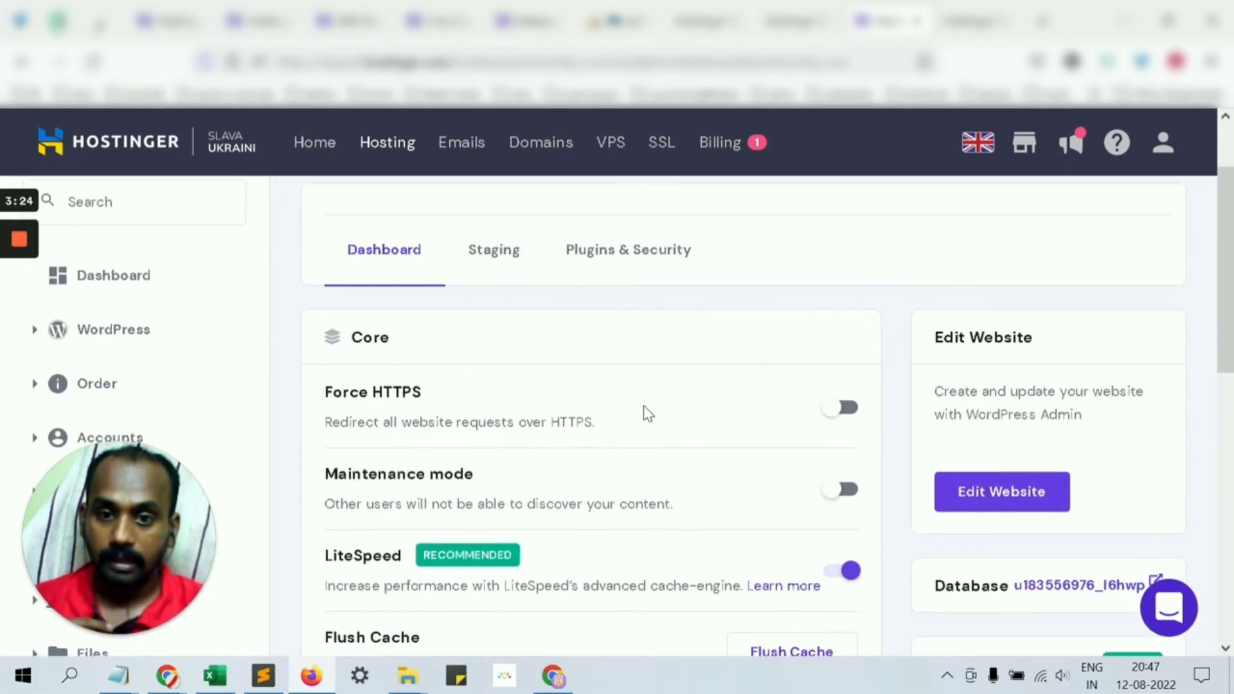
pyautogui.scroll(-1, 646, 413)
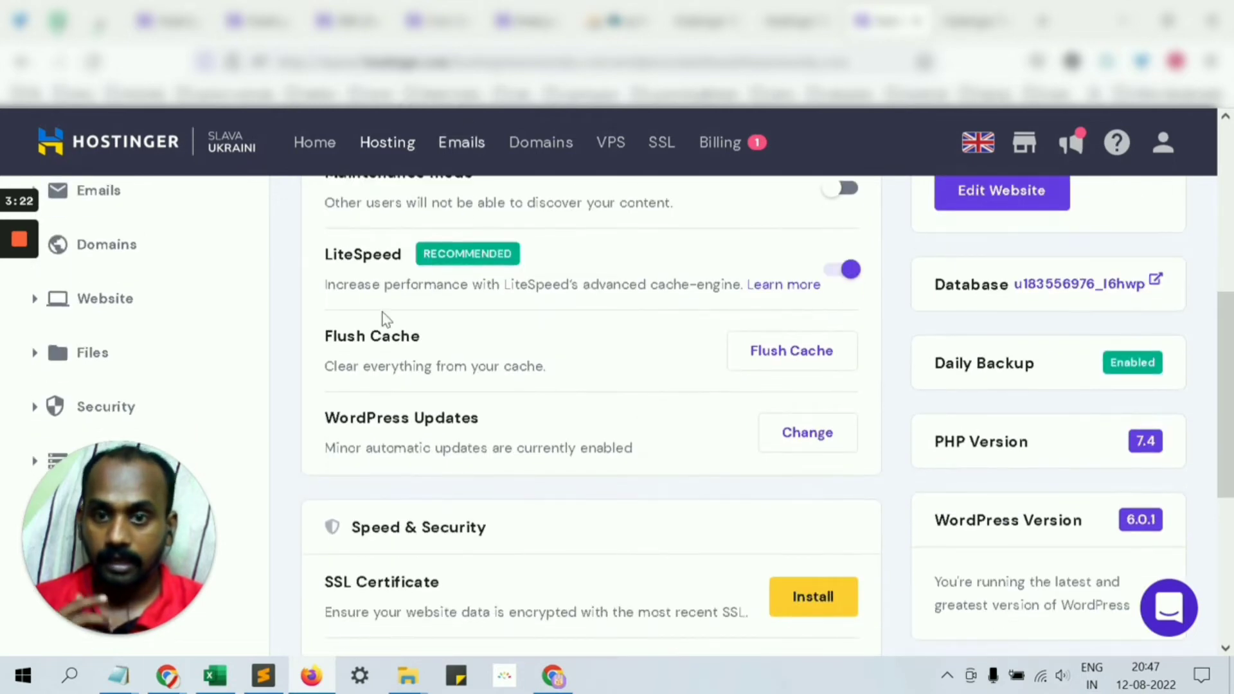
# Switch to the Notepad notes to check the remaining topics, and return to the WordPress dashboard in Firefox
pyautogui.moveTo(118, 674)
pyautogui.click(225, 605)
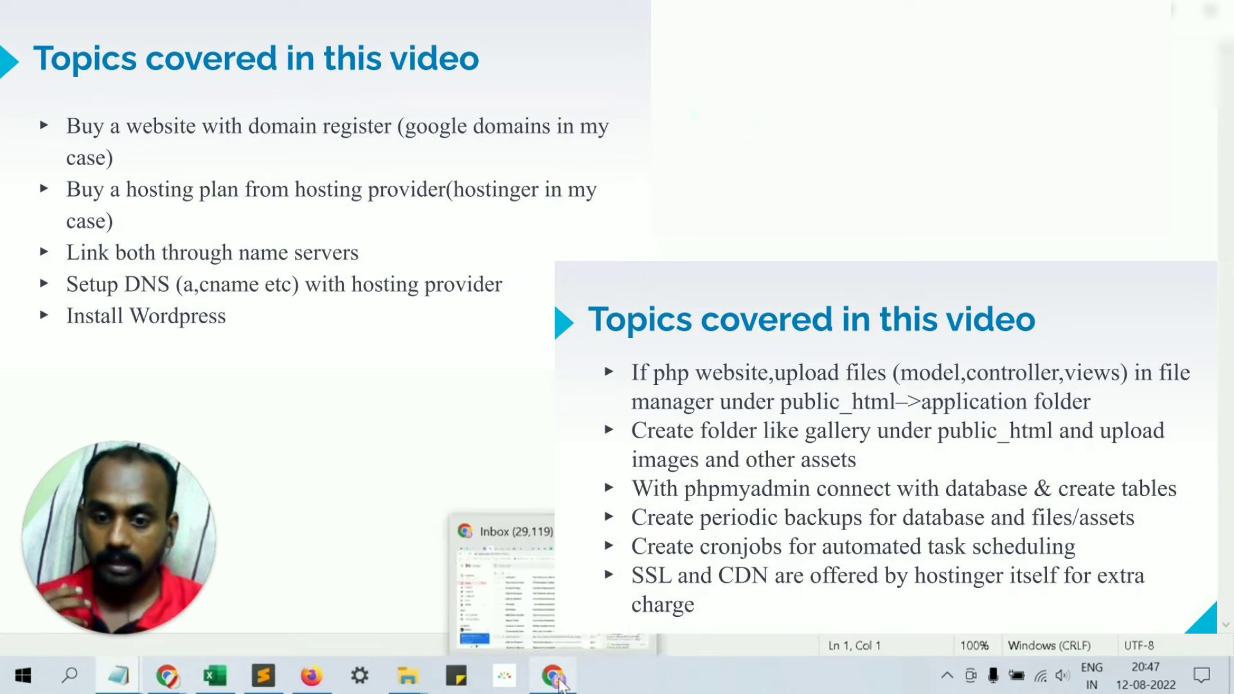
pyautogui.click(311, 680)
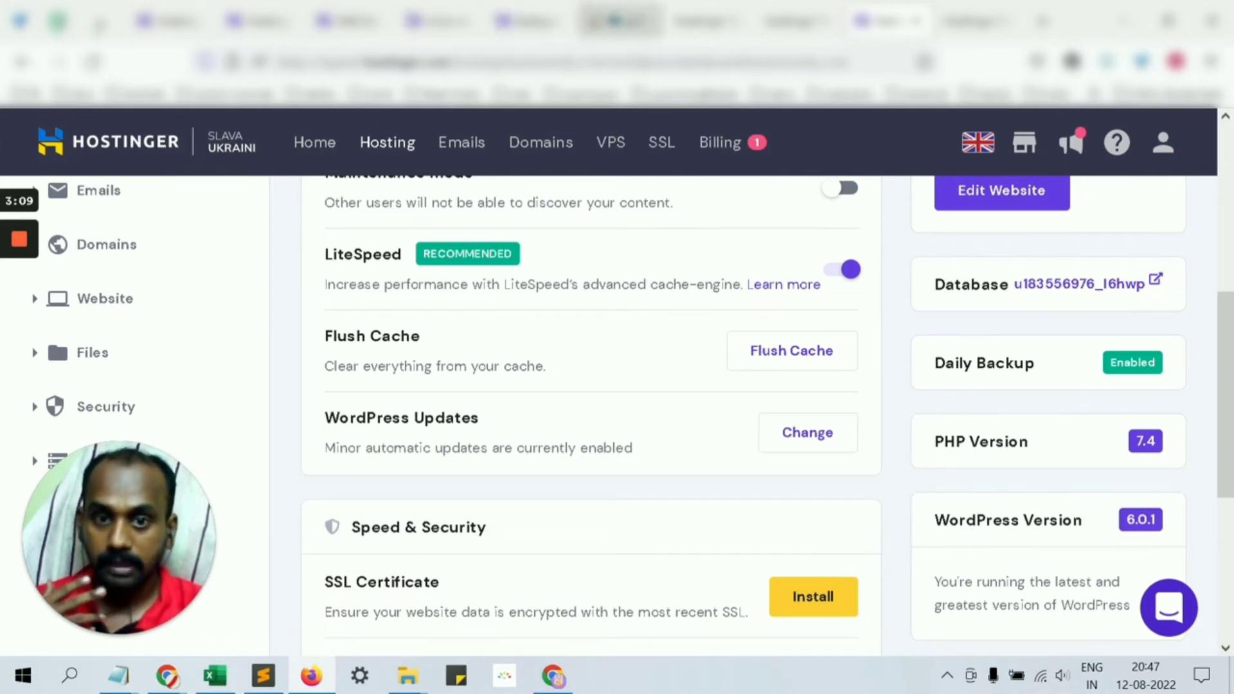
# Open the Hosting overview and manage the first website listed under Business Shared Hosting
pyautogui.click(707, 22)
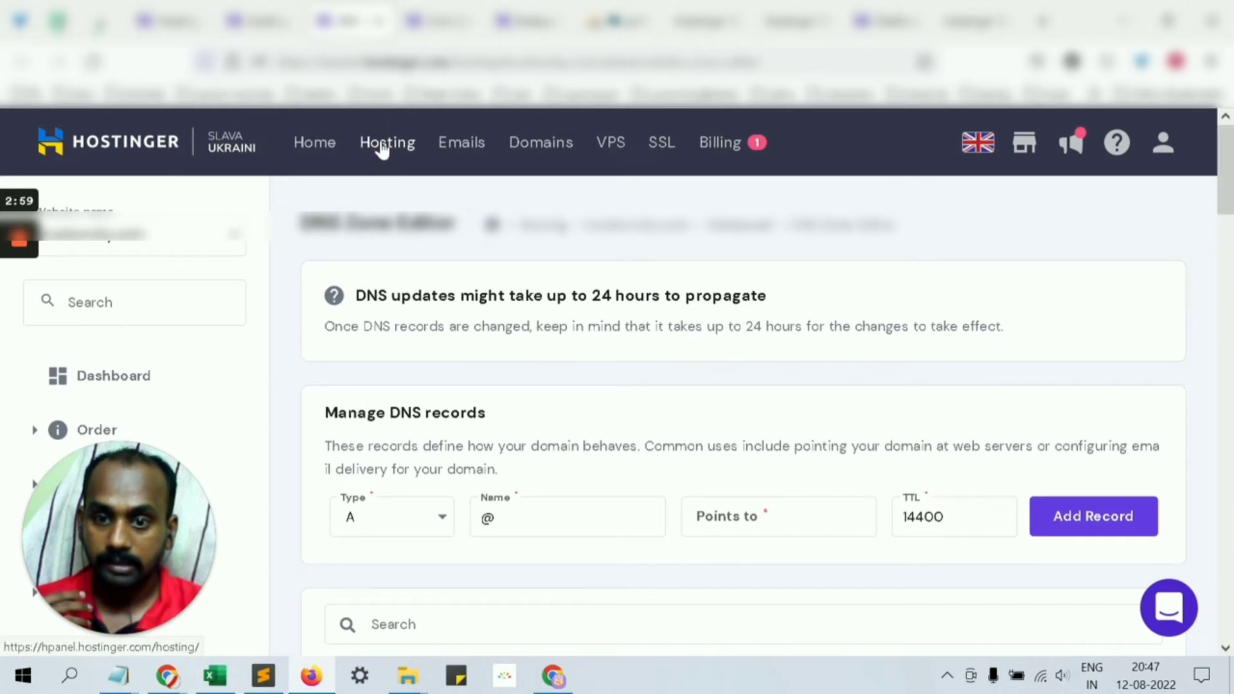
pyautogui.click(382, 149)
pyautogui.scroll(-2, 443, 321)
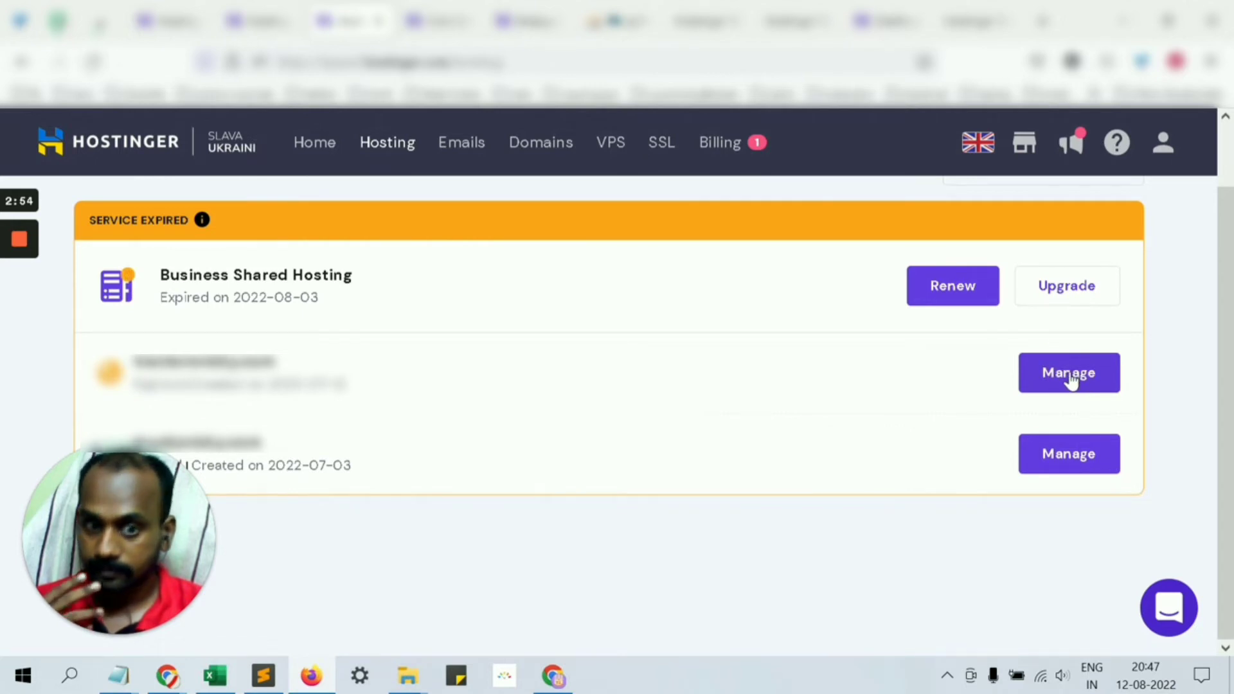
pyautogui.click(1070, 380)
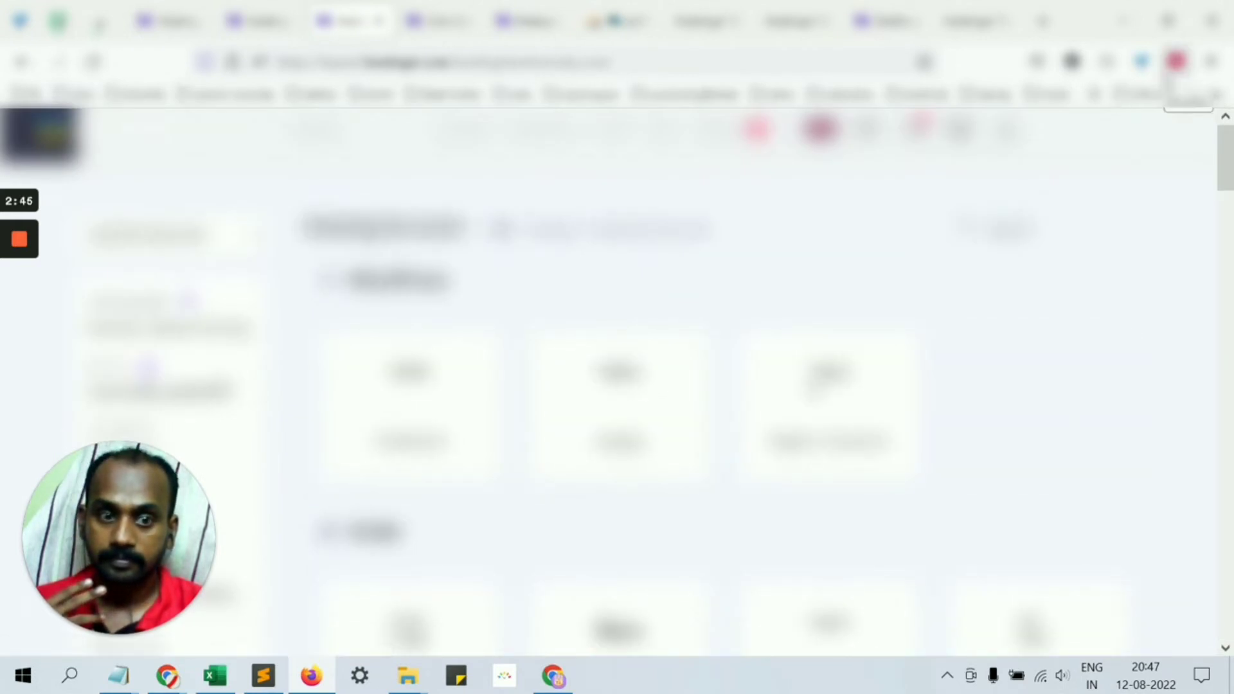
# Turn off the blur browser extension and open the website's File Manager from the Files section
pyautogui.click(1177, 61)
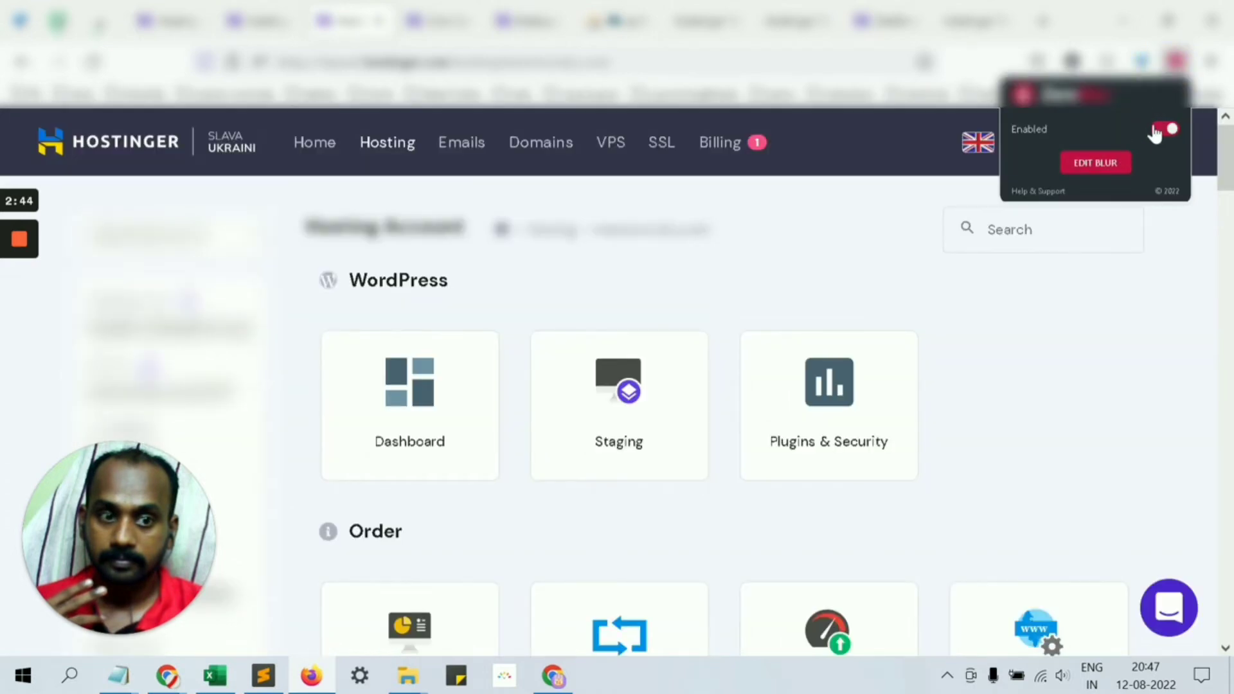
pyautogui.click(1157, 131)
pyautogui.scroll(-15, 642, 337)
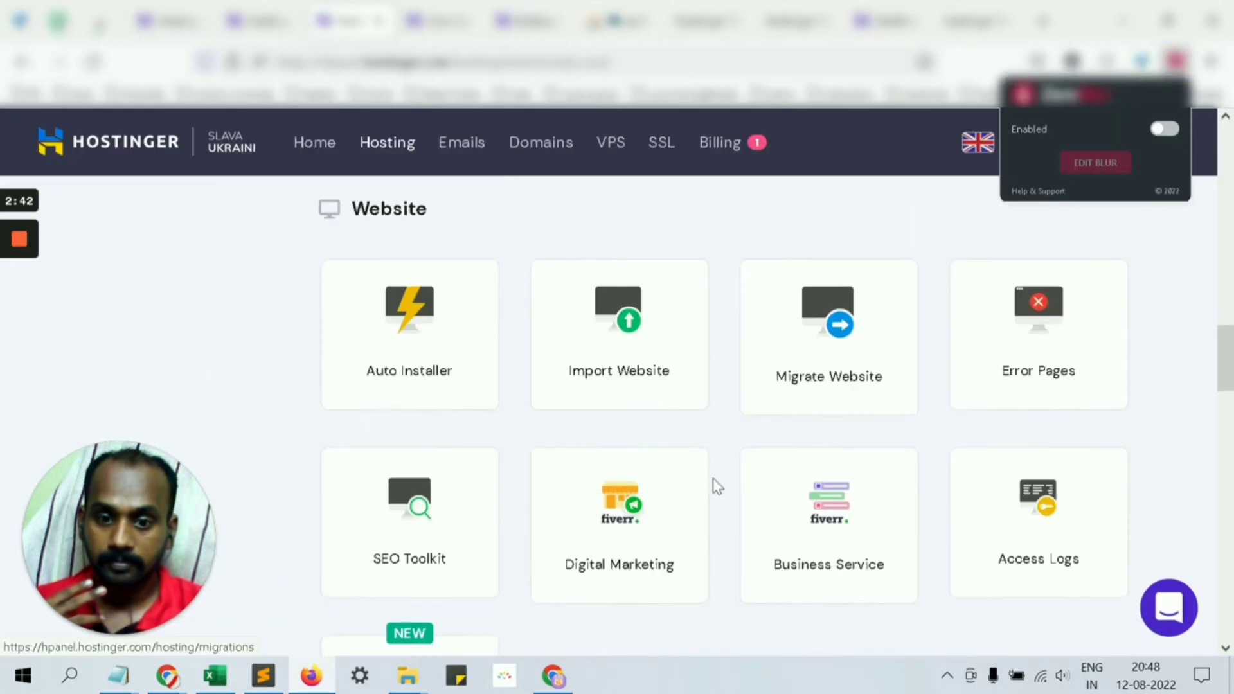
pyautogui.scroll(-3, 694, 495)
pyautogui.click(708, 499)
pyautogui.scroll(-6, 708, 499)
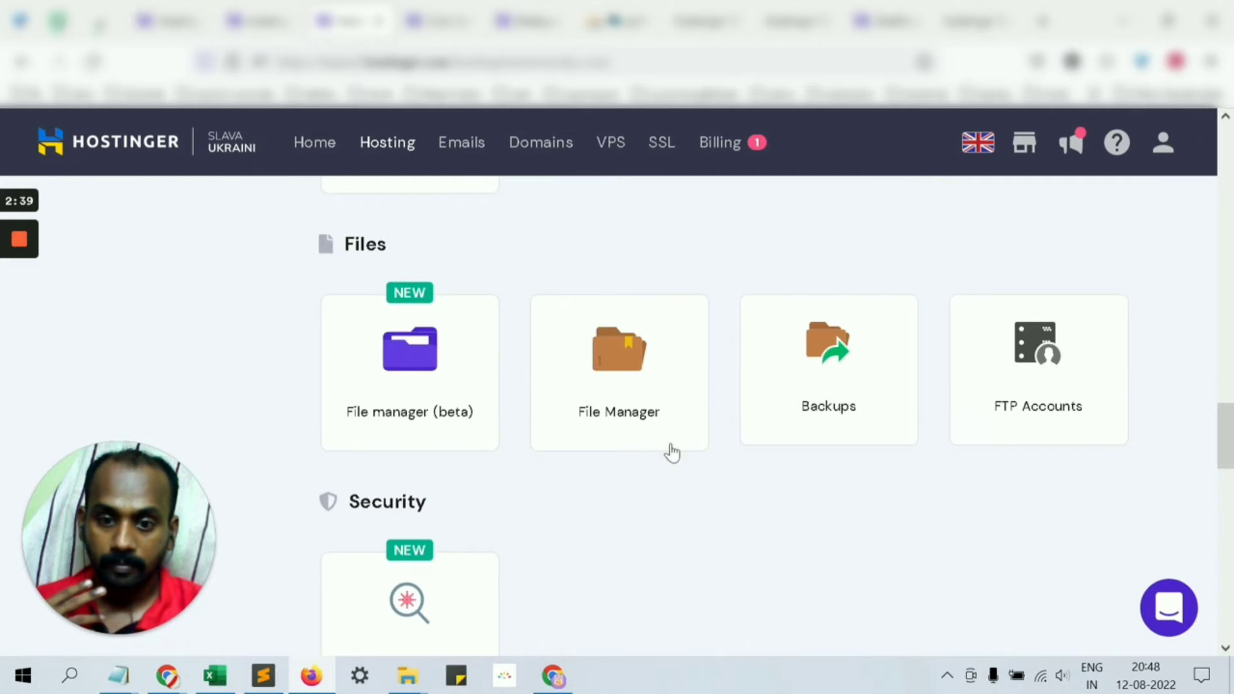
pyautogui.click(596, 350)
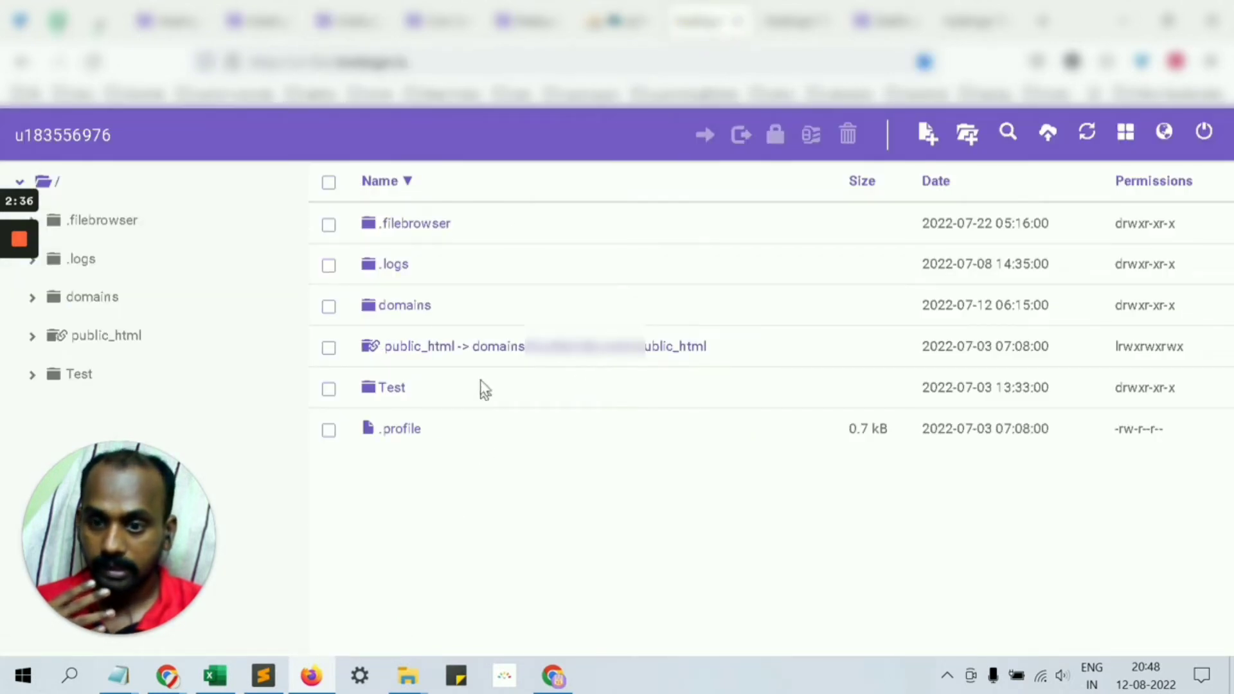
# Open the public_html folder in the file manager to view the website's files
pyautogui.click(482, 357)
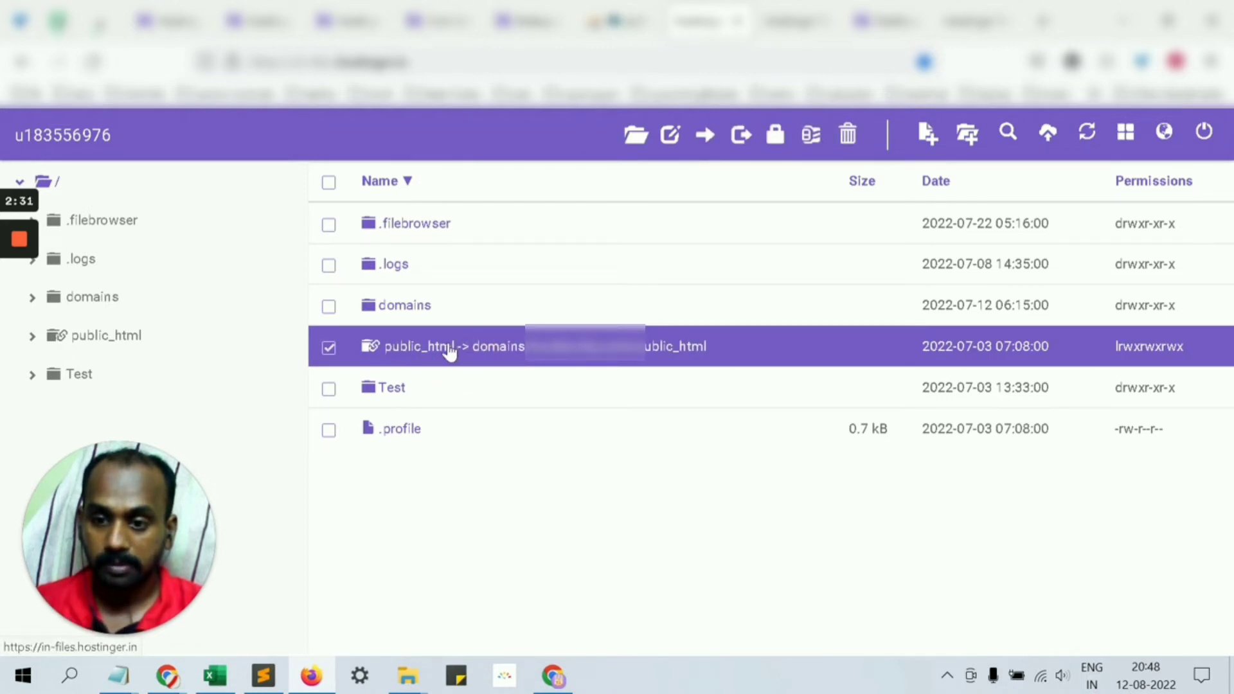
pyautogui.click(450, 352)
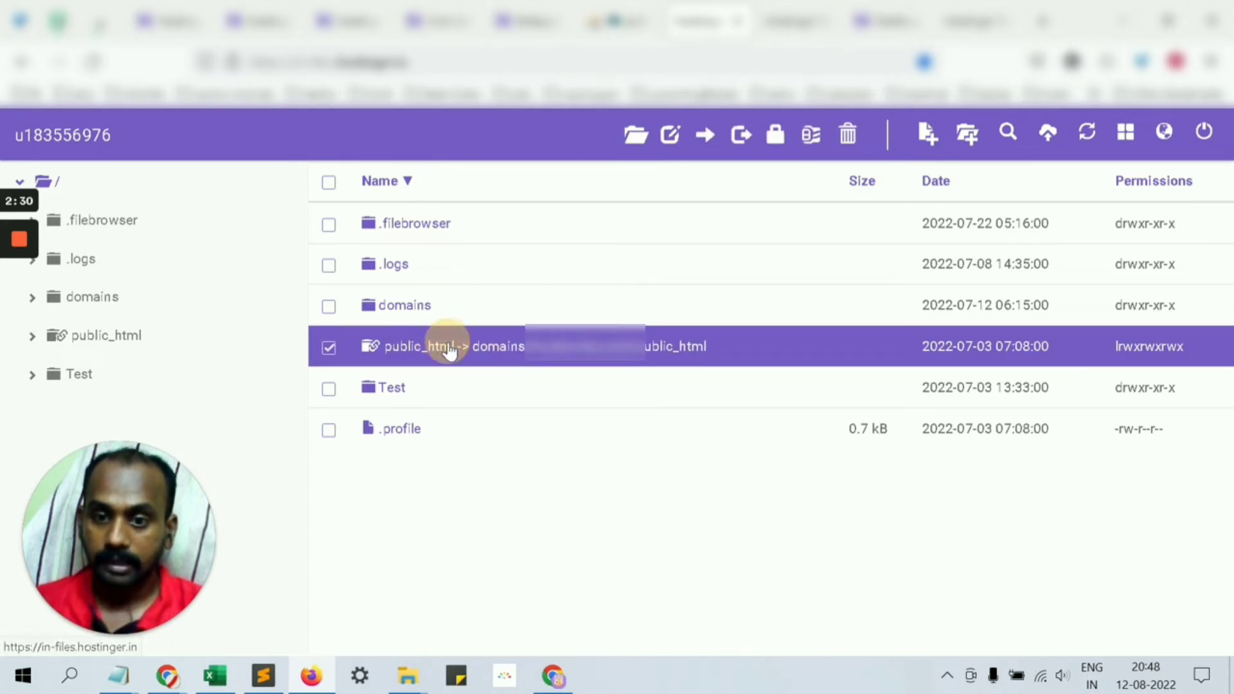
pyautogui.doubleClick(504, 354)
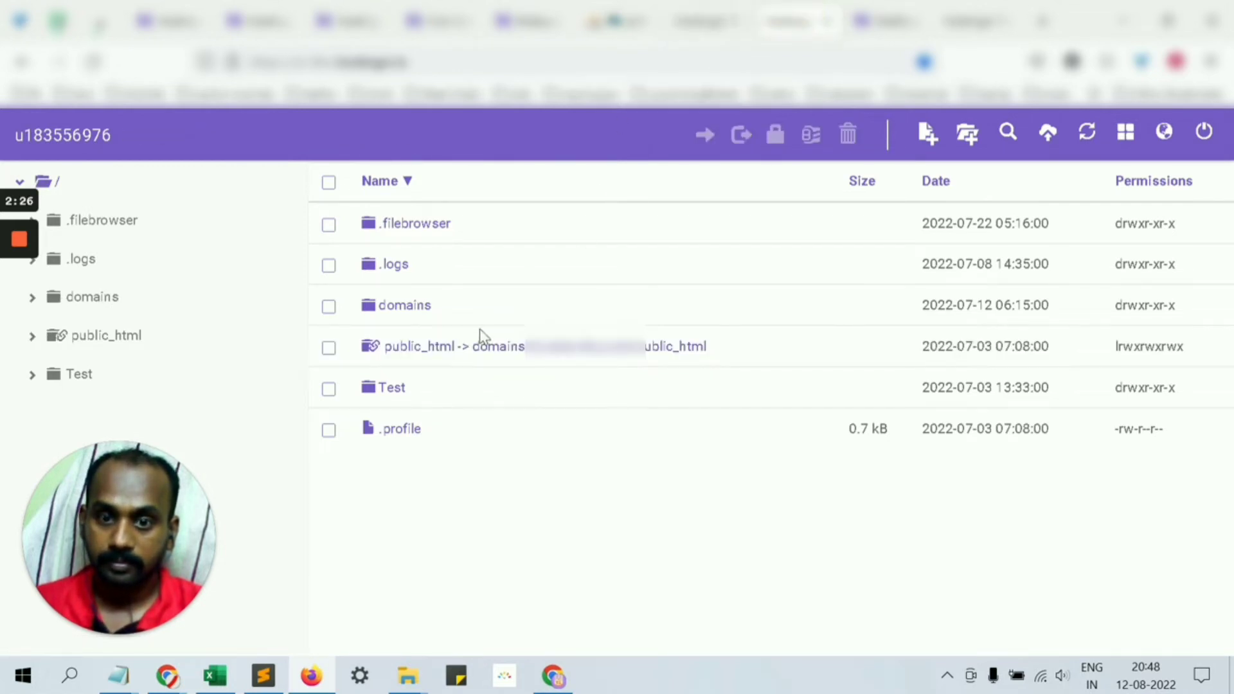
pyautogui.click(479, 348)
pyautogui.doubleClick(479, 348)
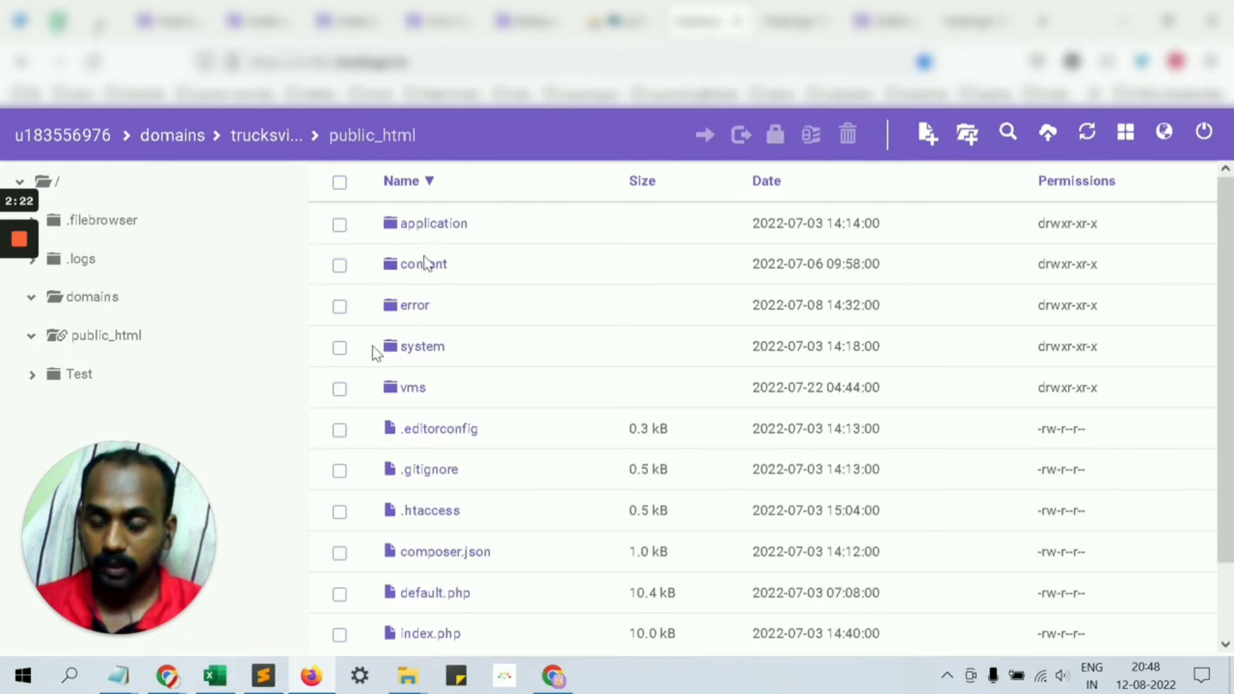
# Switch to the Notepad notes to check the file upload topics, and return to the second file manager page in Firefox
pyautogui.moveTo(132, 675)
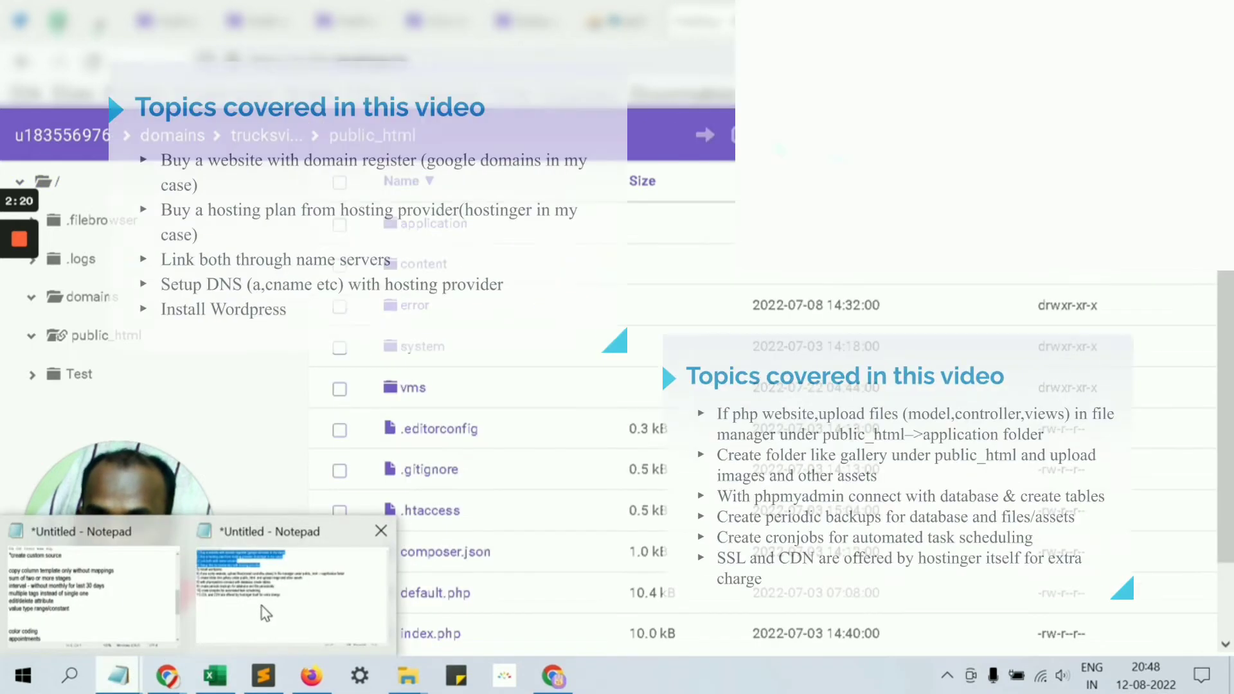
pyautogui.click(261, 607)
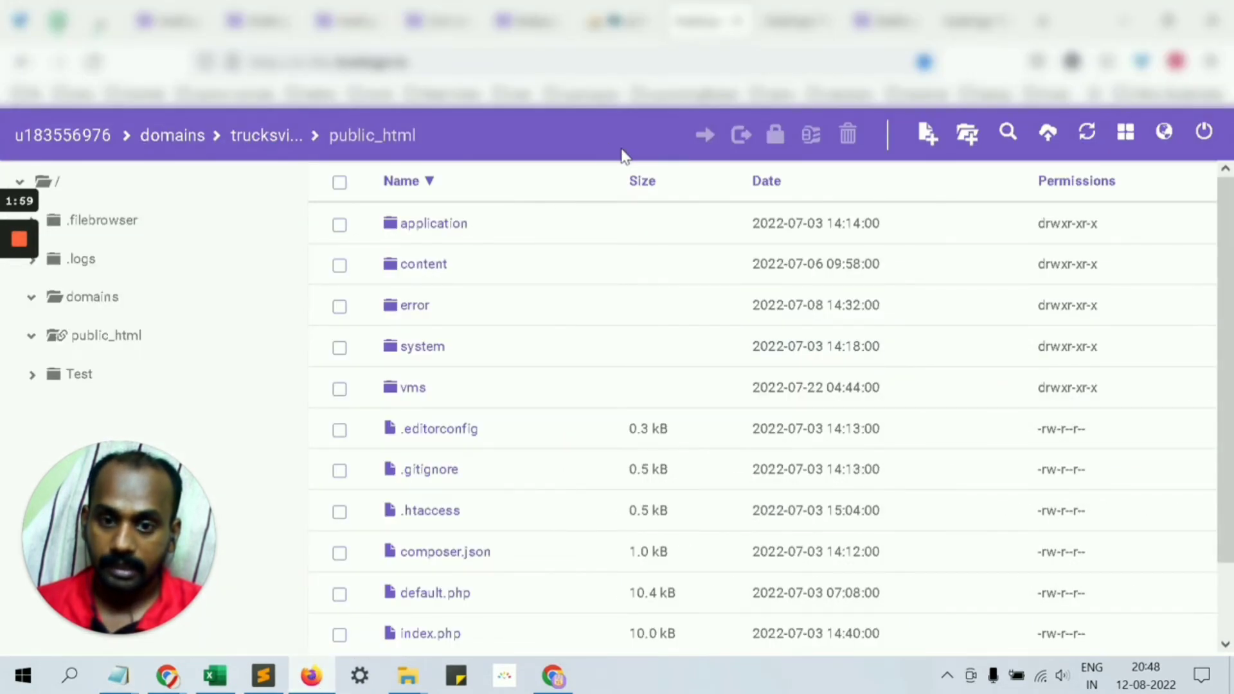
pyautogui.click(767, 16)
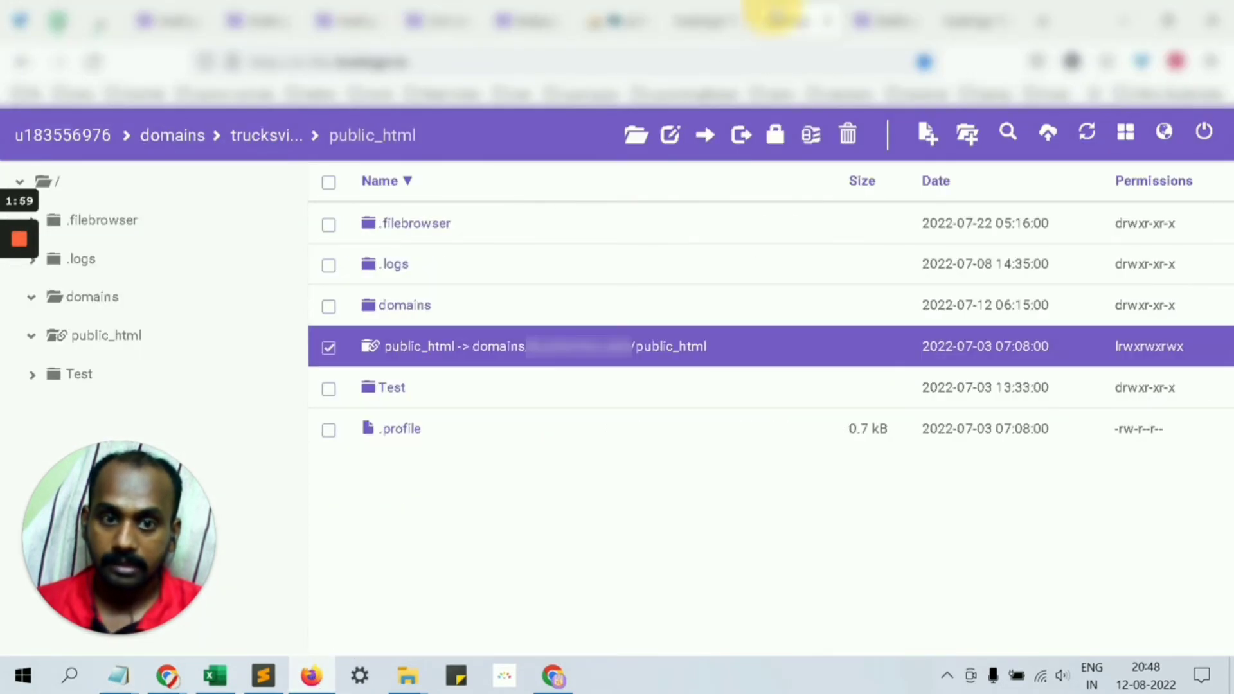
# Open the content folder inside public_html to view its asset, gallery, images and uploads folders
pyautogui.click(416, 353)
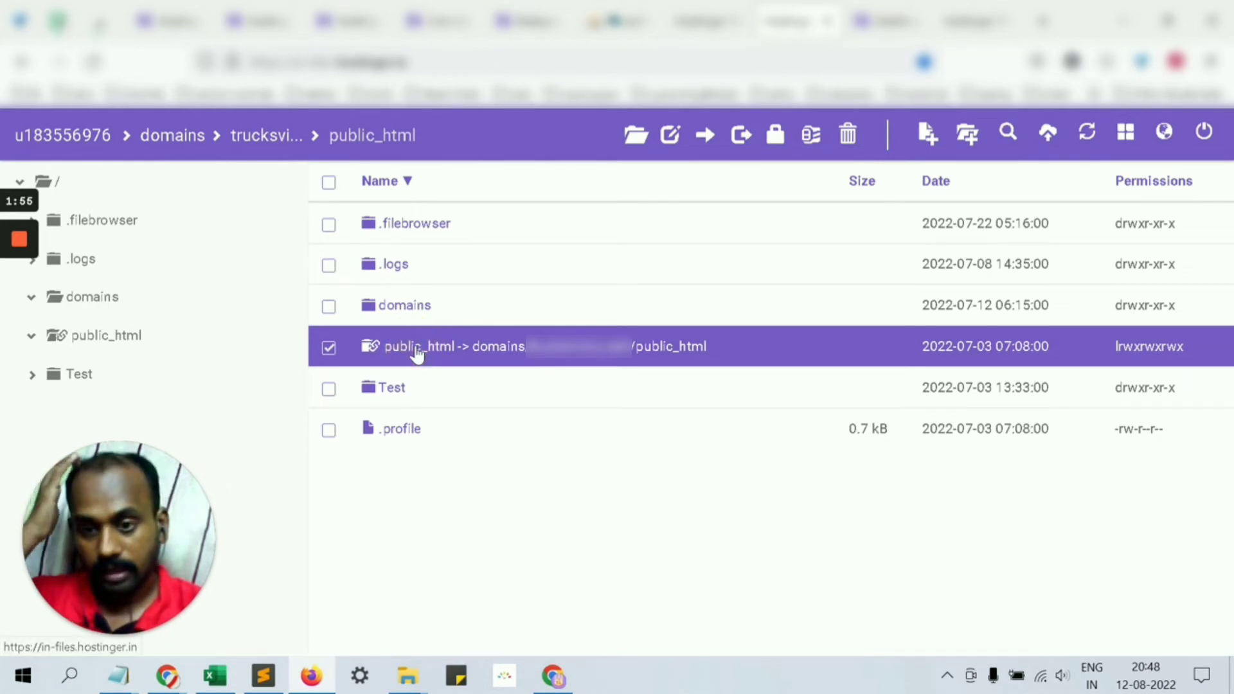
pyautogui.doubleClick(417, 353)
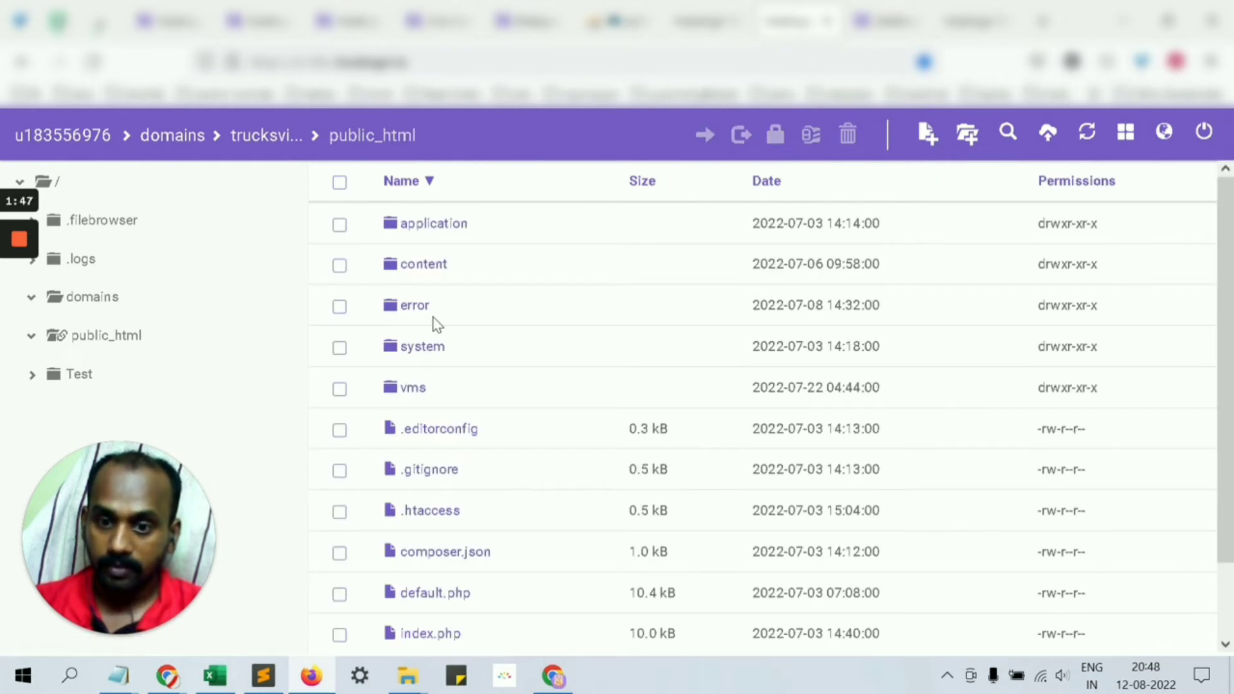
pyautogui.doubleClick(422, 265)
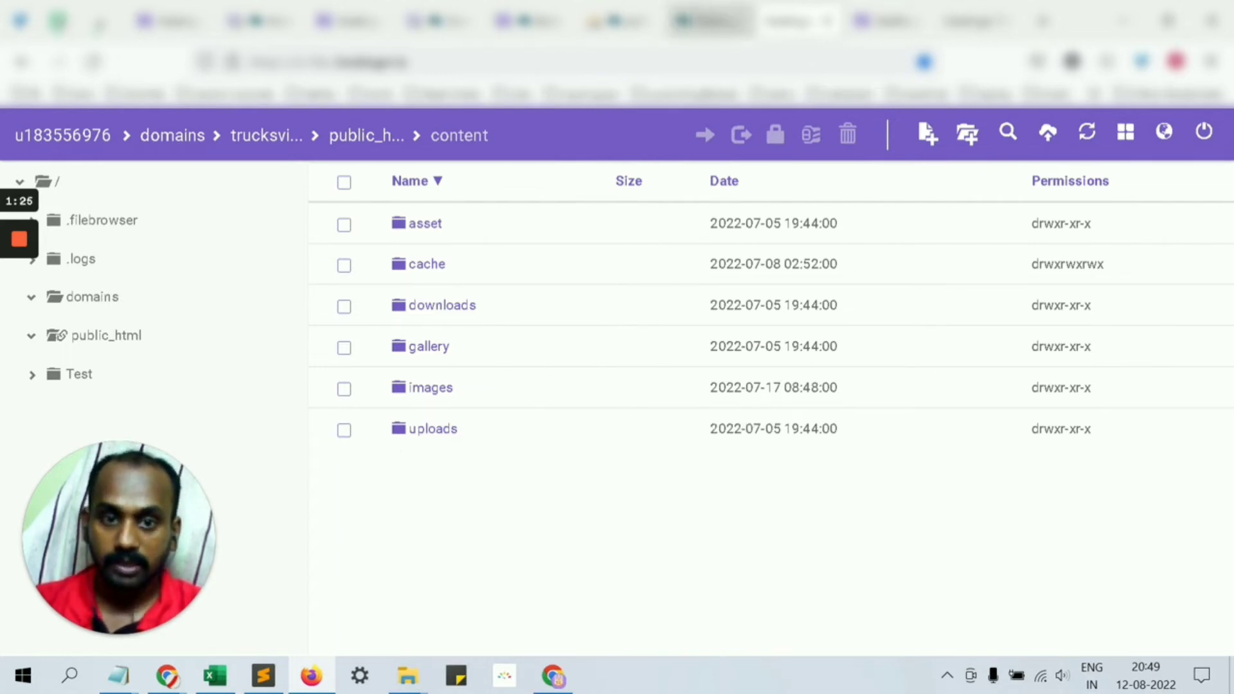
# Go back to the Hostinger hosting pages and switch to the Notepad notes to check the database topic
pyautogui.click(444, 21)
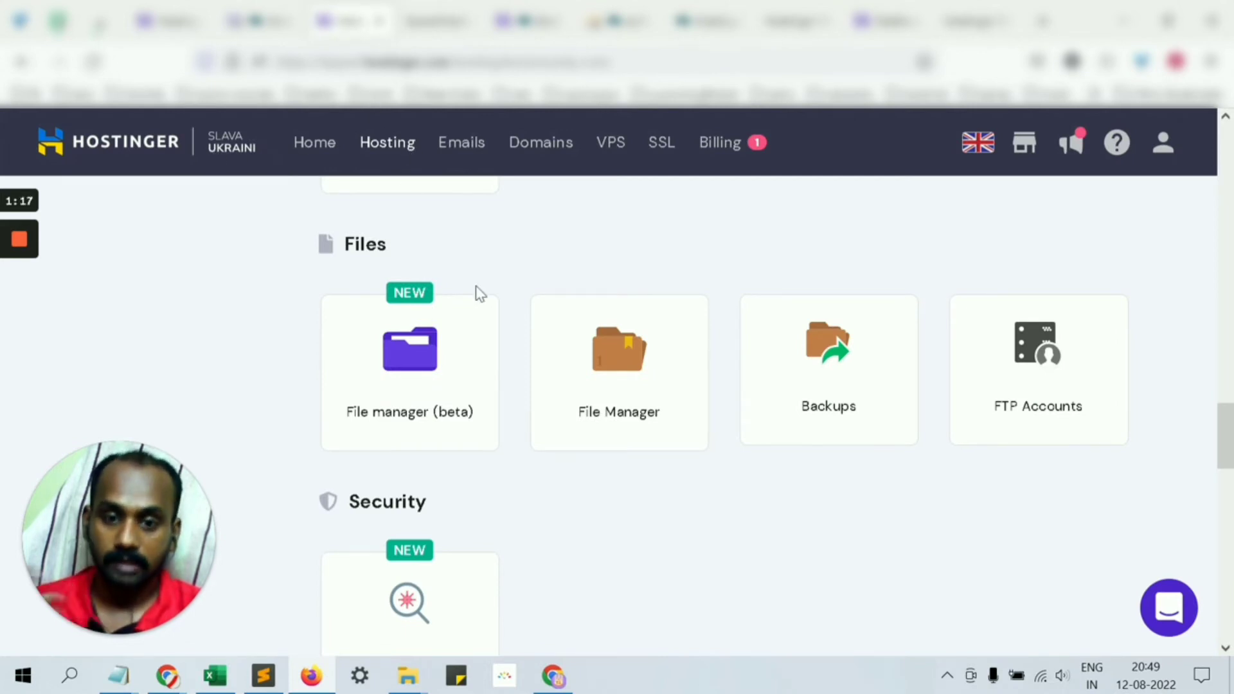
pyautogui.click(1036, 403)
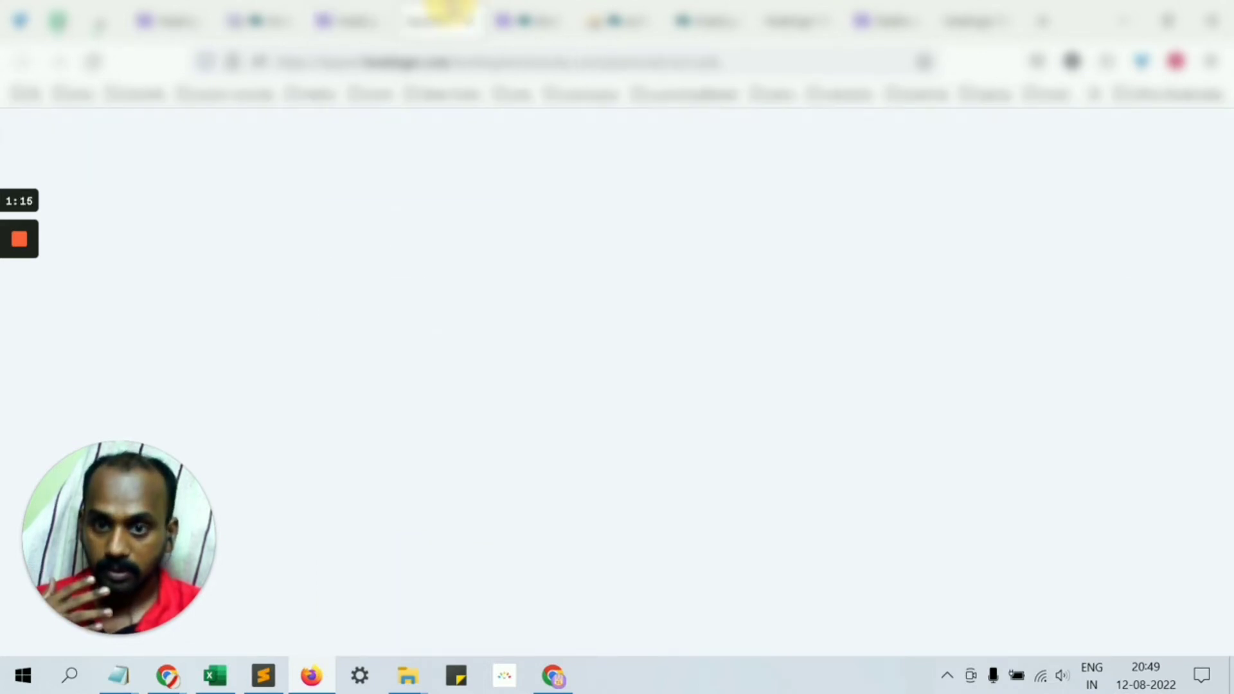
pyautogui.moveTo(118, 674)
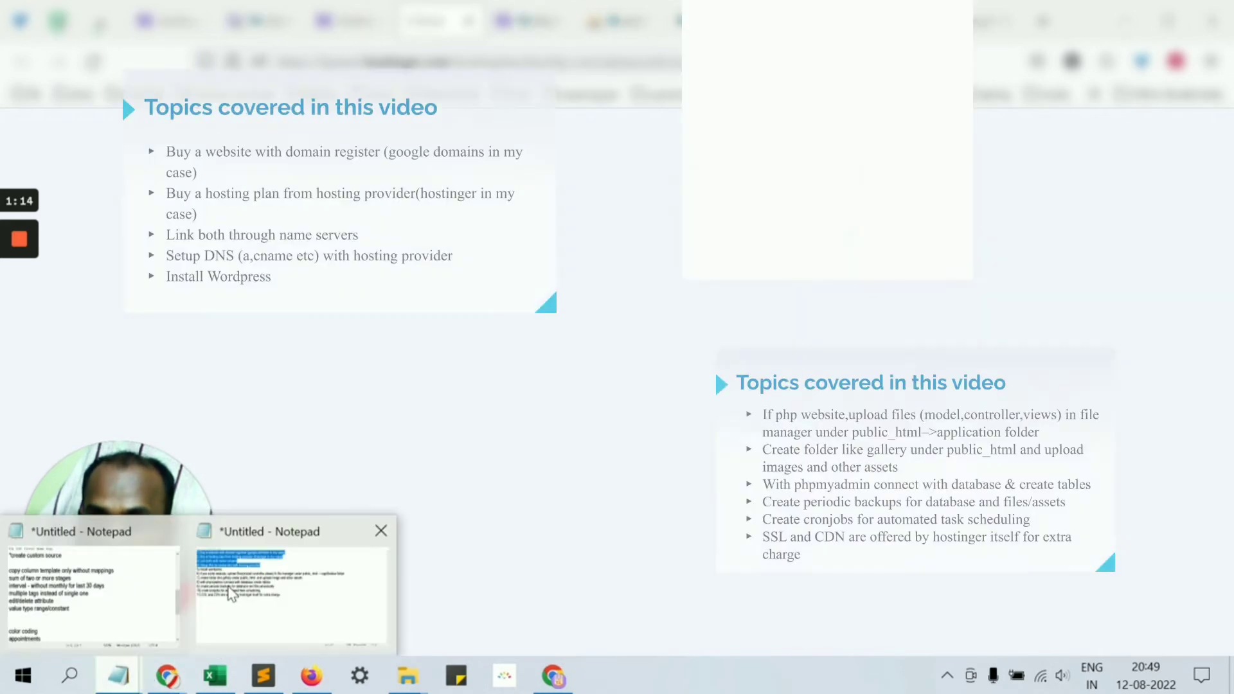
pyautogui.click(254, 572)
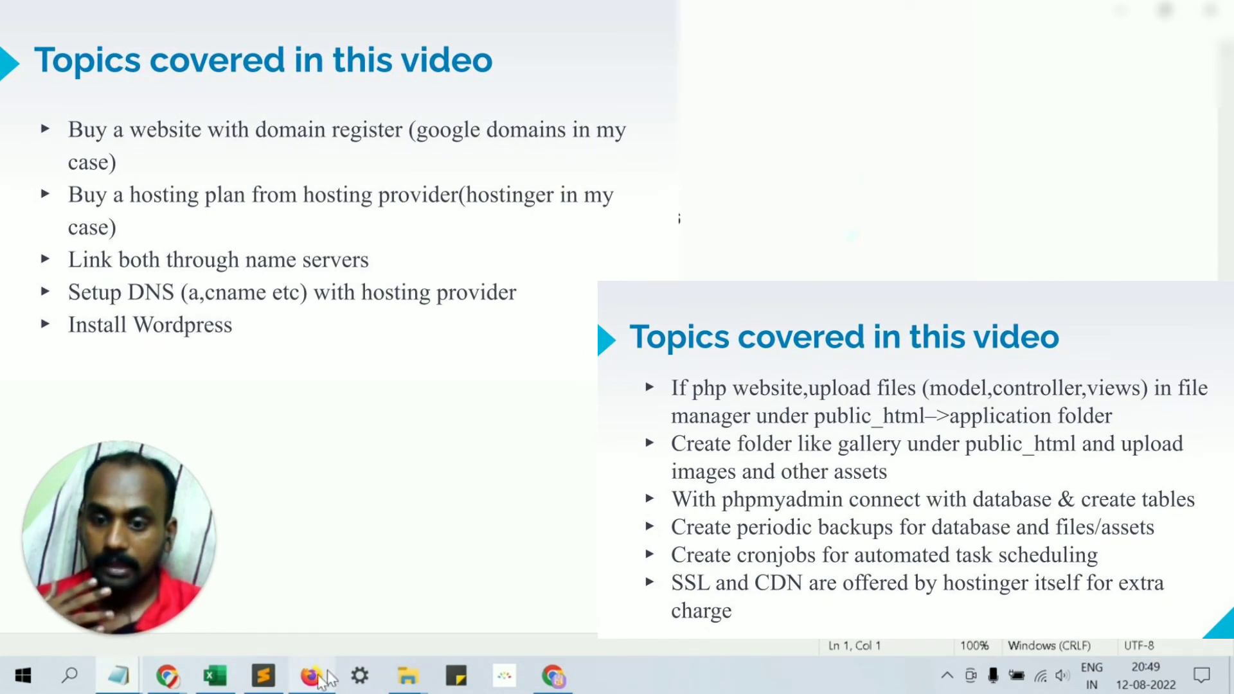
# Return to Firefox and examine the mobile_user table's structure in phpMyAdmin
pyautogui.moveTo(311, 675)
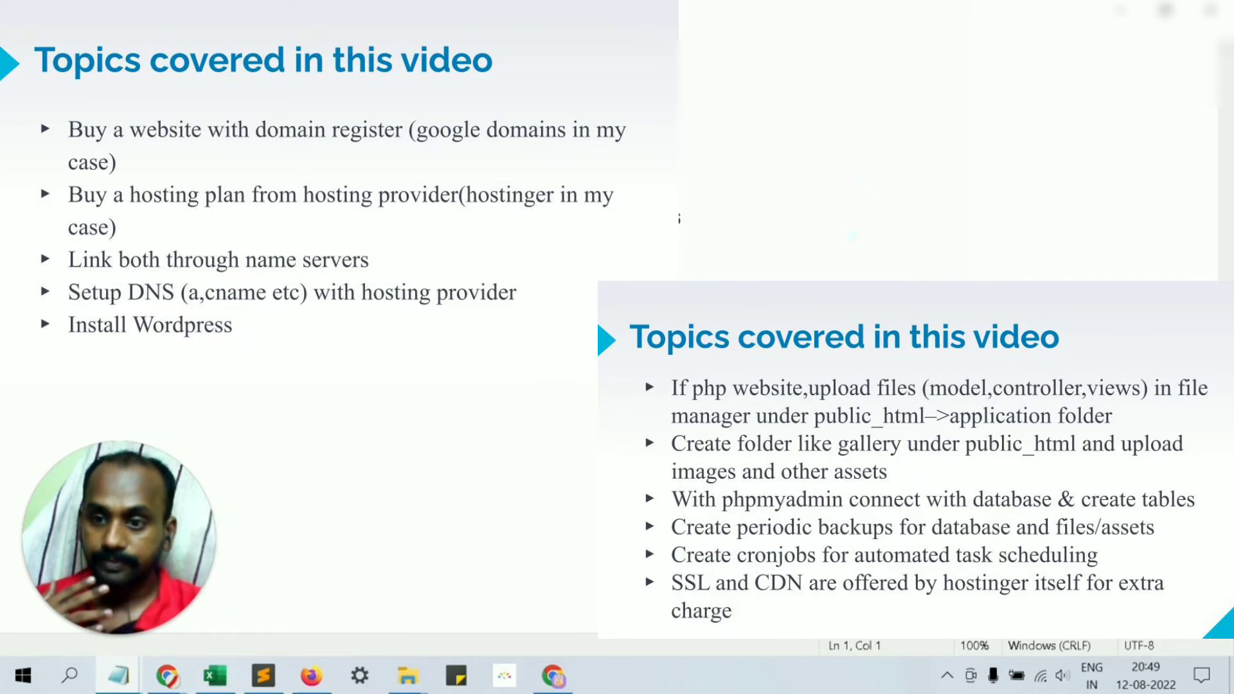
pyautogui.click(322, 680)
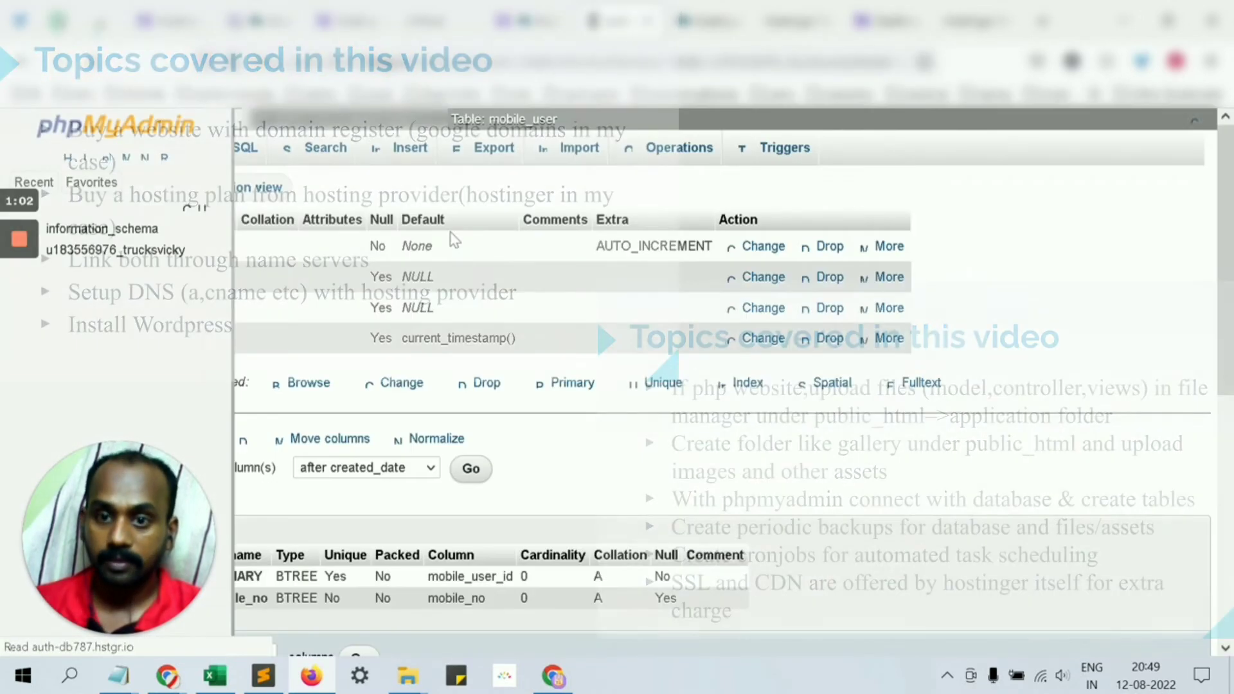
pyautogui.scroll(1, 308, 264)
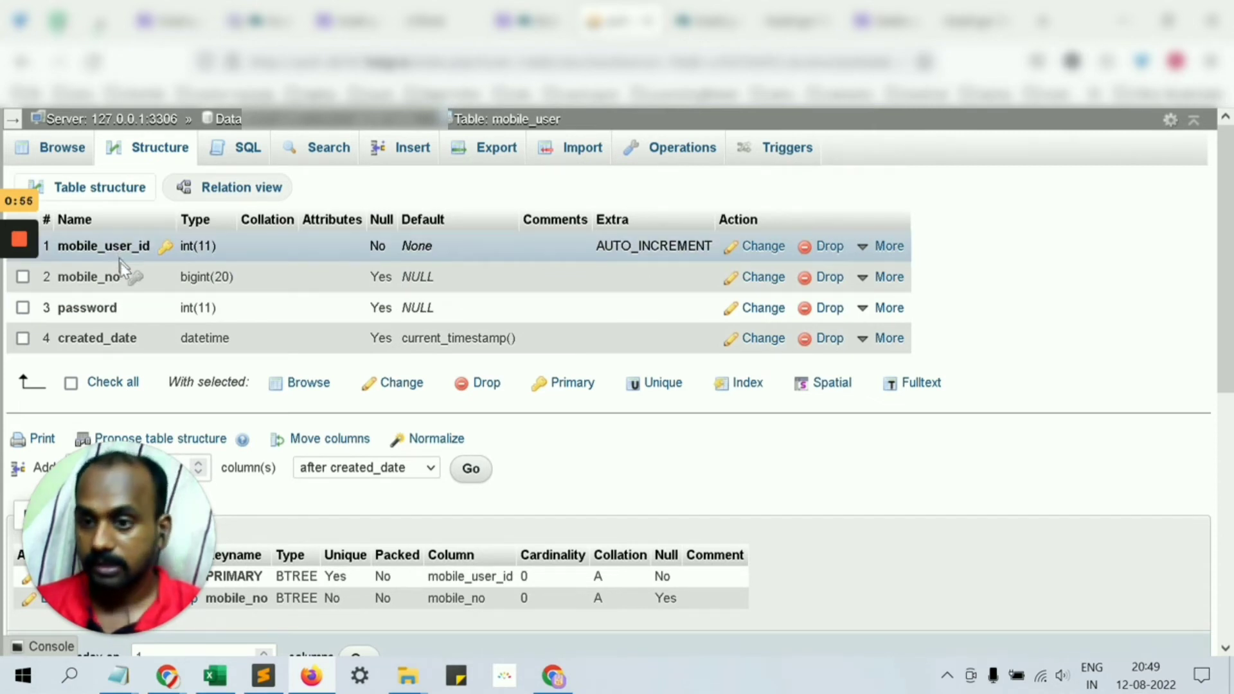
pyautogui.click(103, 198)
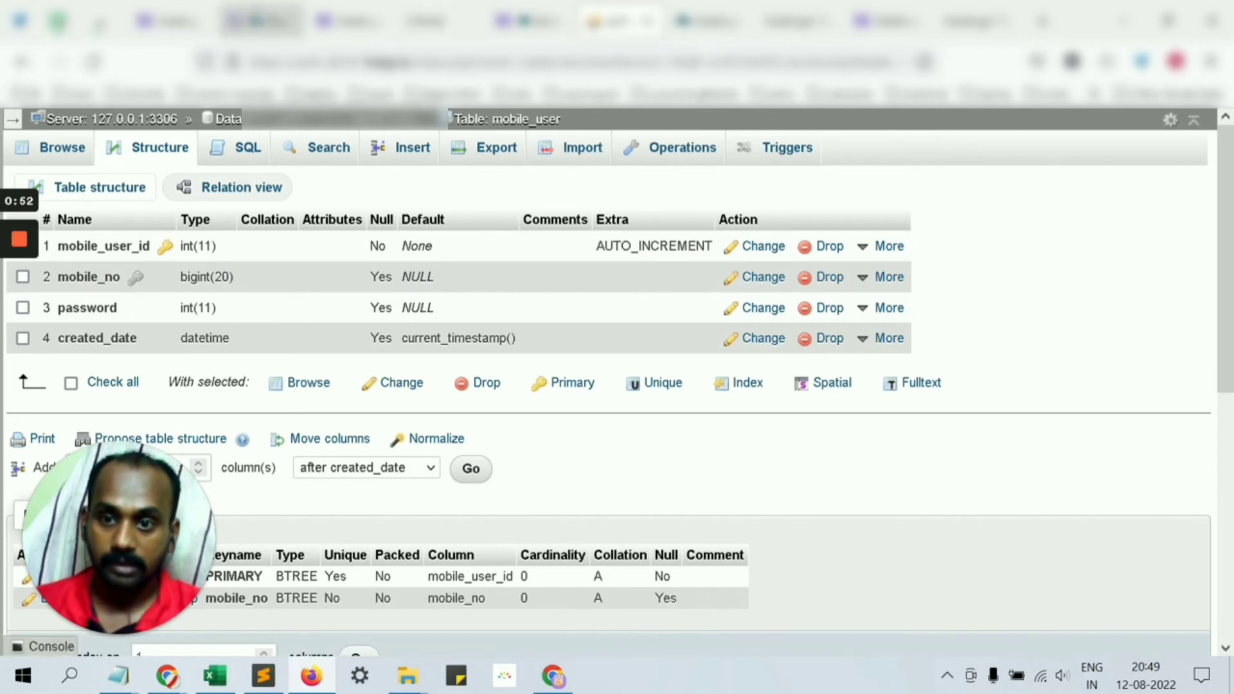
# Return to the website's hosting page and open phpMyAdmin from the Databases section
pyautogui.click(262, 22)
pyautogui.click(172, 22)
pyautogui.scroll(-4, 707, 387)
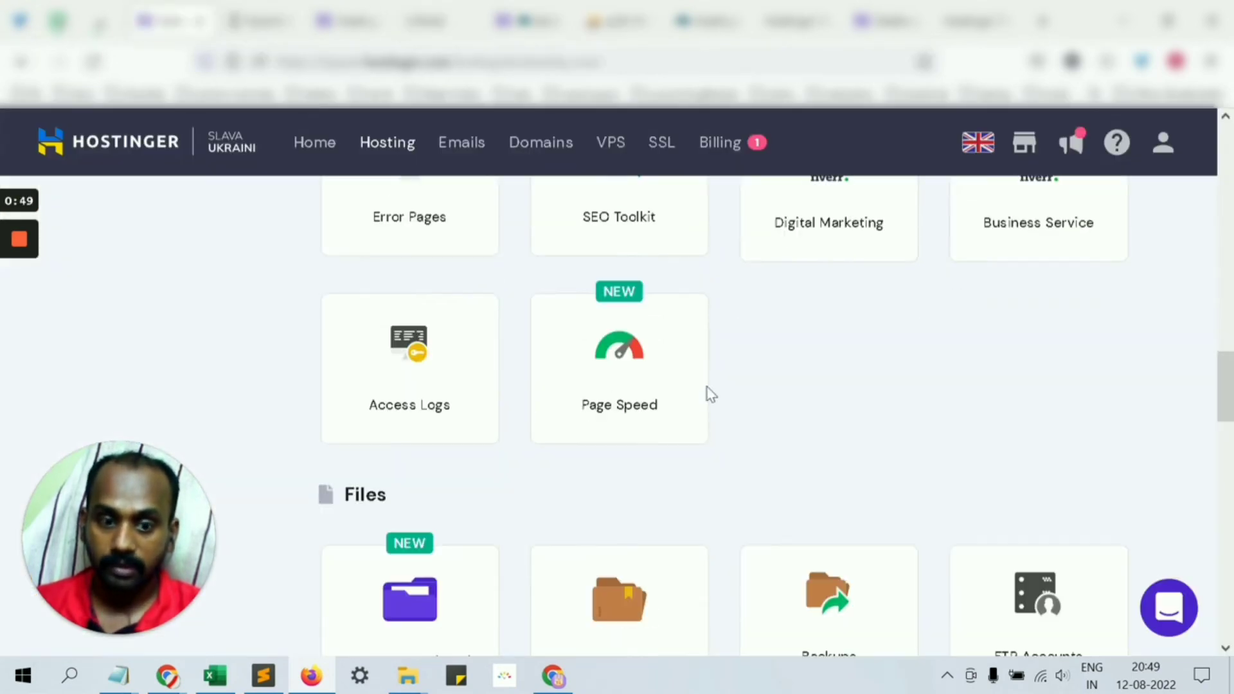
pyautogui.scroll(-5, 711, 394)
pyautogui.scroll(9, 707, 395)
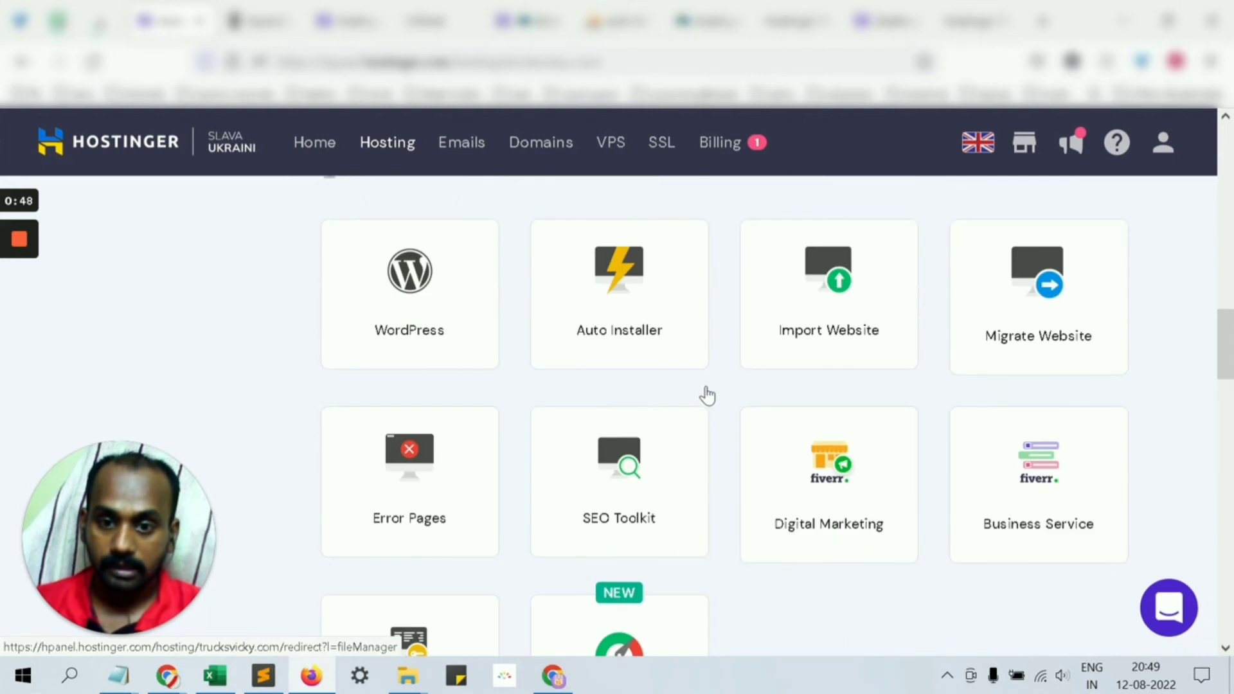
pyautogui.scroll(8, 707, 395)
pyautogui.scroll(-10, 707, 399)
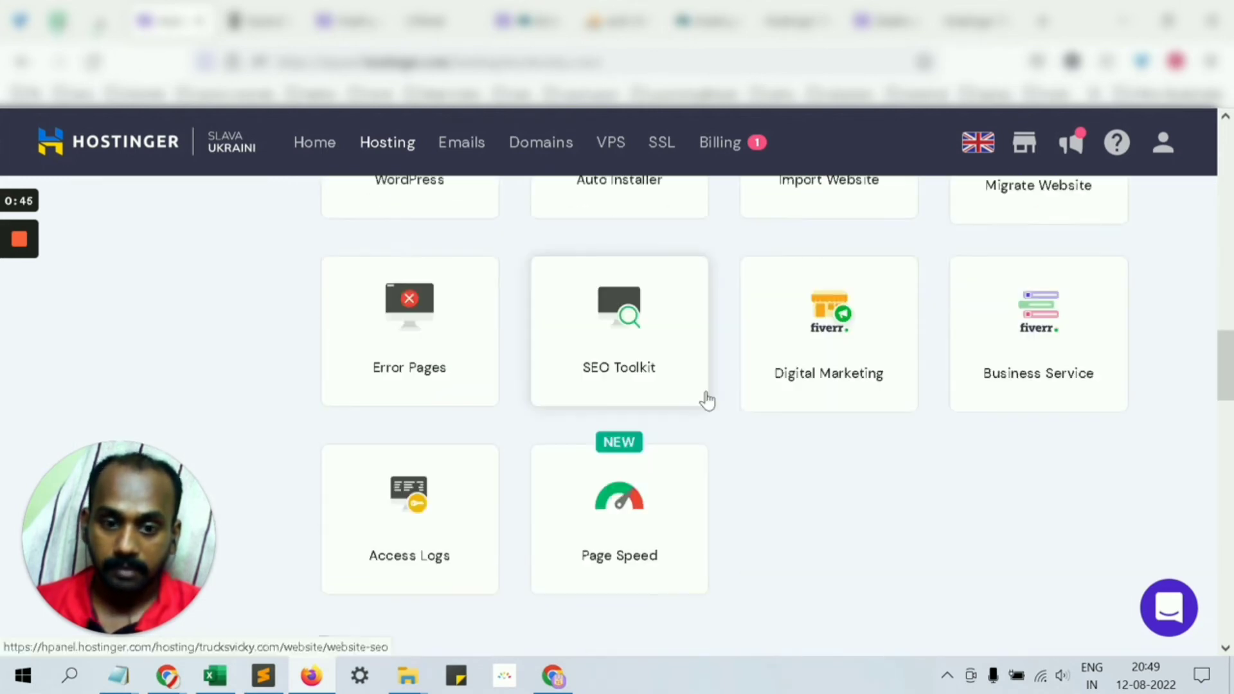
pyautogui.scroll(-12, 707, 400)
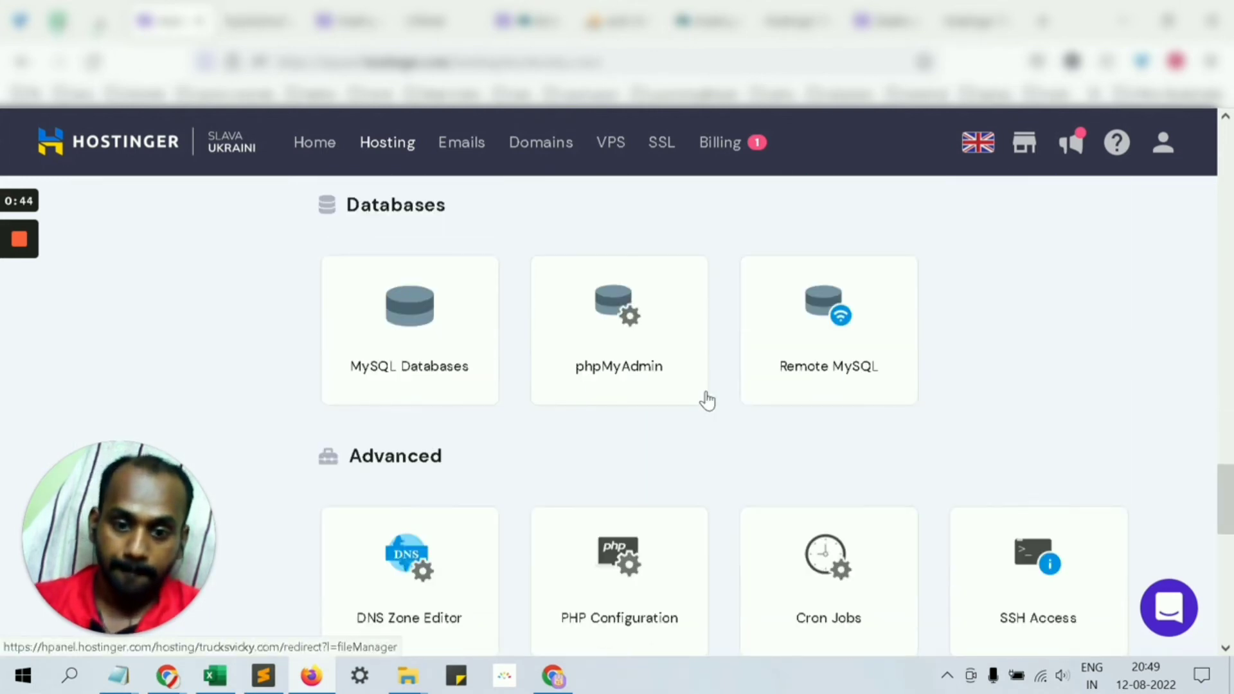
pyautogui.scroll(-1, 707, 399)
pyautogui.click(639, 284)
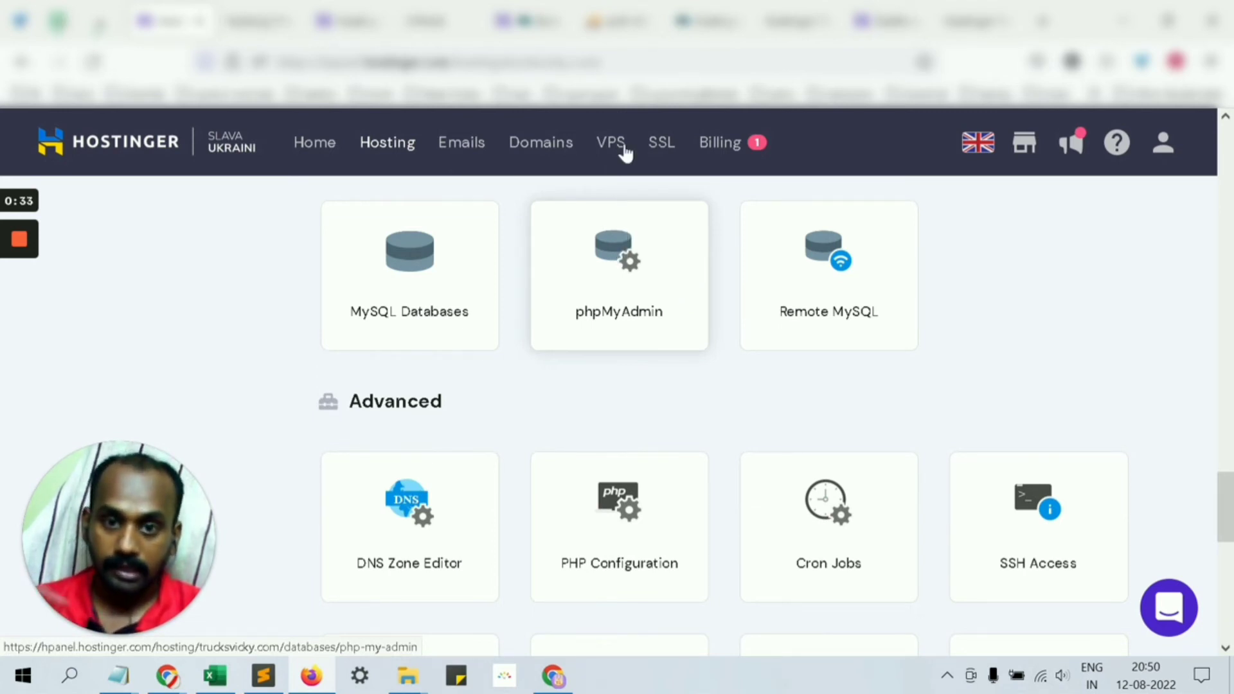
# Check the backup and cron job topics in the Notepad notes, and review the Create a New Cron Job form in Firefox
pyautogui.moveTo(130, 674)
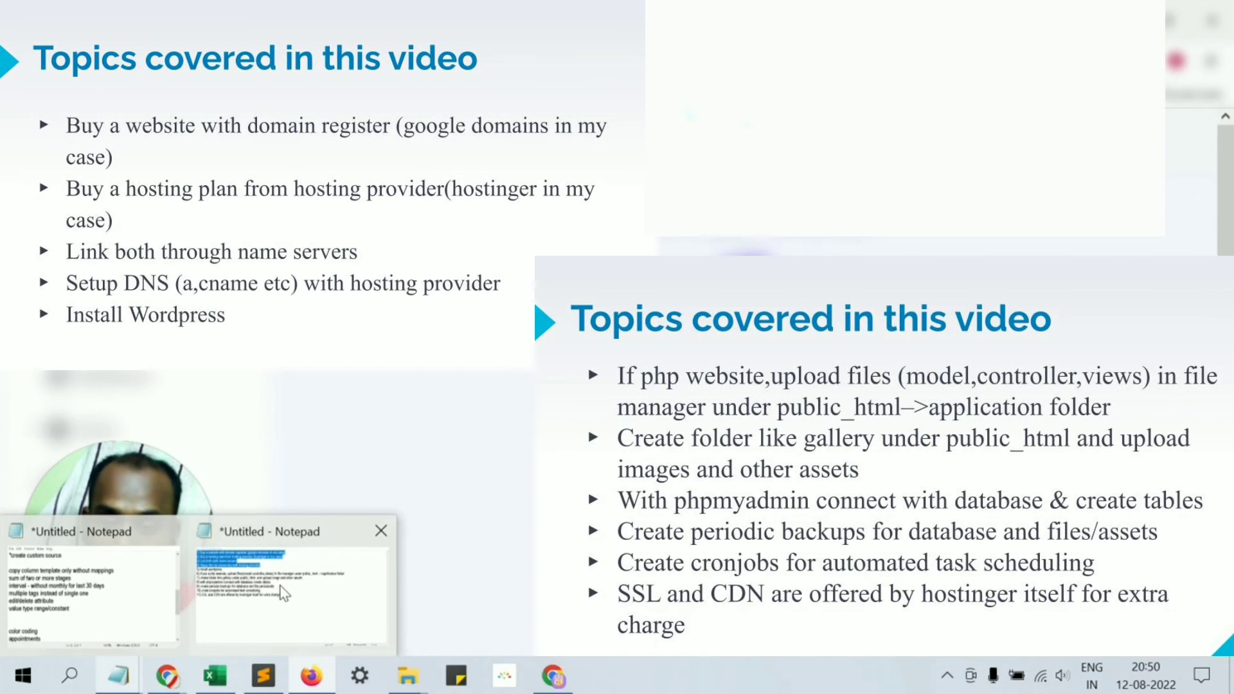
pyautogui.click(283, 591)
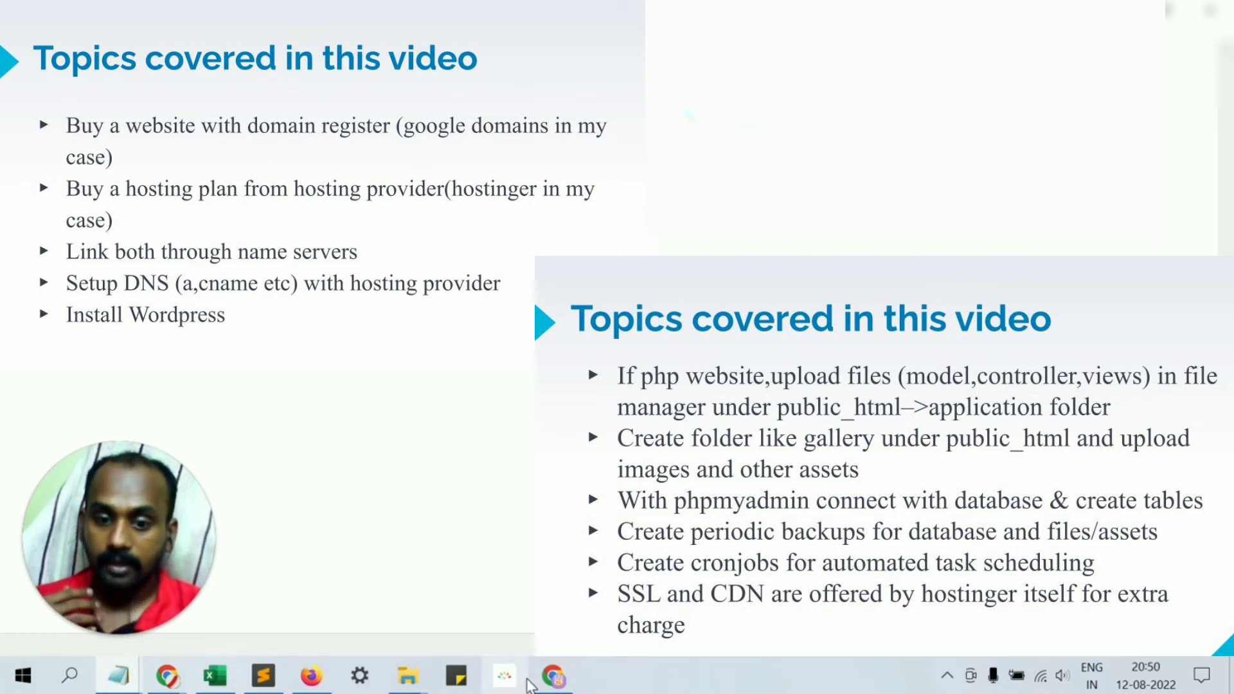
pyautogui.click(312, 676)
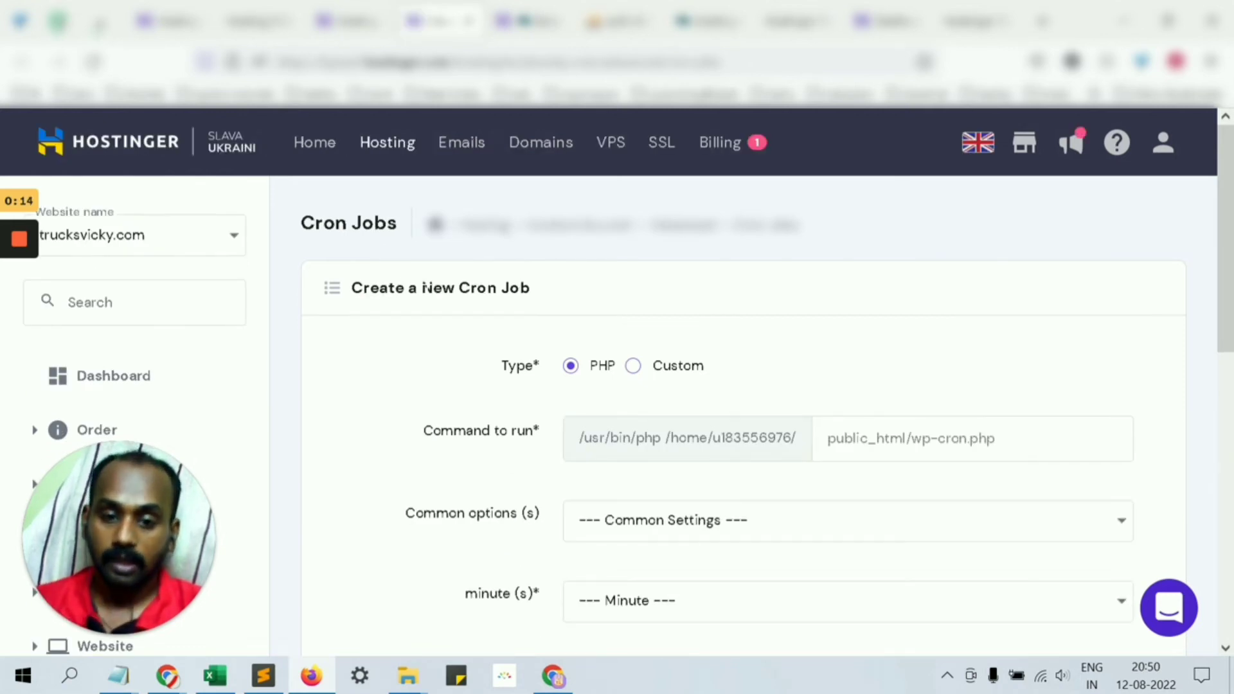
pyautogui.scroll(-3, 427, 296)
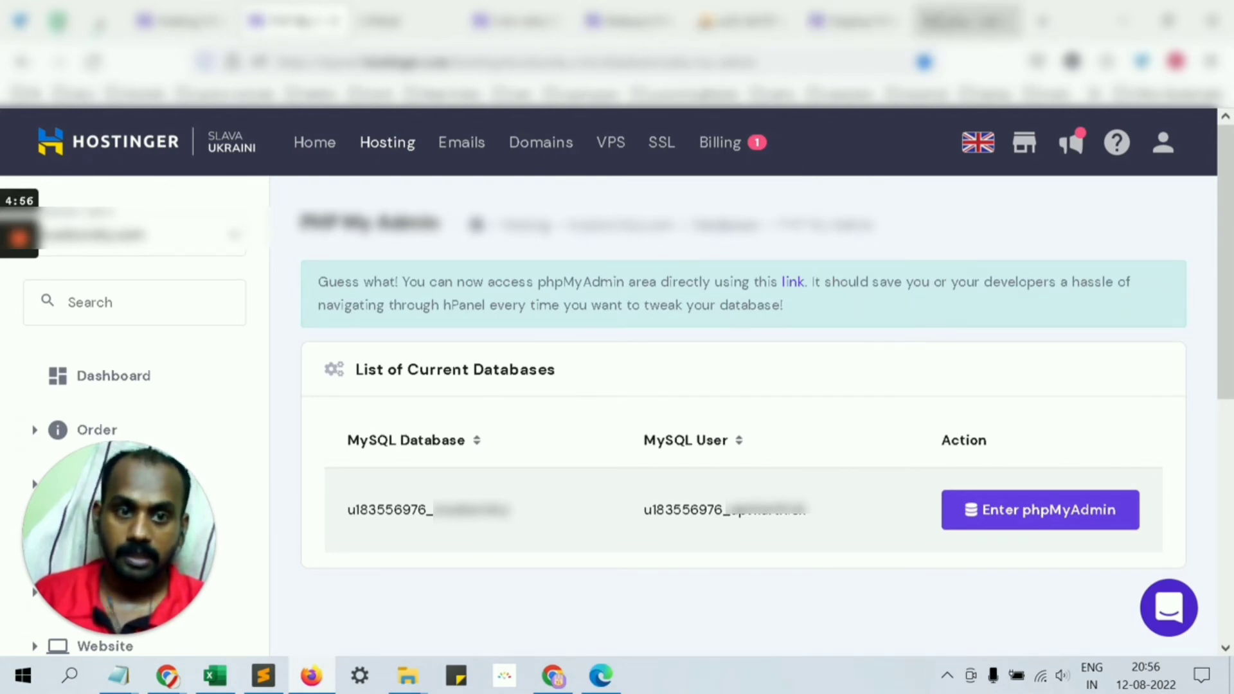
# Open the live WordPress site and look over its home page with the Hello world! post and its web address
pyautogui.click(964, 22)
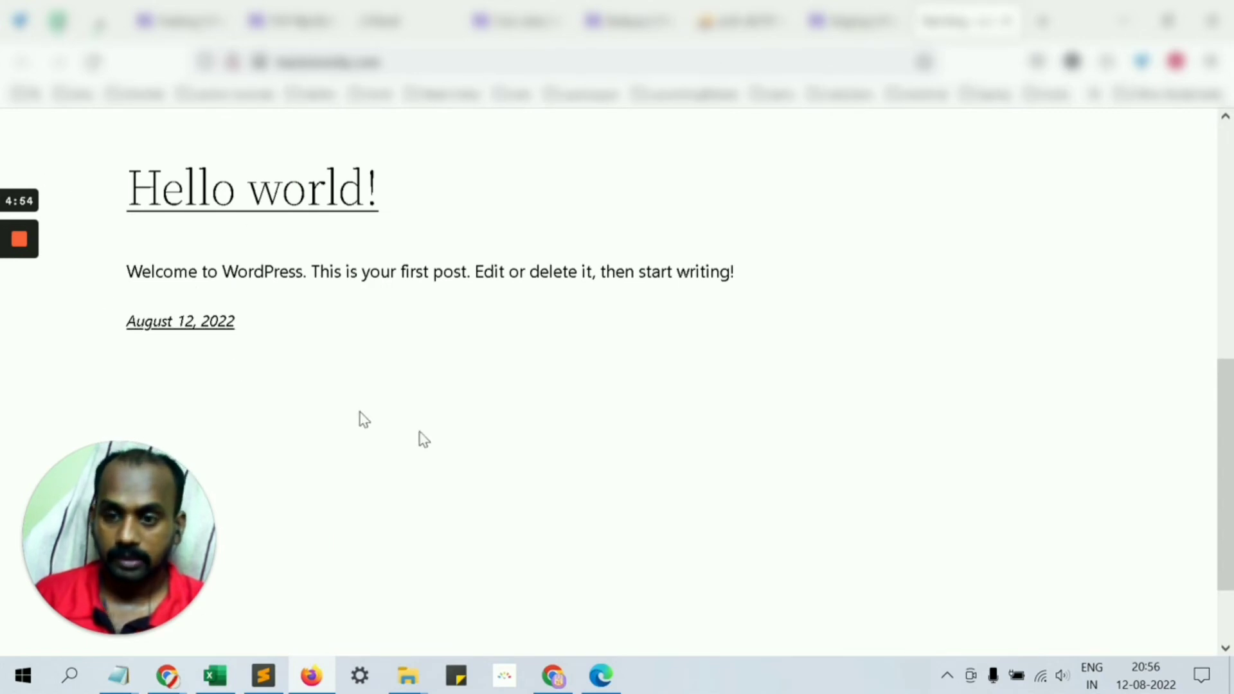
pyautogui.scroll(5, 580, 281)
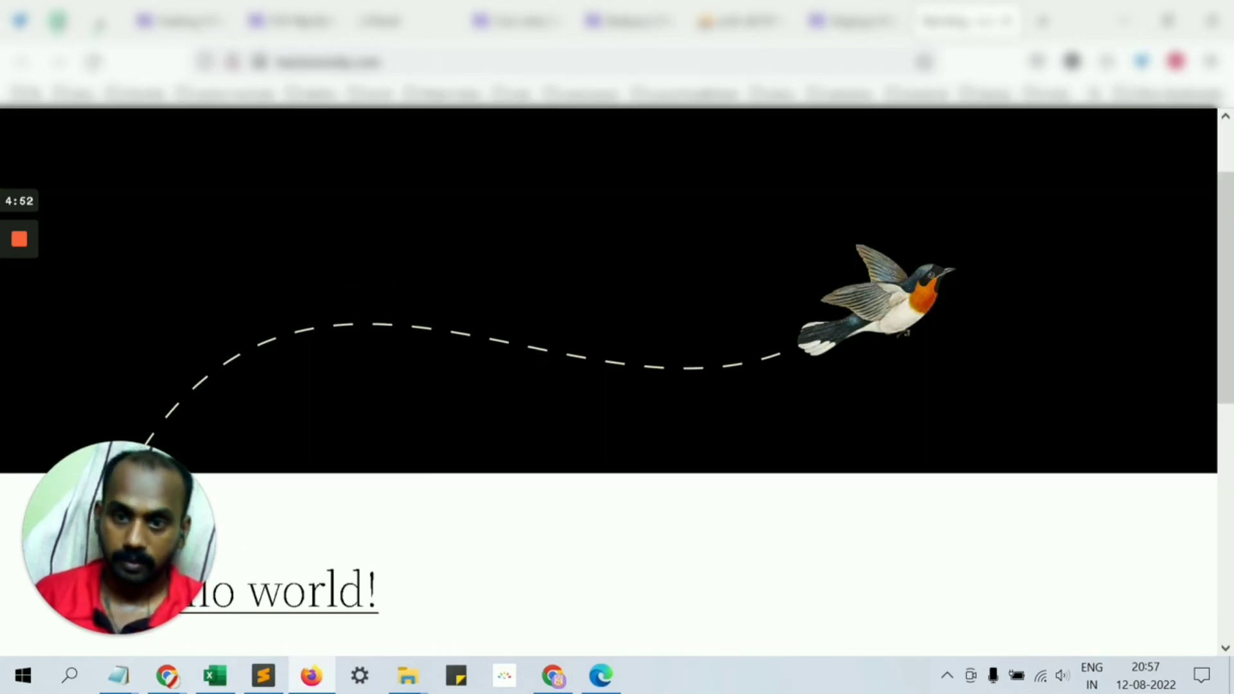
pyautogui.click(489, 62)
pyautogui.click(489, 61)
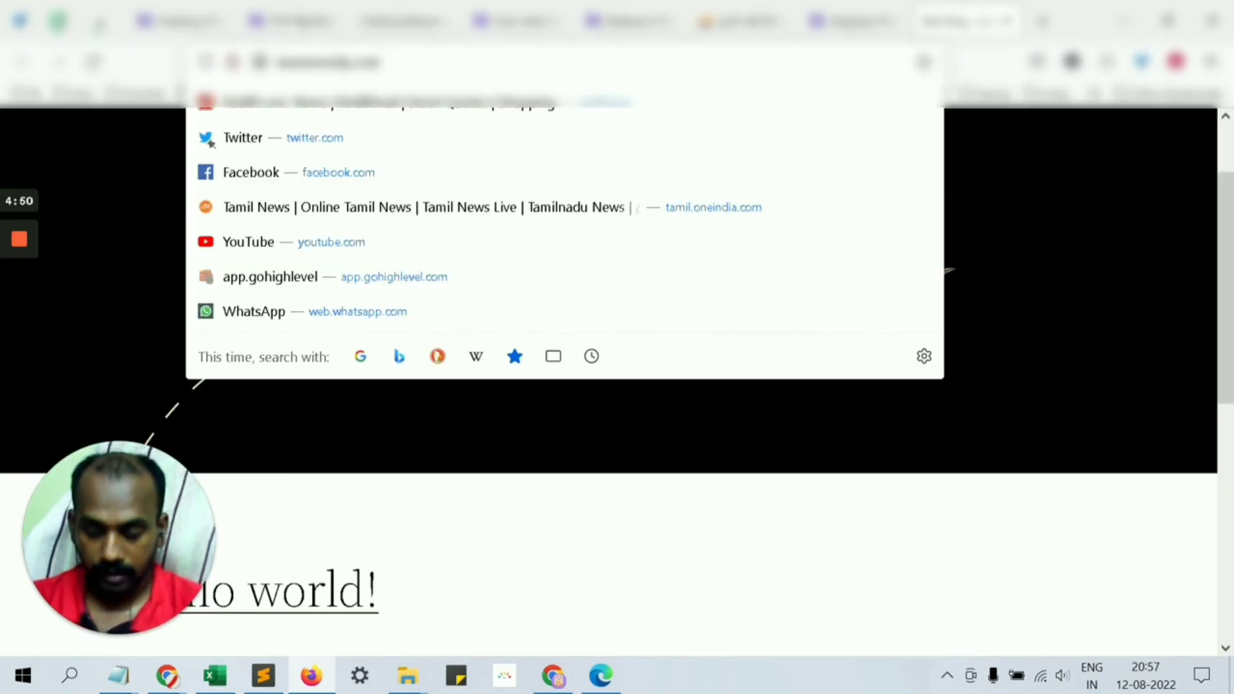
pyautogui.click(592, 480)
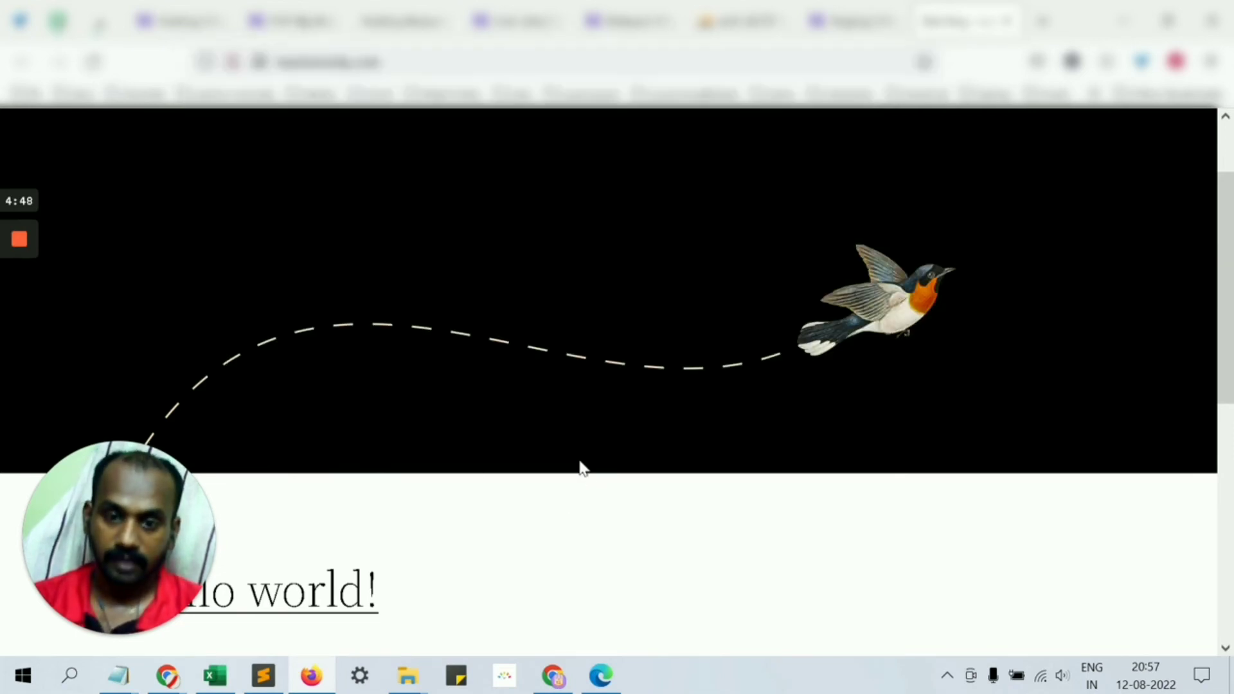
# Look over the live site's home page and open its WordPress login page by adding /wp-admin to the site address
pyautogui.scroll(-5, 572, 450)
pyautogui.scroll(5, 569, 425)
pyautogui.scroll(-4, 484, 318)
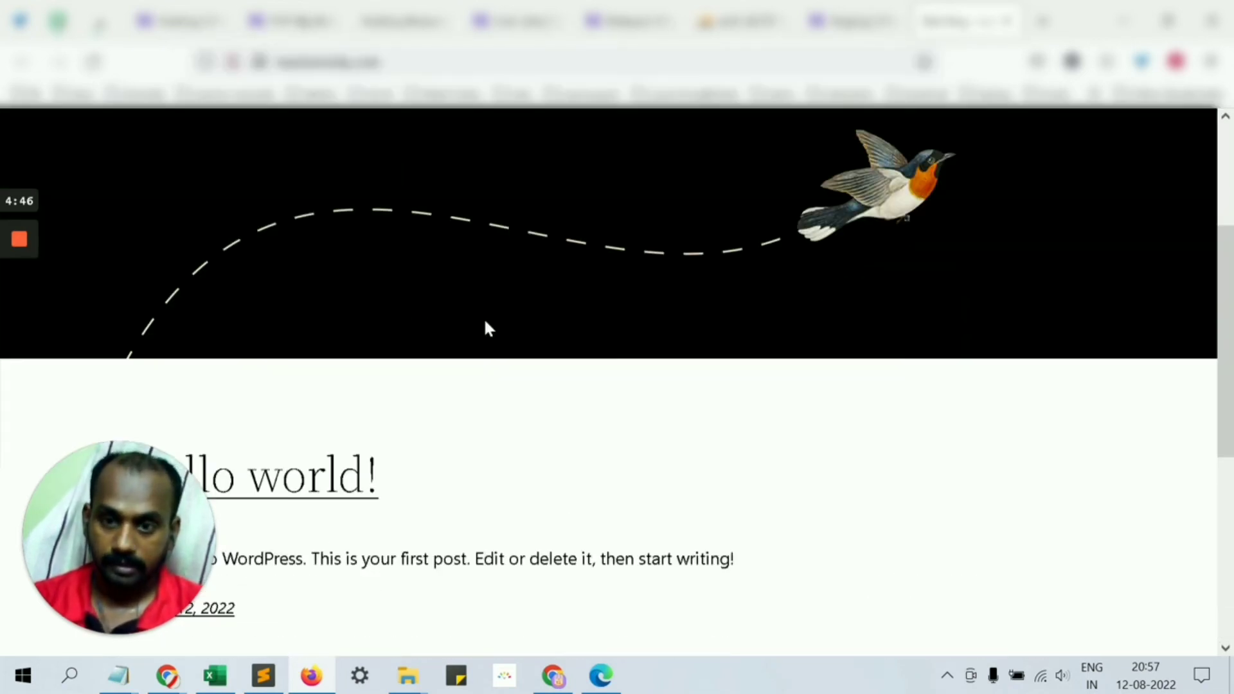
pyautogui.click(437, 62)
pyautogui.click(437, 62)
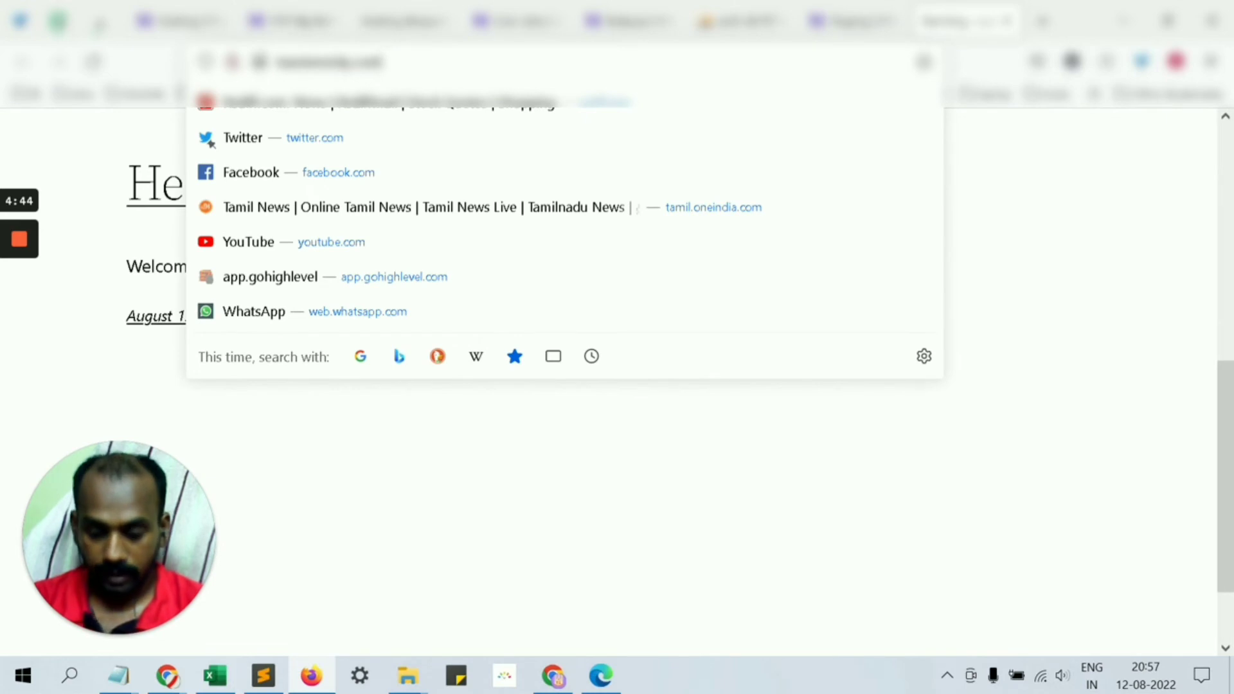
pyautogui.write('/wp-adm')
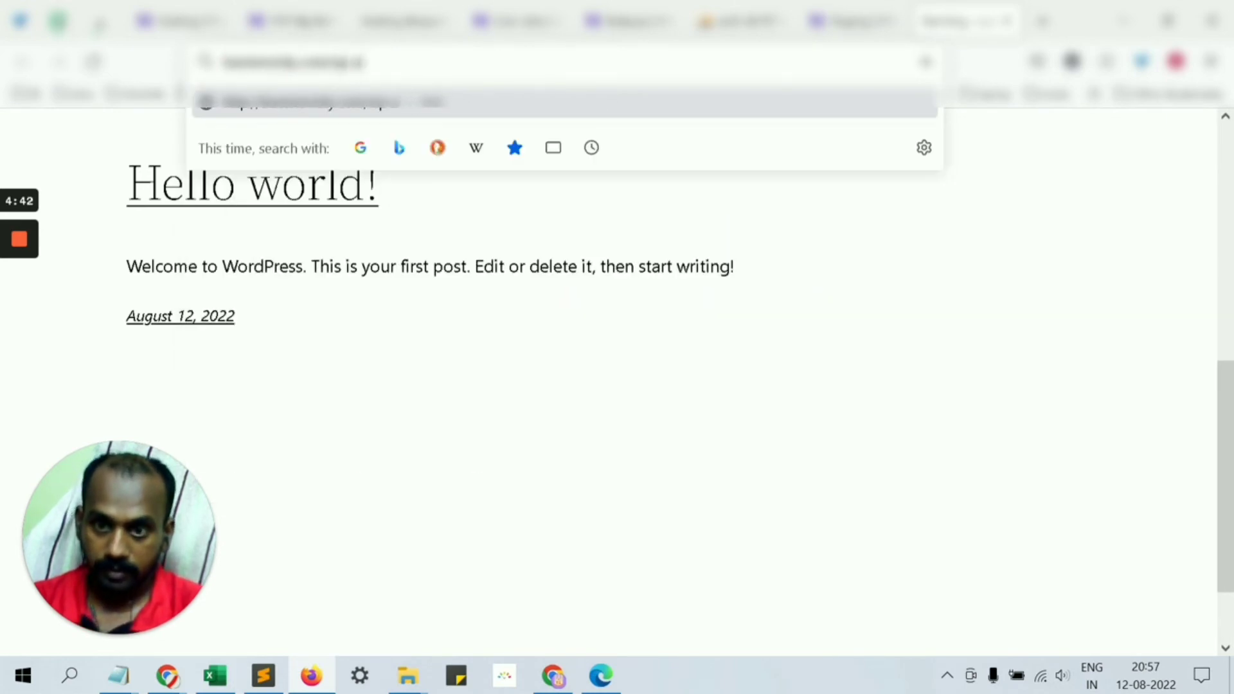
pyautogui.write('in')
pyautogui.press('Return')
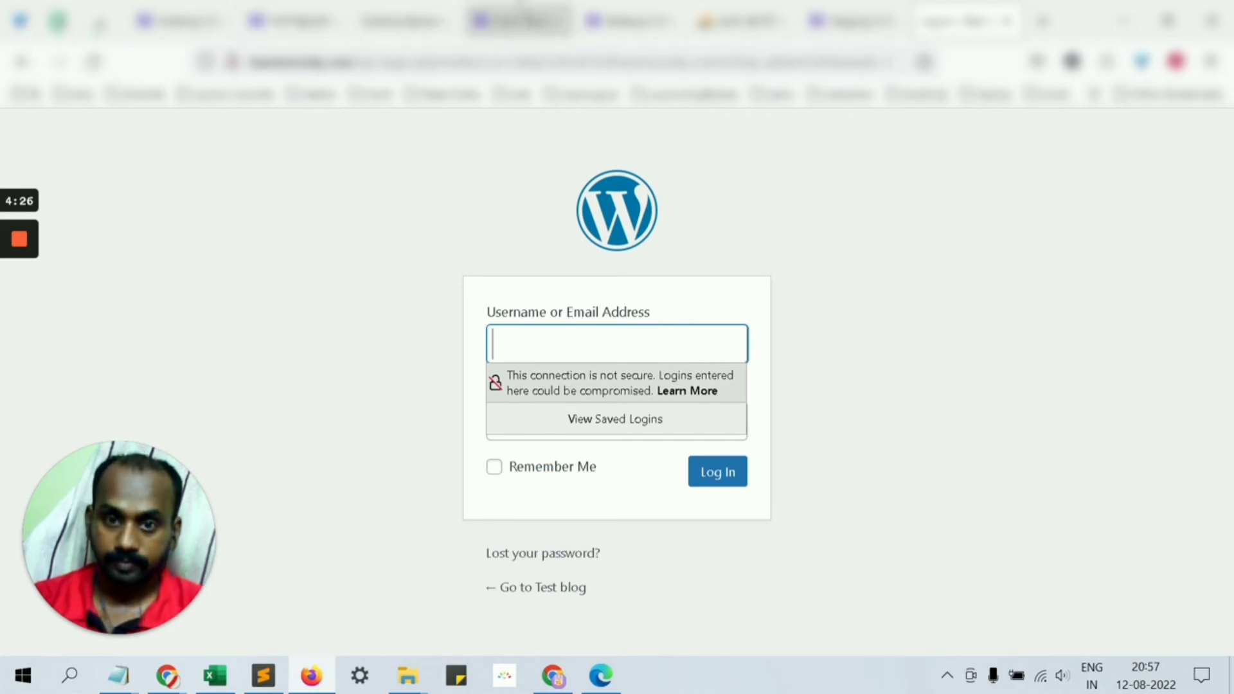
# Return to the Create a New Cron Job form and review the schedule fields and the choices for weekday
pyautogui.click(517, 21)
pyautogui.scroll(-3, 667, 344)
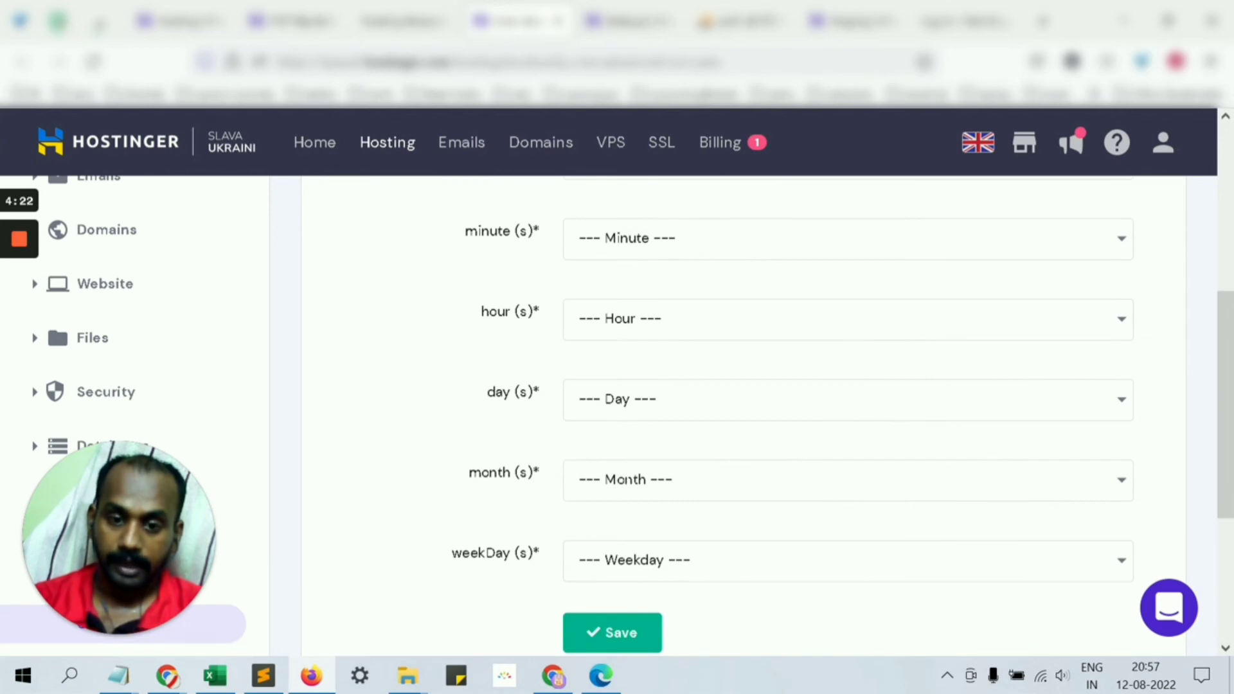
pyautogui.click(618, 479)
pyautogui.click(505, 504)
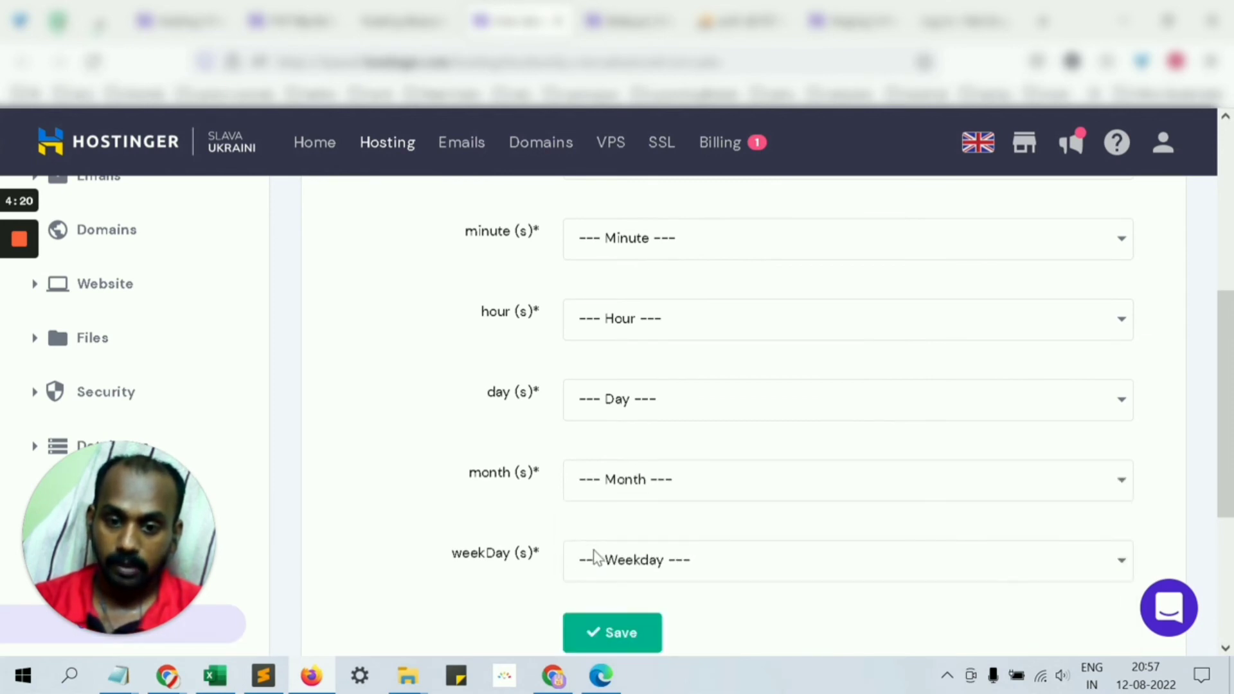
pyautogui.click(585, 558)
pyautogui.scroll(-2, 628, 550)
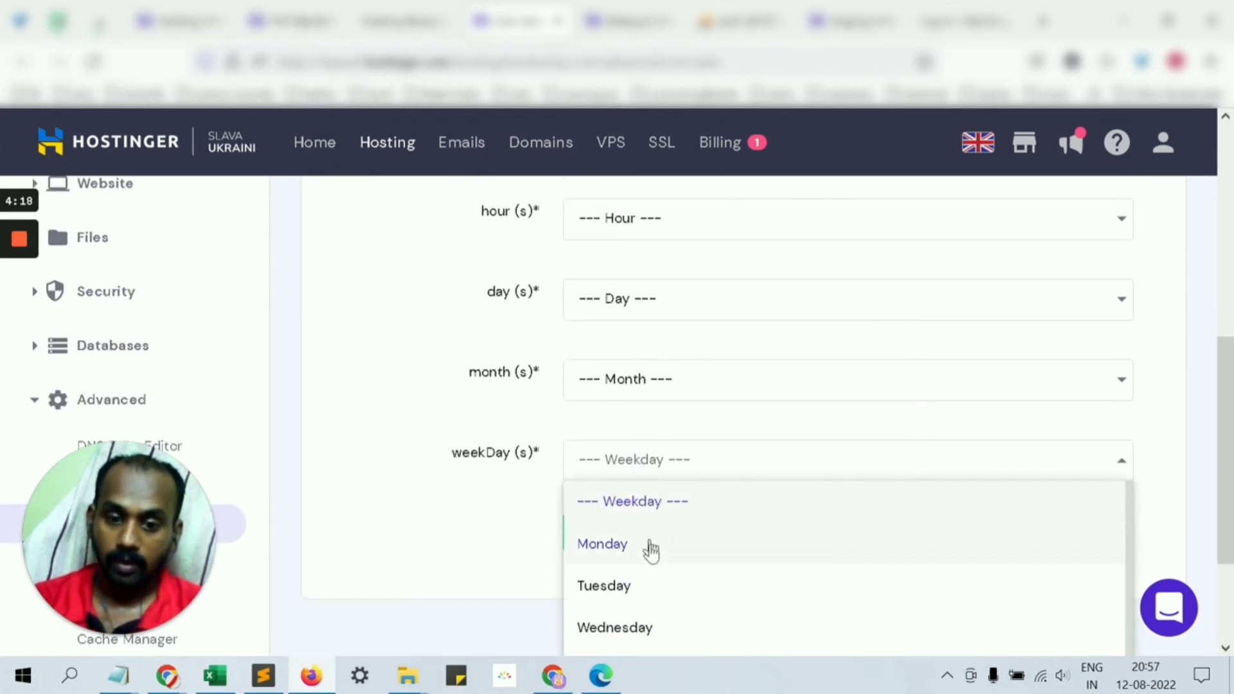
pyautogui.scroll(-1, 642, 581)
pyautogui.scroll(2, 558, 490)
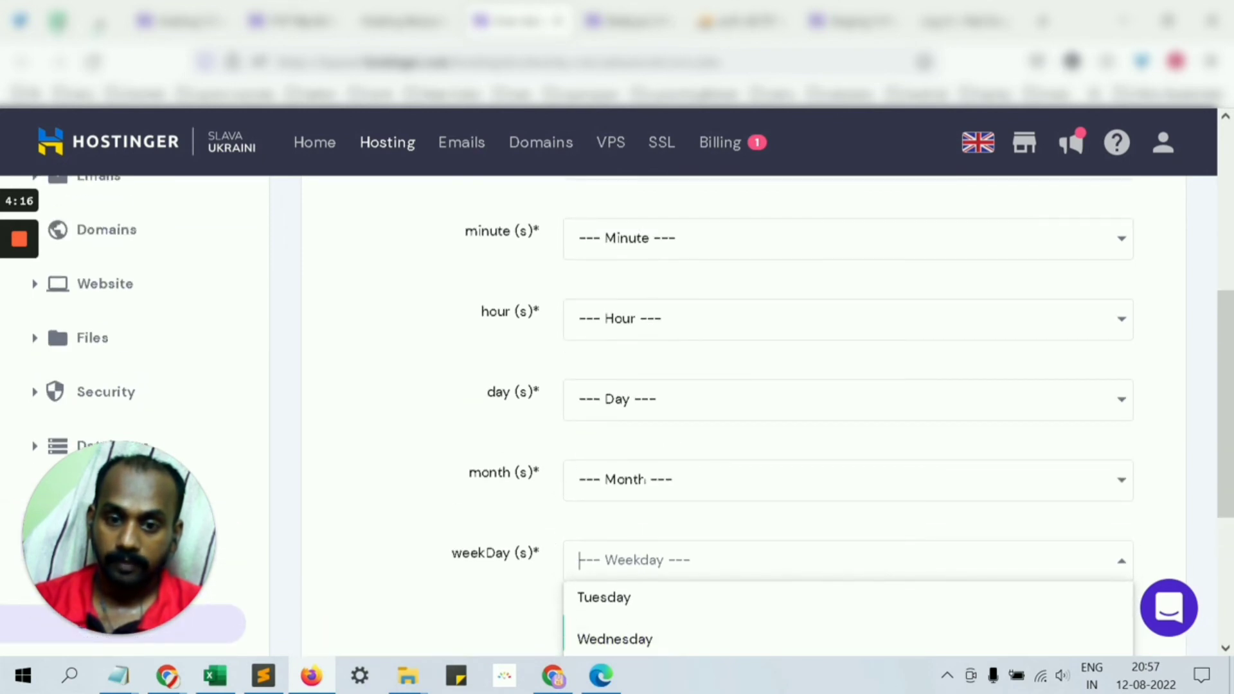
pyautogui.scroll(2, 628, 399)
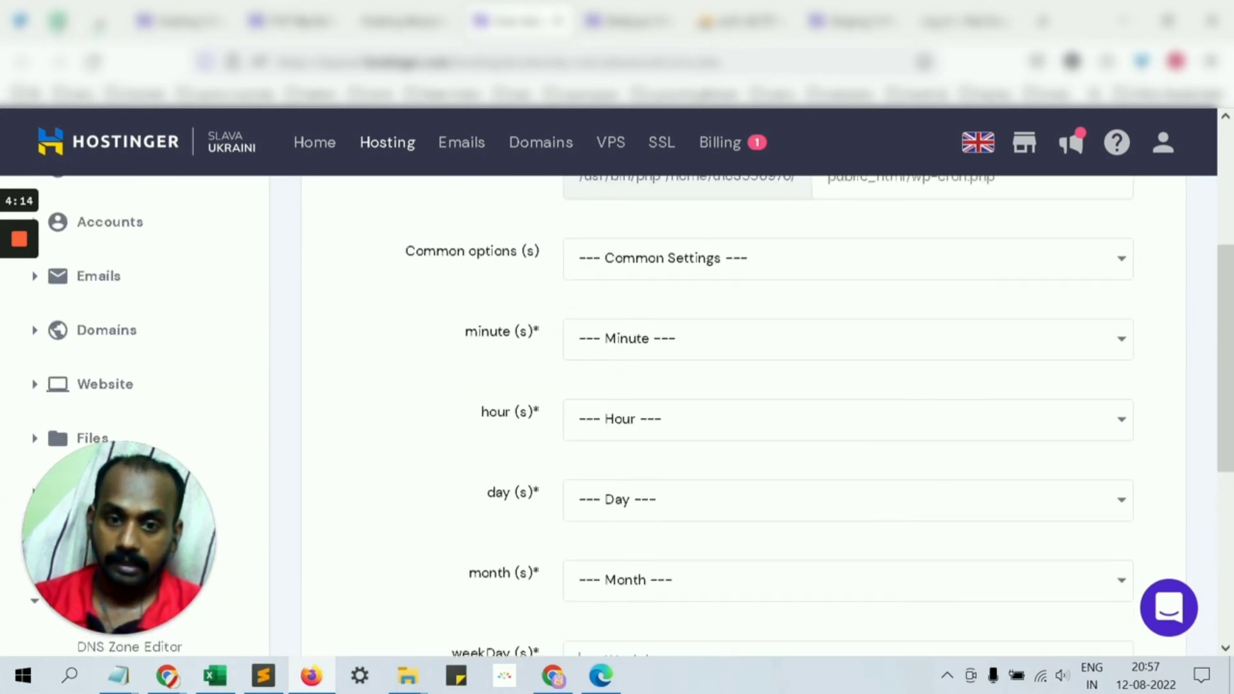
# View the preset schedules under the cron job's common options, leaving the form without a selection
pyautogui.click(772, 259)
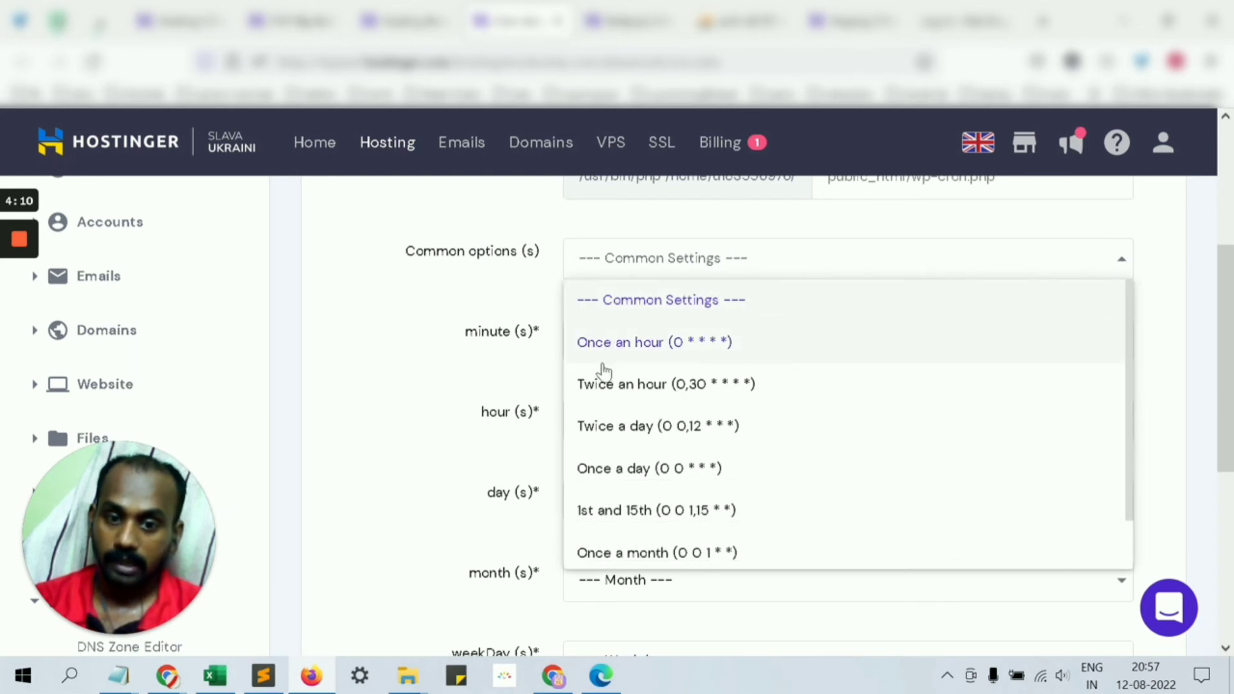
pyautogui.click(397, 322)
pyautogui.scroll(4, 399, 323)
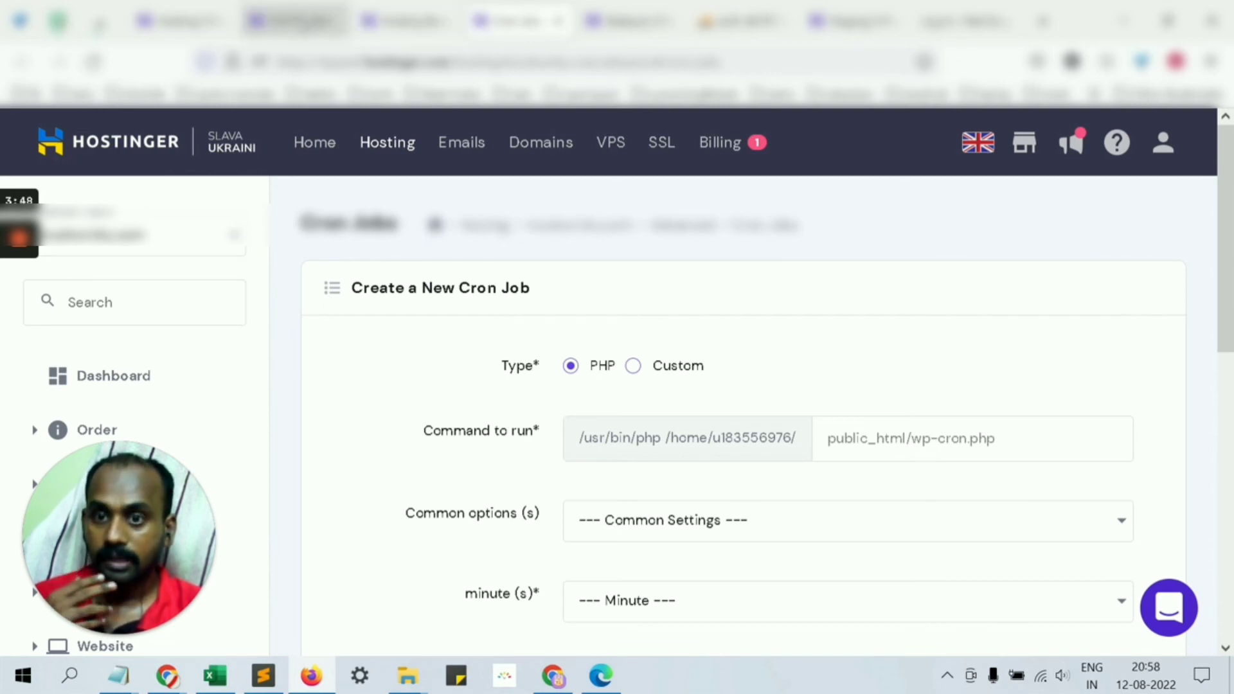
# Revisit the hosting's phpMyAdmin page and view the SQL query editor for the mobile_user table in phpMyAdmin
pyautogui.click(296, 21)
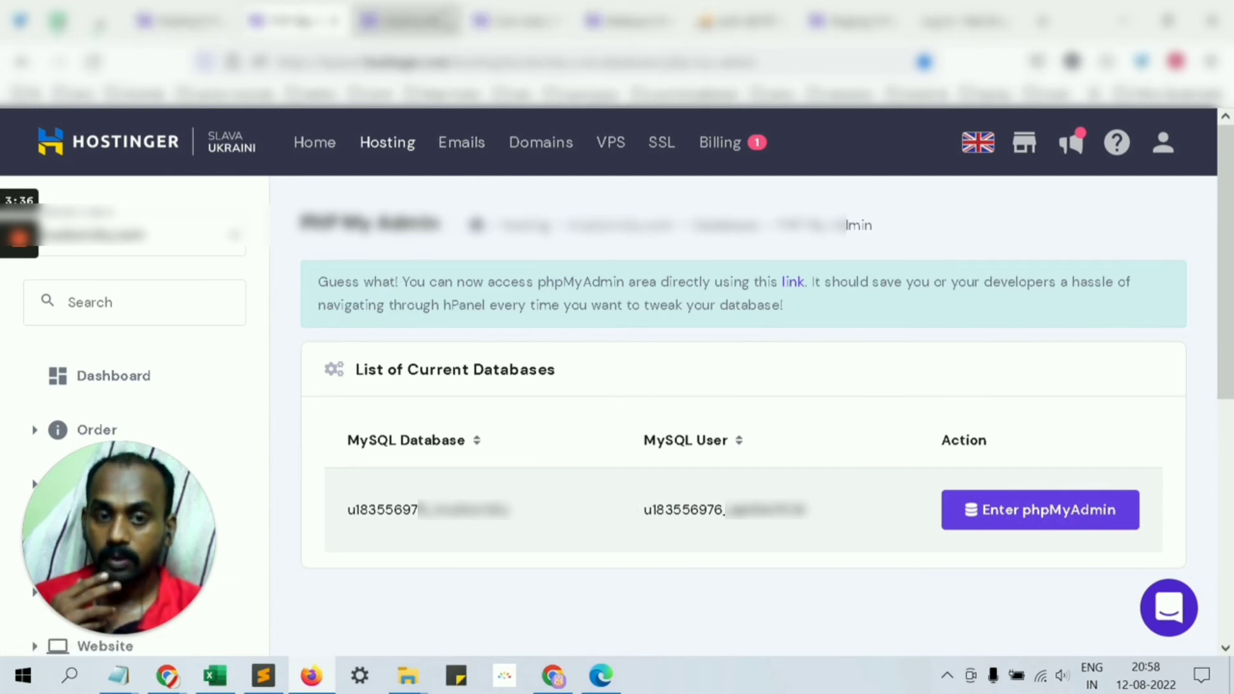
pyautogui.click(742, 21)
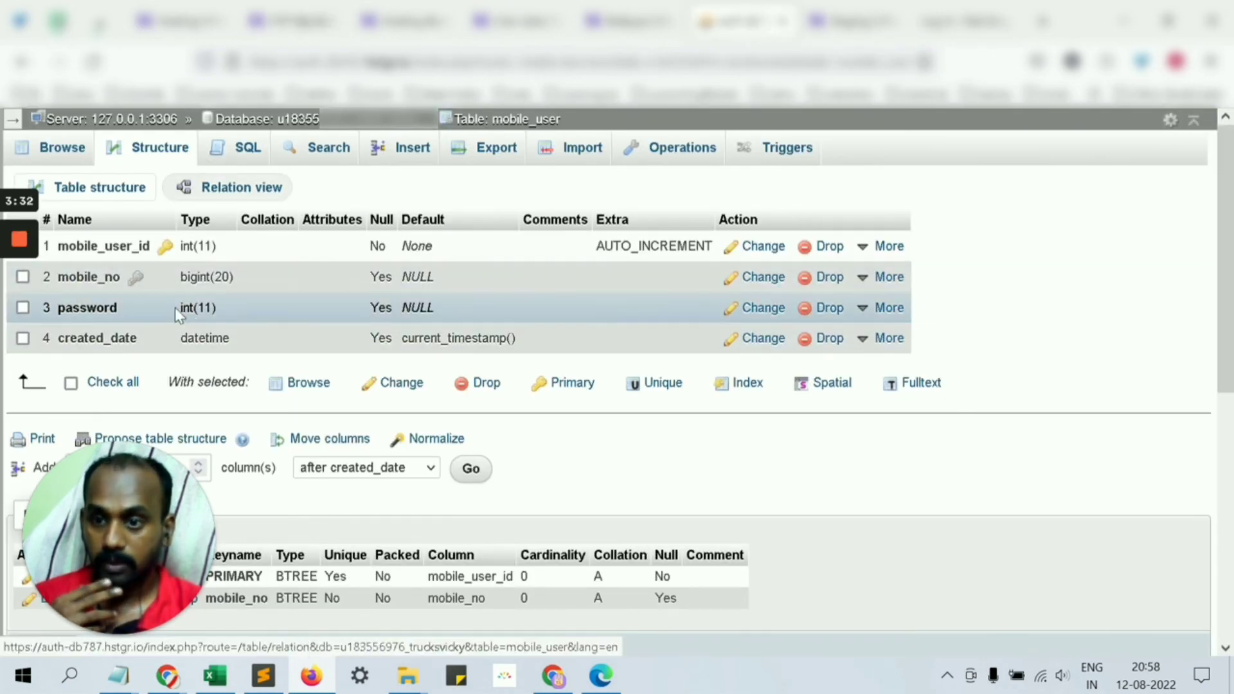
pyautogui.click(245, 147)
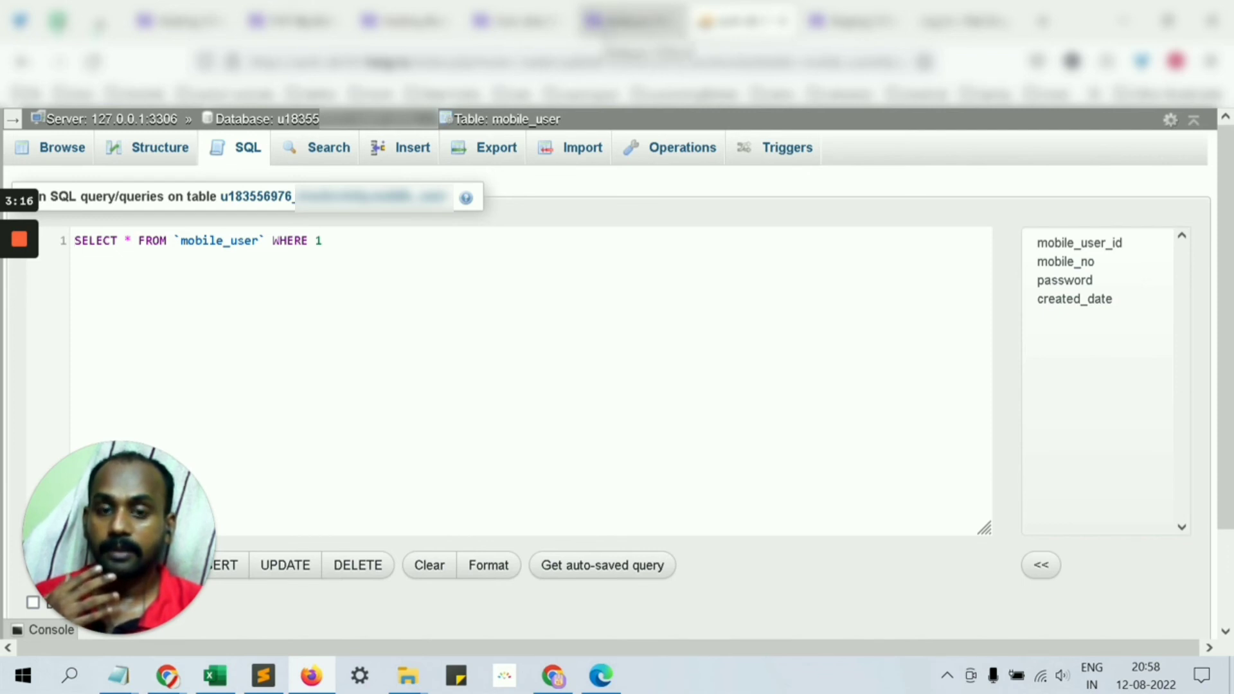
# Switch to the hosting's Backups page and look over the files, database and new backup options
pyautogui.click(633, 22)
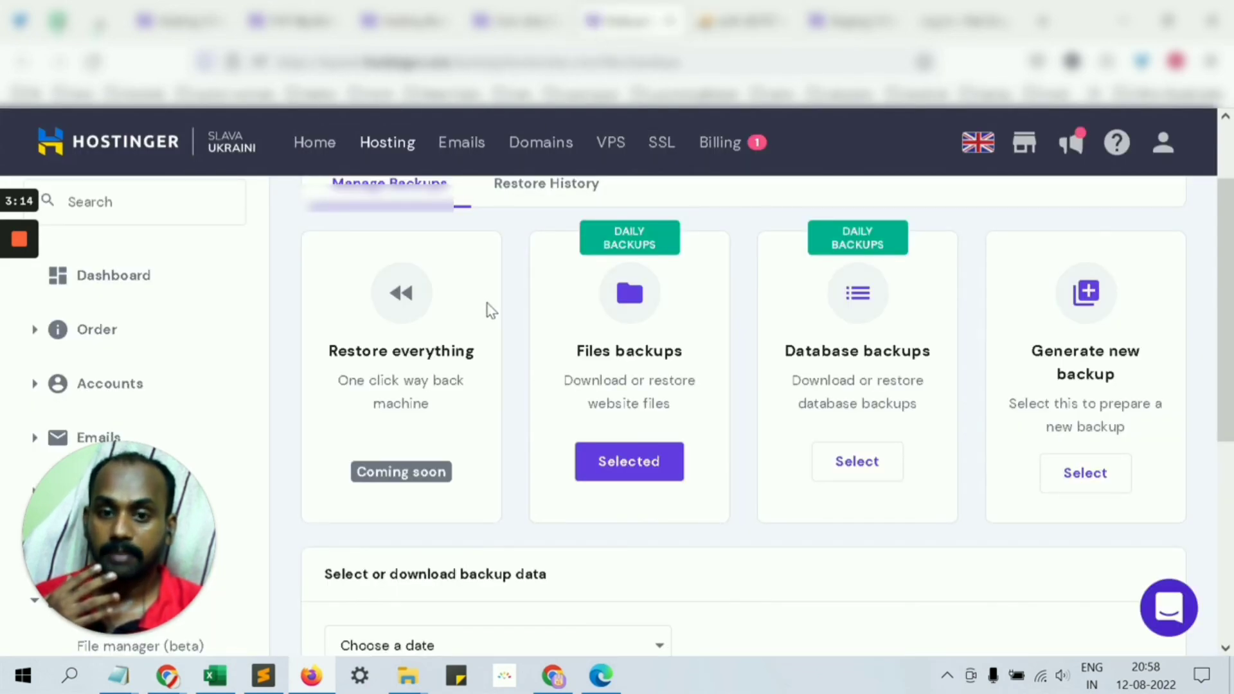
pyautogui.scroll(-2, 487, 304)
pyautogui.scroll(2, 488, 303)
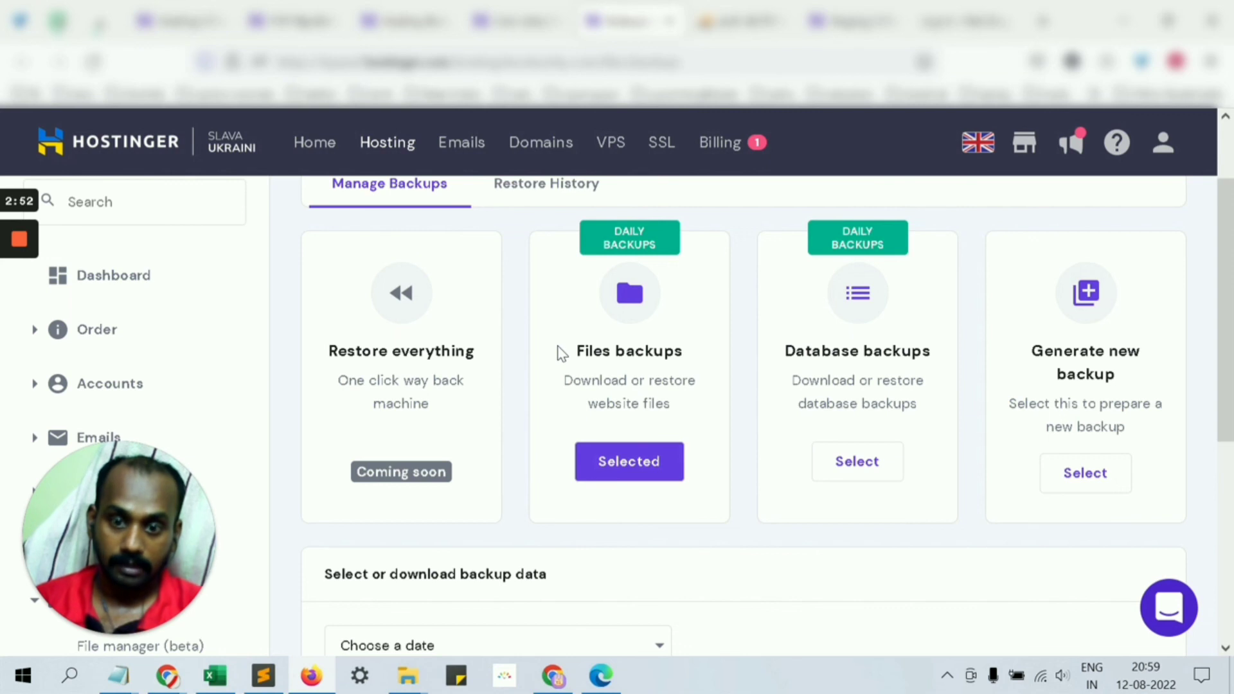
pyautogui.scroll(-3, 562, 352)
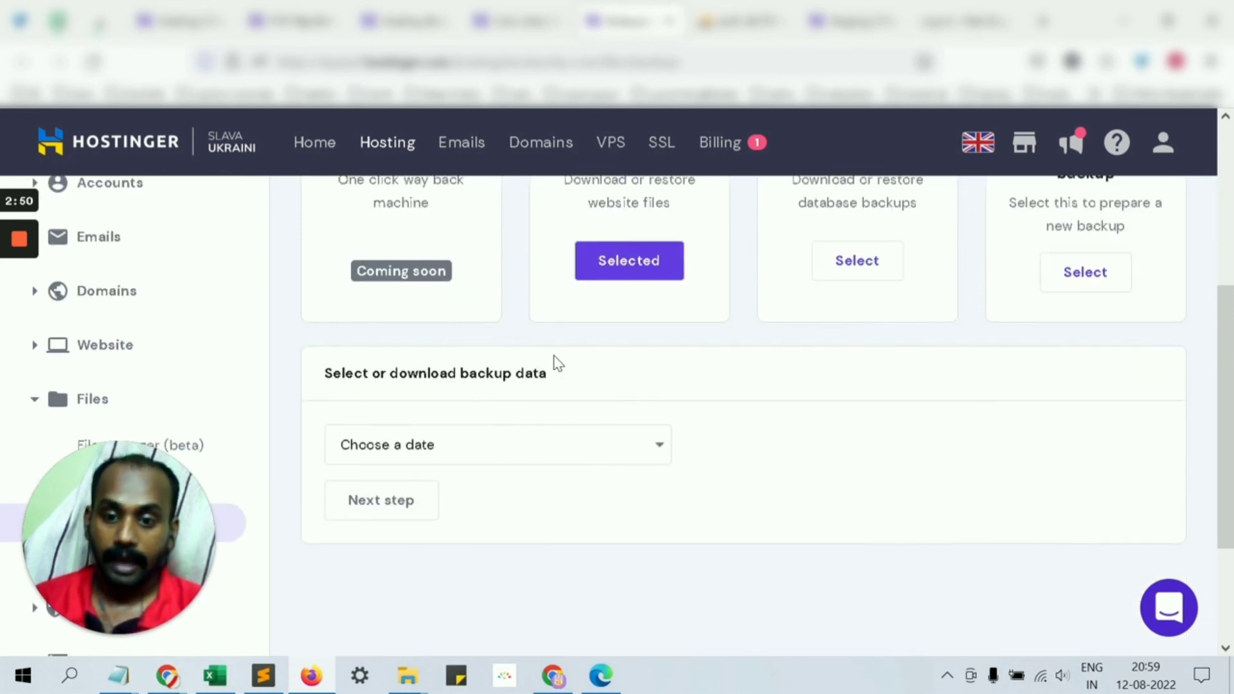
pyautogui.click(547, 450)
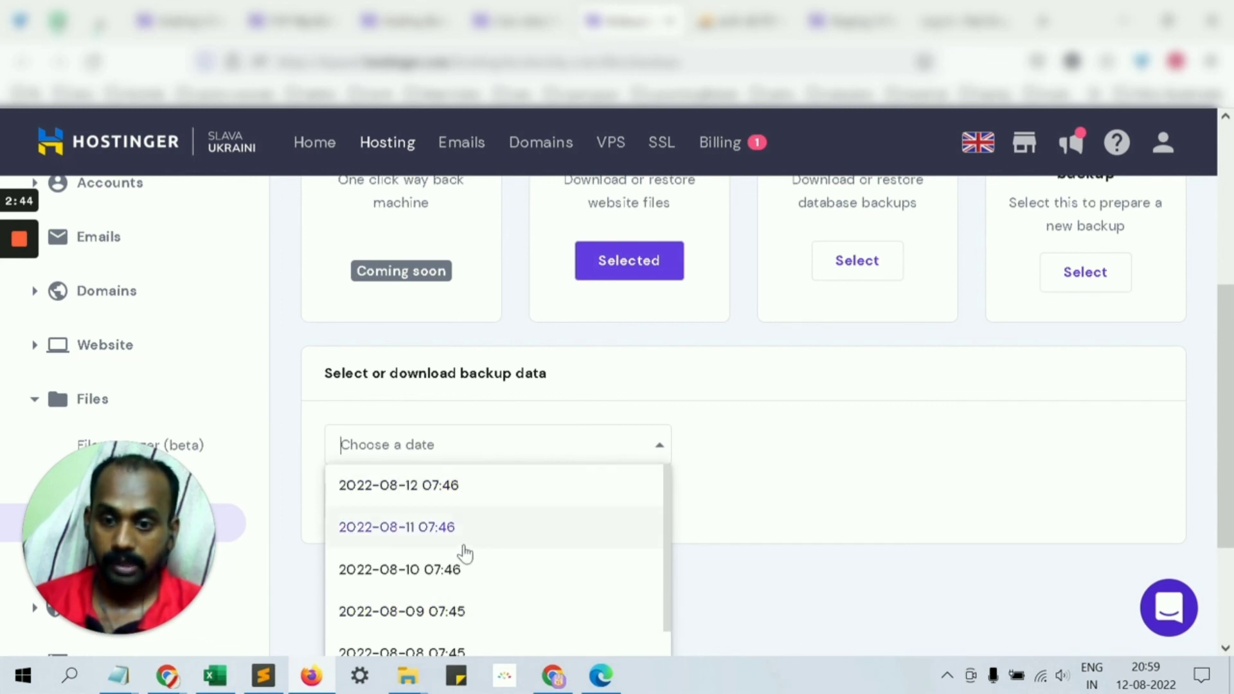
pyautogui.scroll(3, 707, 399)
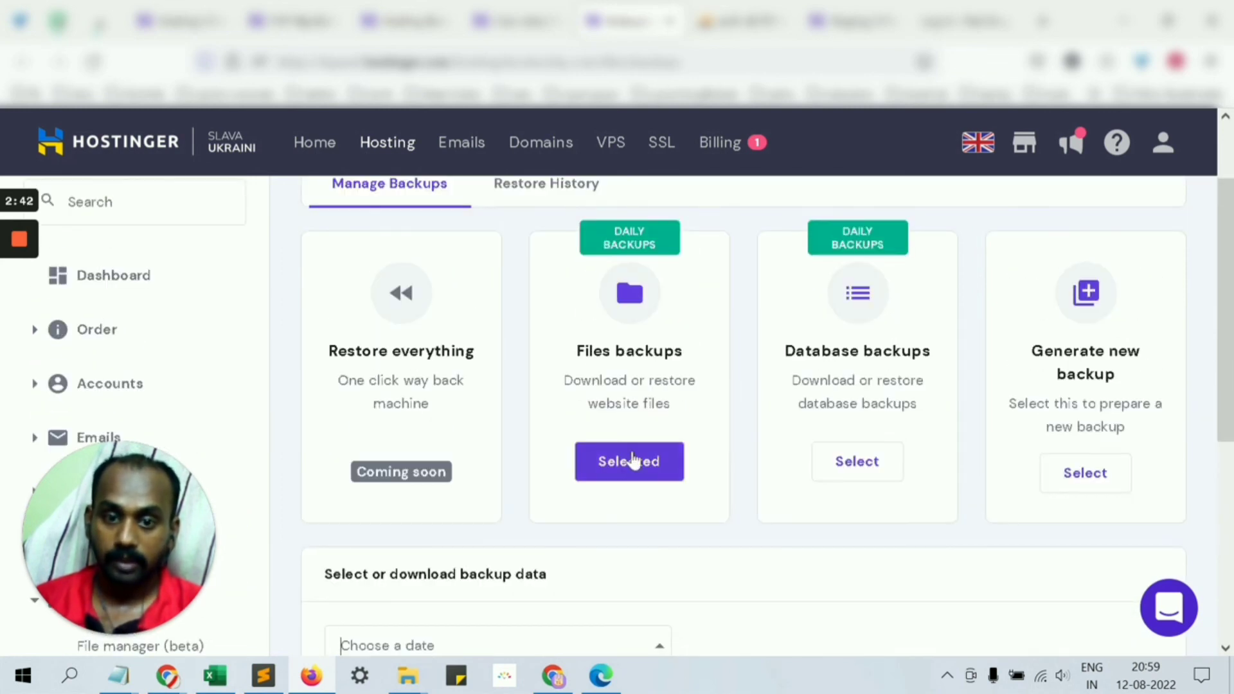
pyautogui.scroll(-2, 598, 485)
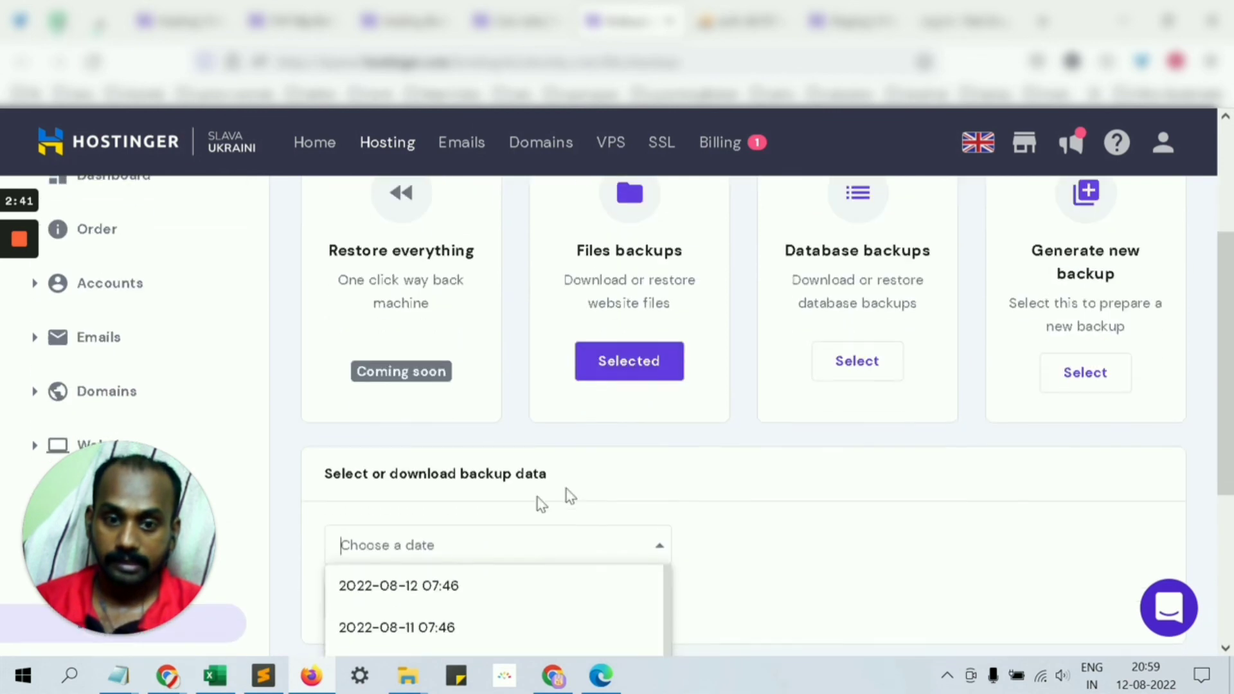
pyautogui.click(450, 607)
pyautogui.scroll(-4, 421, 548)
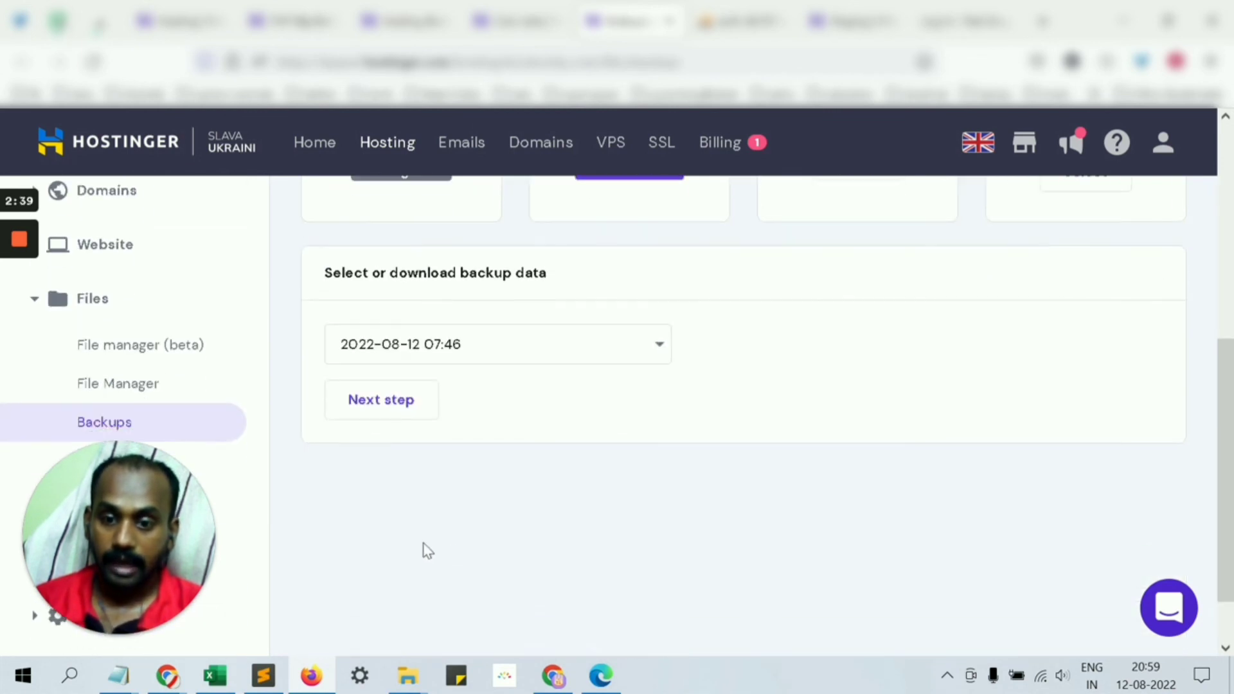
pyautogui.click(401, 413)
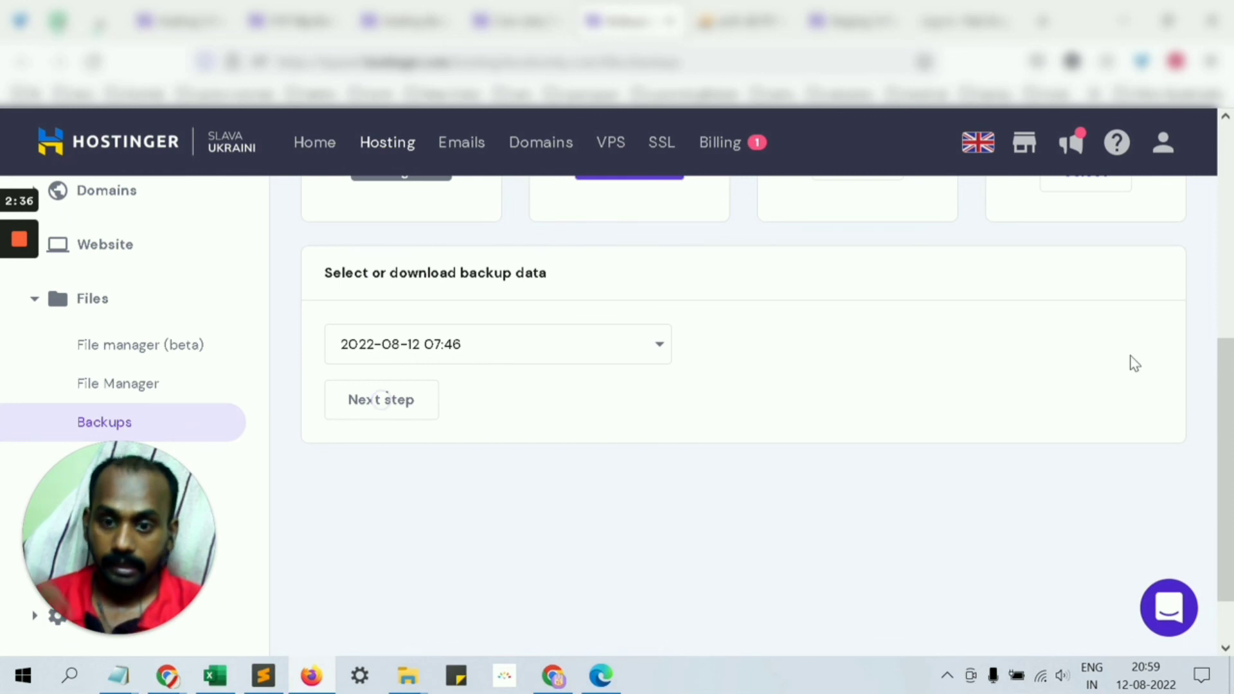
pyautogui.scroll(4, 848, 337)
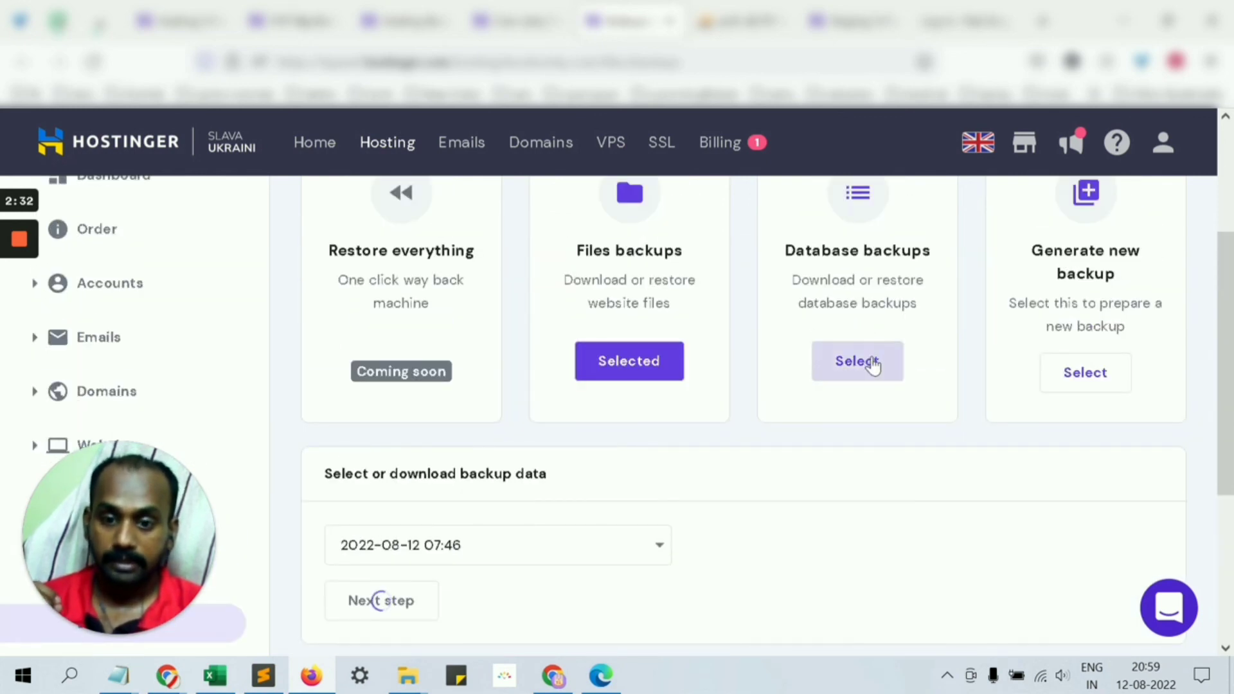
pyautogui.scroll(-10, 873, 363)
pyautogui.scroll(10, 755, 364)
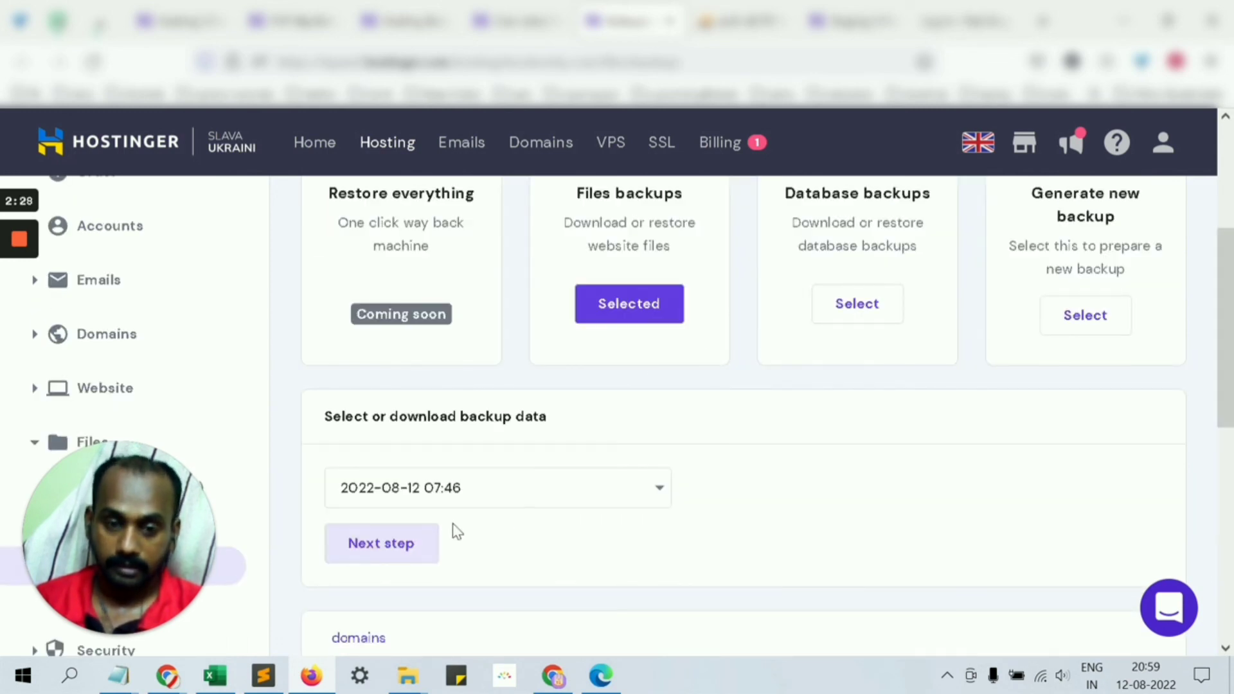
# Switch to database backups and select the website's MySQL database as the backup data
pyautogui.click(859, 317)
pyautogui.scroll(-1, 446, 456)
pyautogui.click(476, 384)
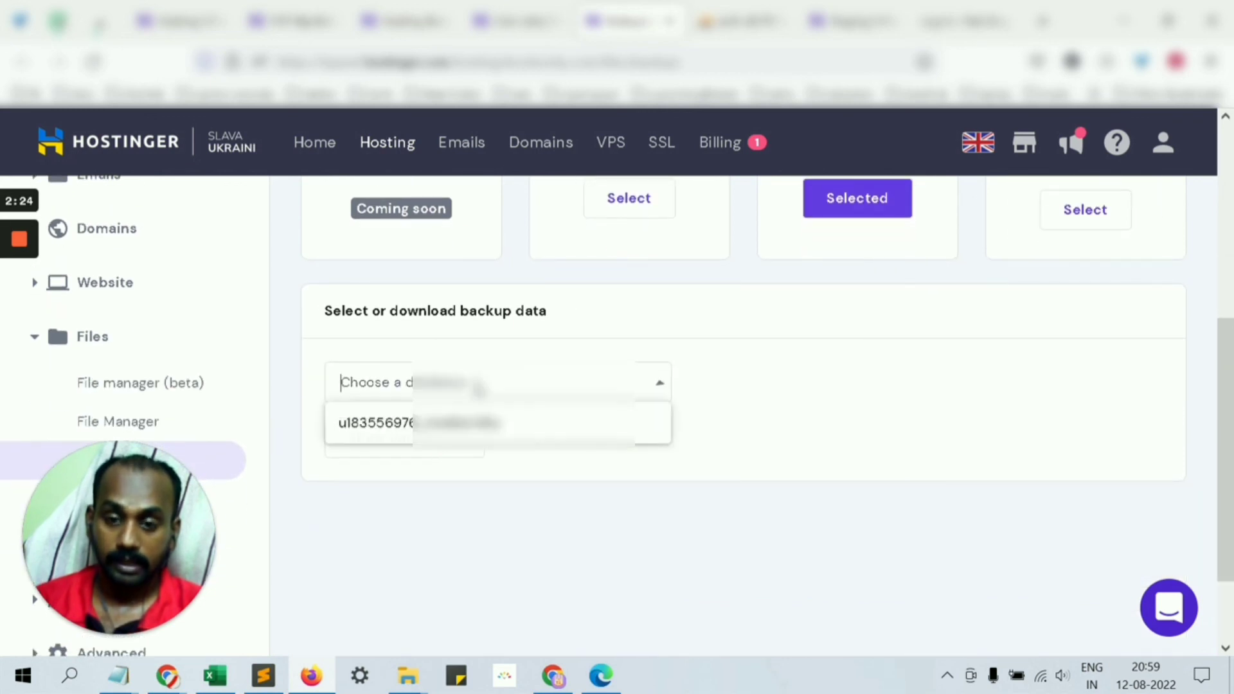
pyautogui.click(476, 425)
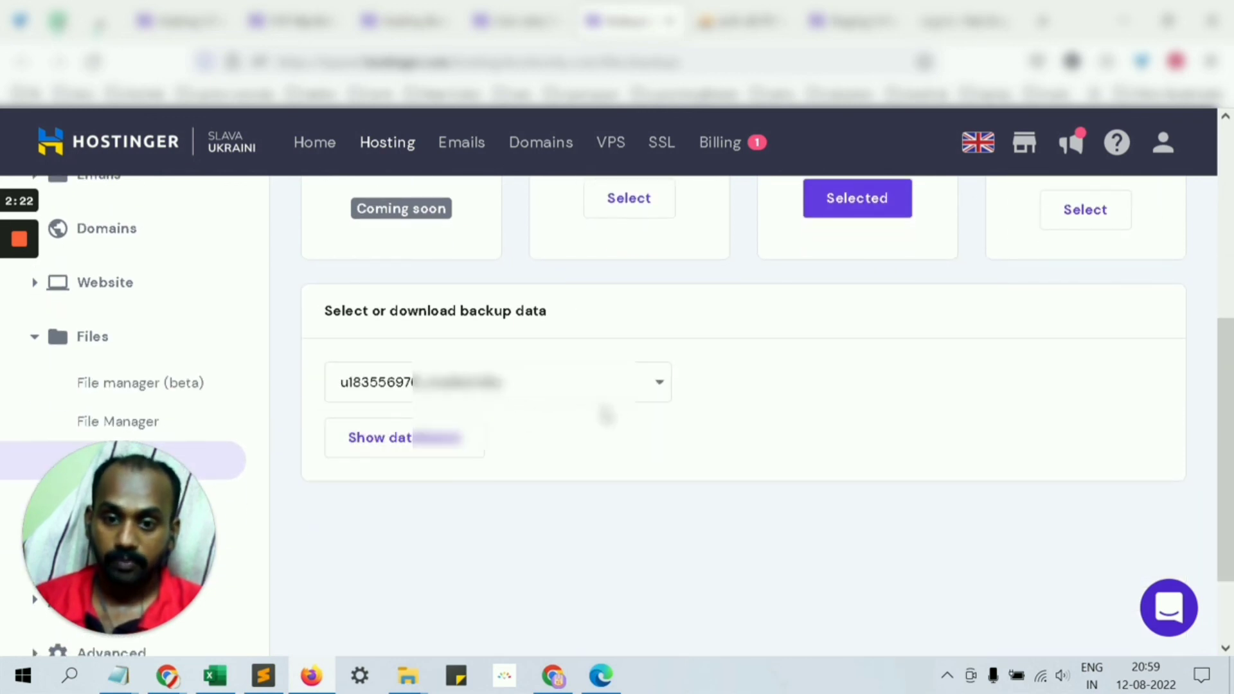
pyautogui.scroll(3, 624, 212)
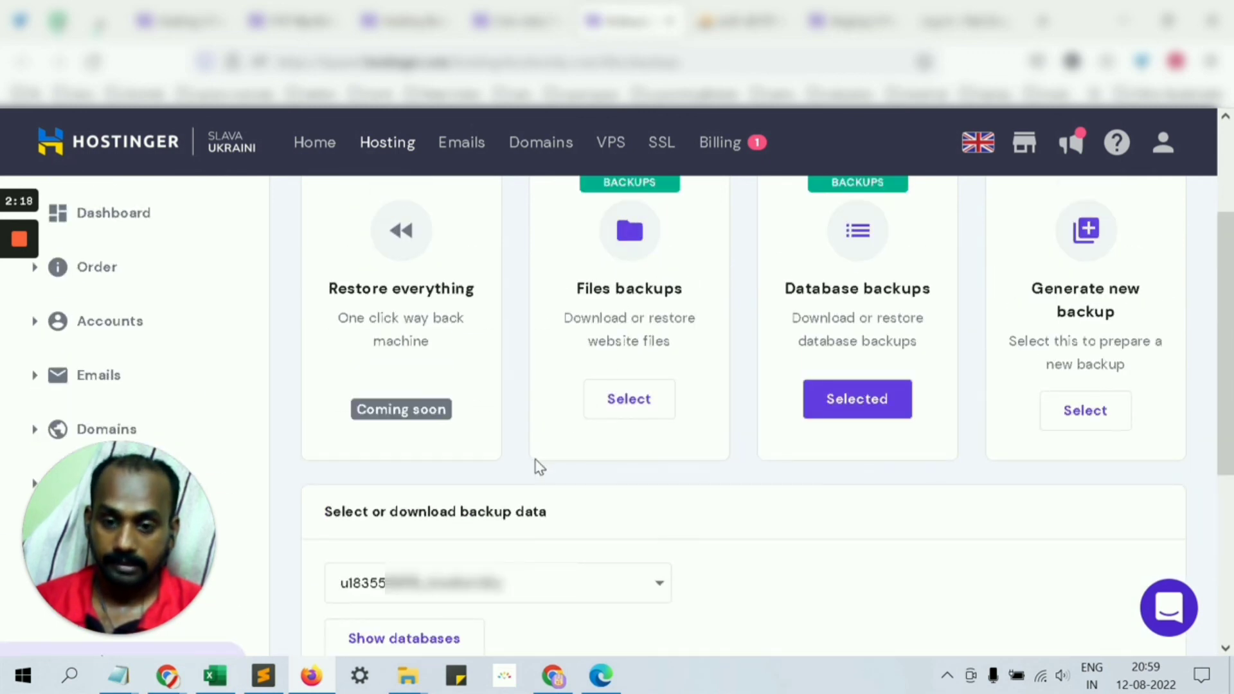
pyautogui.scroll(-2, 477, 542)
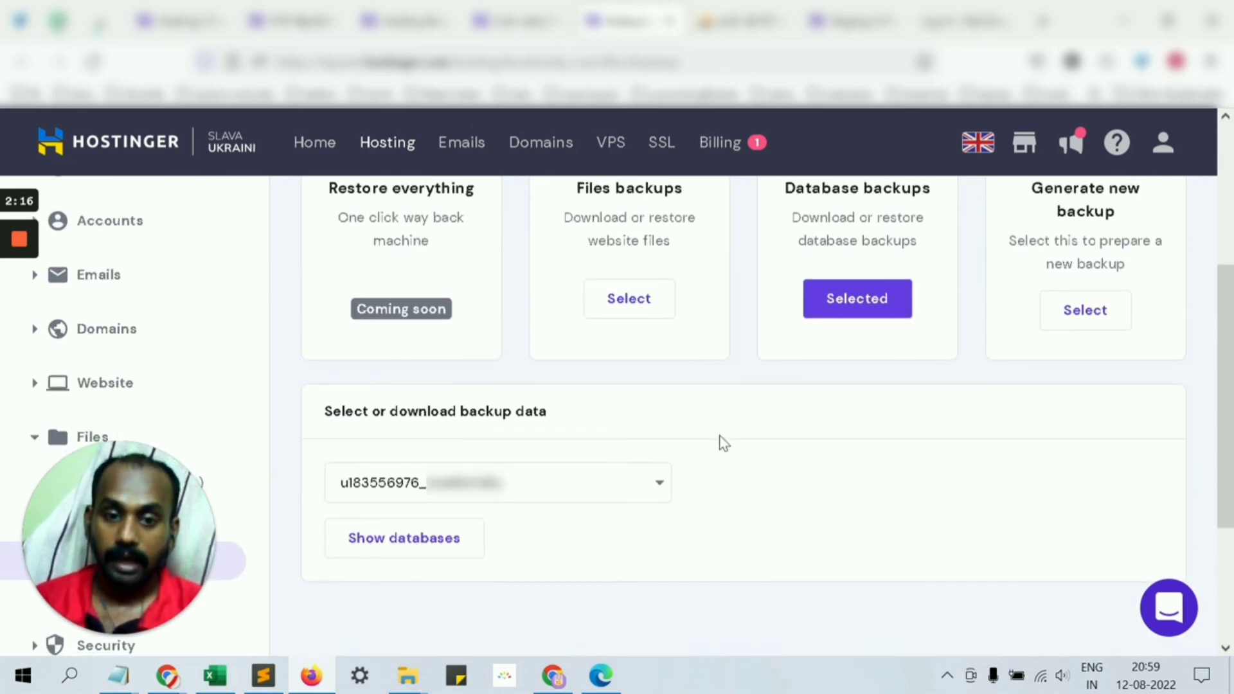